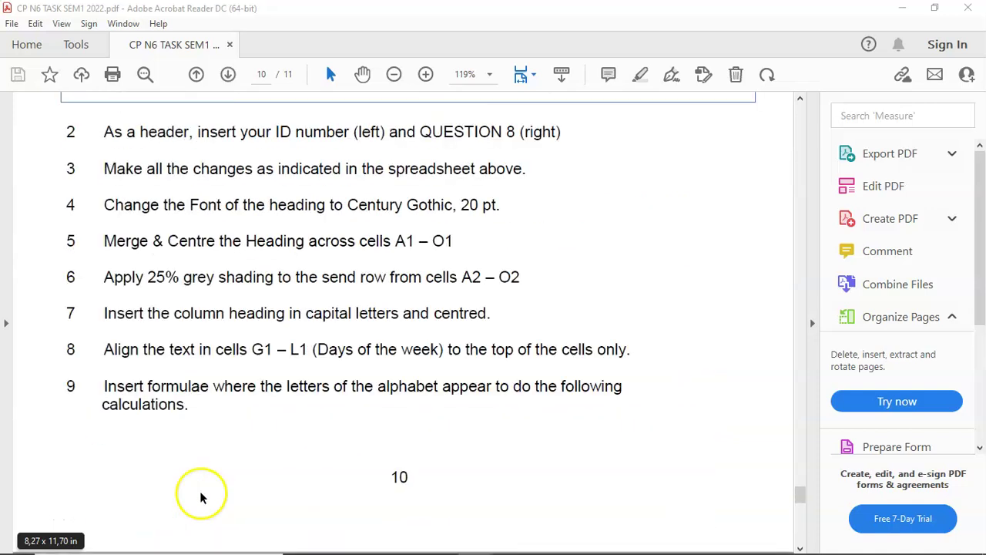
Step: Read through the Question 8 instructions, from the employee attendance tracker example to the formula tasks on page 11
{"action": "scroll", "coordinate": [200, 490], "scroll_direction": "up", "scroll_amount": 3}
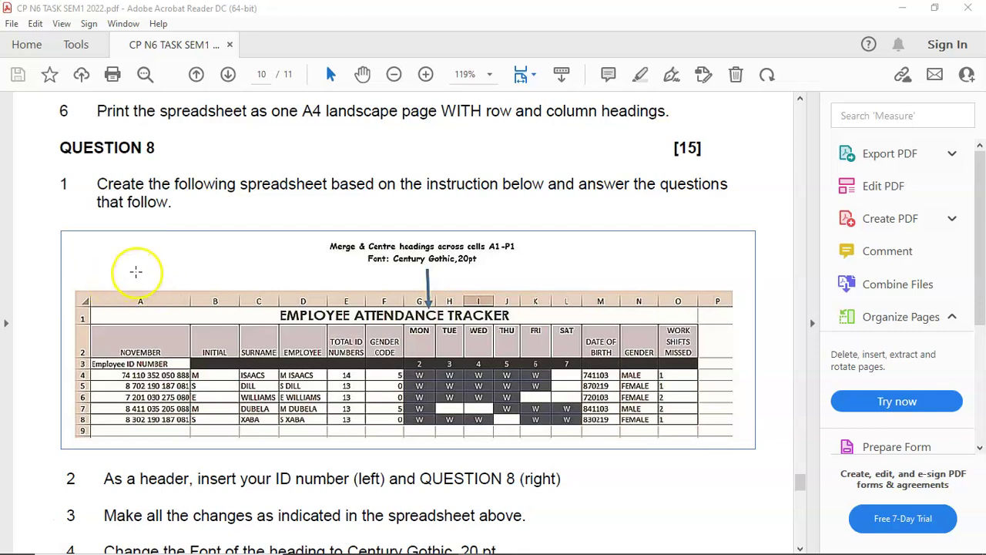
{"action": "scroll", "coordinate": [127, 262], "scroll_direction": "down", "scroll_amount": 1}
{"action": "scroll", "coordinate": [73, 224], "scroll_direction": "down", "scroll_amount": 9}
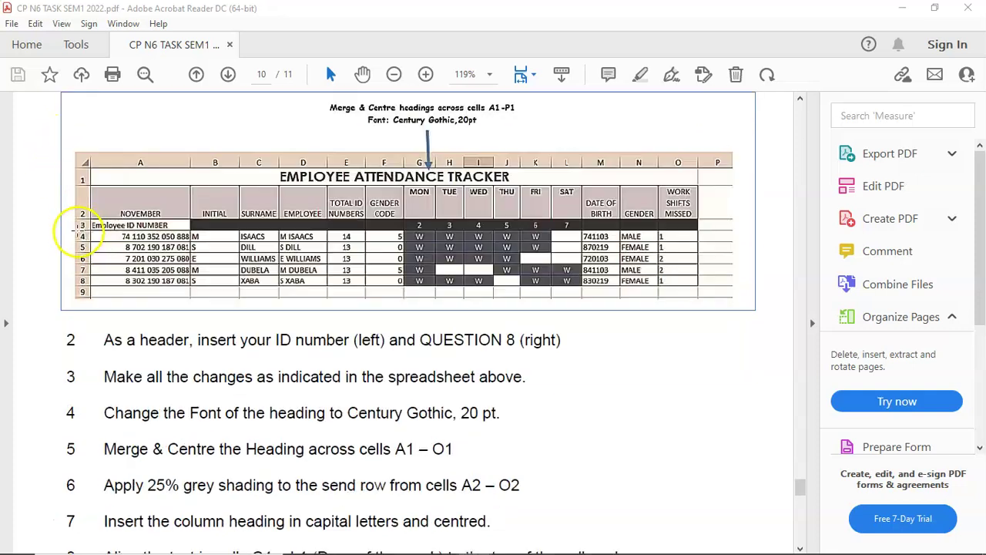
{"action": "scroll", "coordinate": [80, 258], "scroll_direction": "down", "scroll_amount": 5}
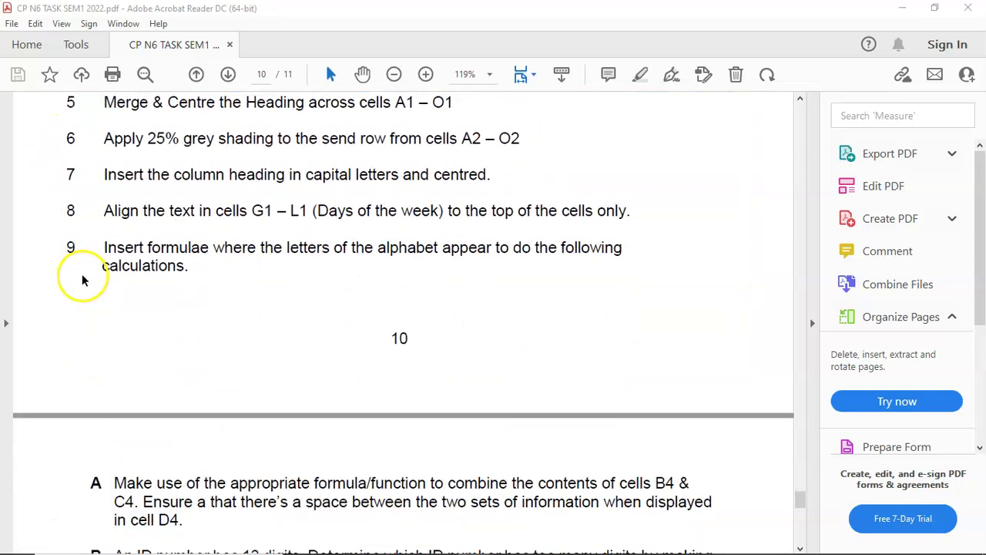
{"action": "scroll", "coordinate": [61, 219], "scroll_direction": "down", "scroll_amount": 1}
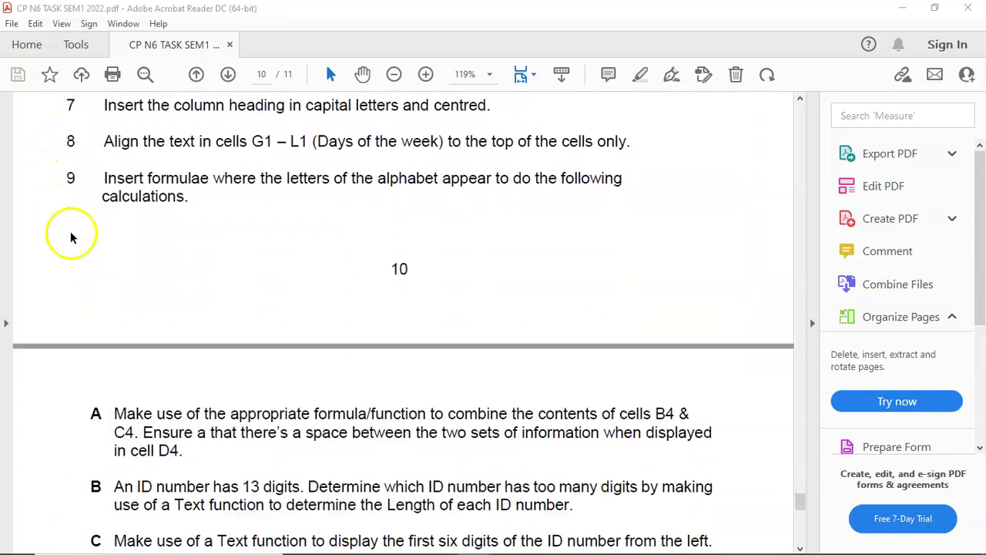
{"action": "scroll", "coordinate": [88, 304], "scroll_direction": "down", "scroll_amount": 8}
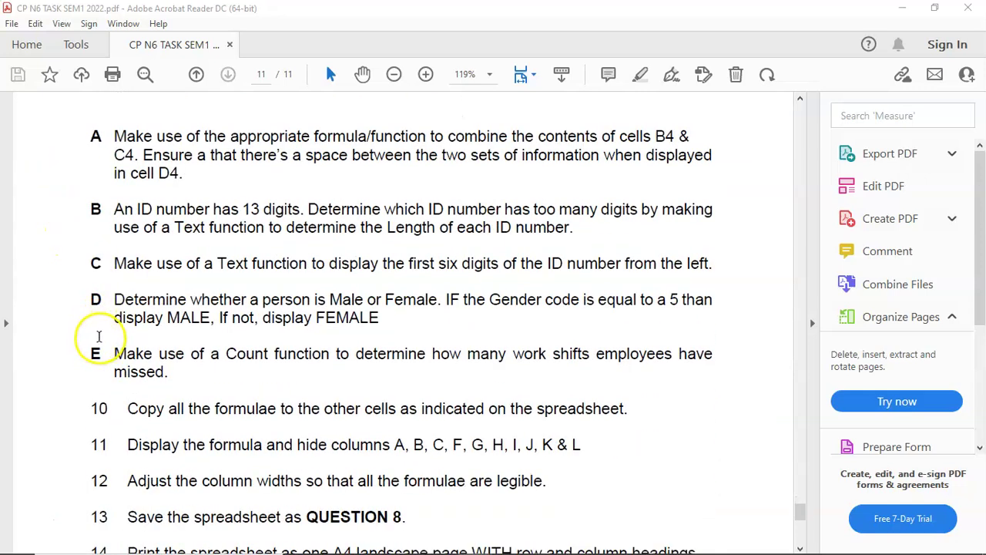
Step: Examine formula tasks A to E, marking the wording on ID length, first six digits, gender and missed work shifts
{"action": "scroll", "coordinate": [99, 339], "scroll_direction": "up", "scroll_amount": 1}
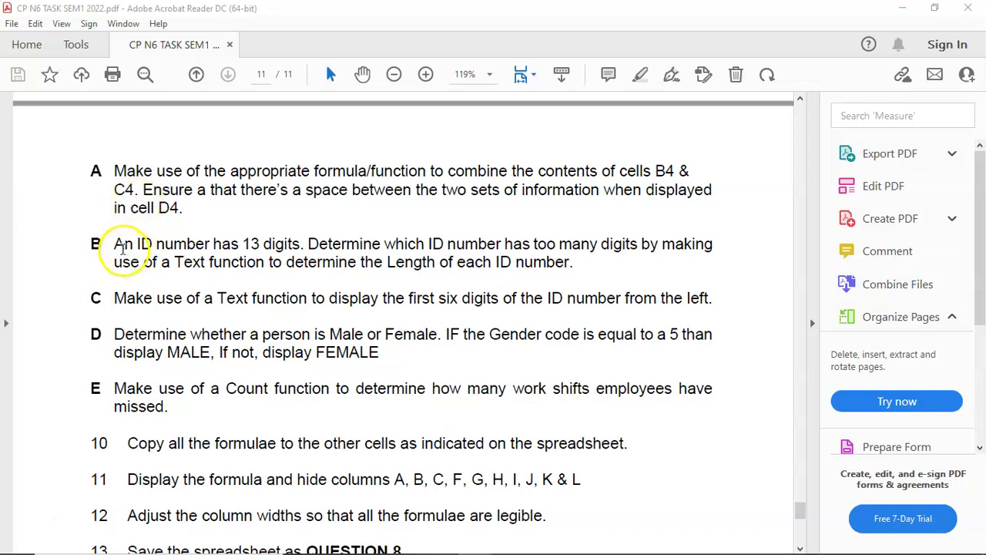
{"action": "left_click_drag", "start_coordinate": [331, 244], "coordinate": [661, 243]}
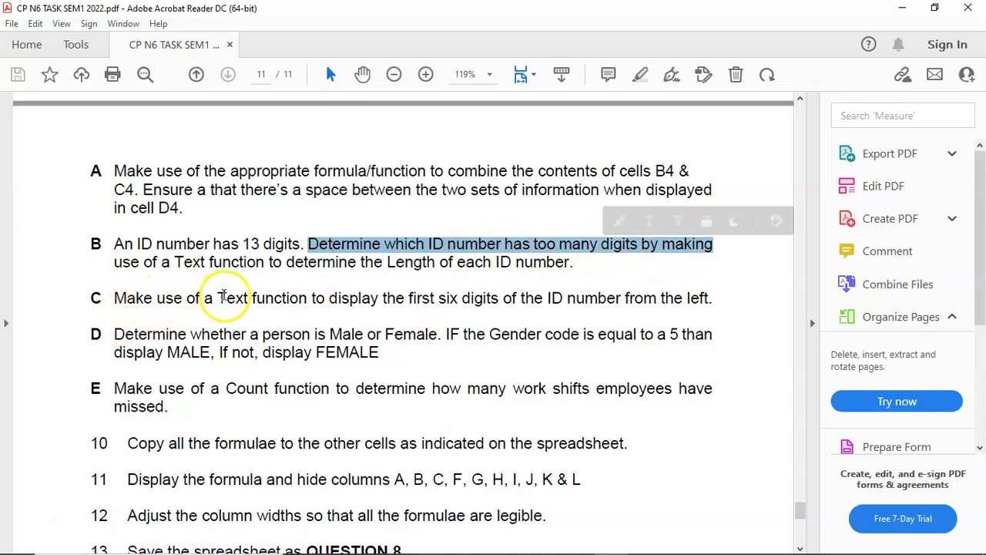
{"action": "left_click_drag", "start_coordinate": [218, 297], "coordinate": [700, 301]}
{"action": "scroll", "coordinate": [168, 375], "scroll_direction": "down", "scroll_amount": 1}
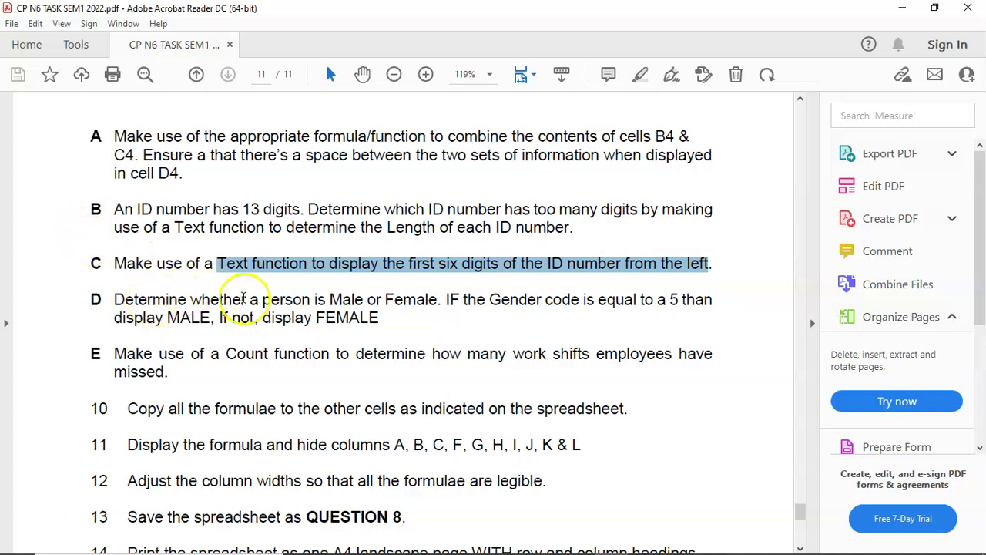
{"action": "left_click_drag", "start_coordinate": [262, 300], "coordinate": [687, 315]}
{"action": "scroll", "coordinate": [267, 237], "scroll_direction": "down", "scroll_amount": 1}
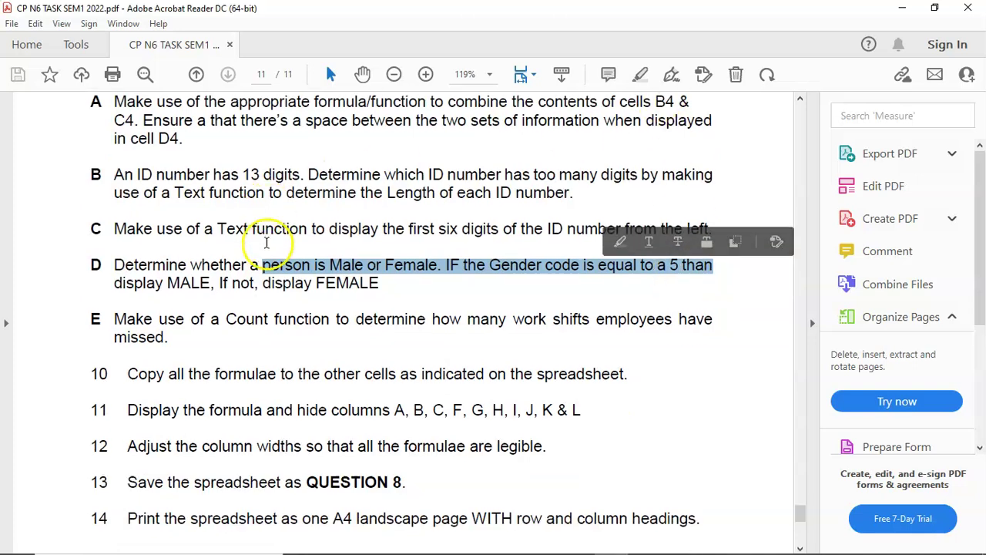
{"action": "mouse_move", "coordinate": [126, 322]}
{"action": "left_mouse_down"}
{"action": "mouse_move", "coordinate": [578, 333]}
{"action": "mouse_move", "coordinate": [682, 320]}
{"action": "left_mouse_up"}
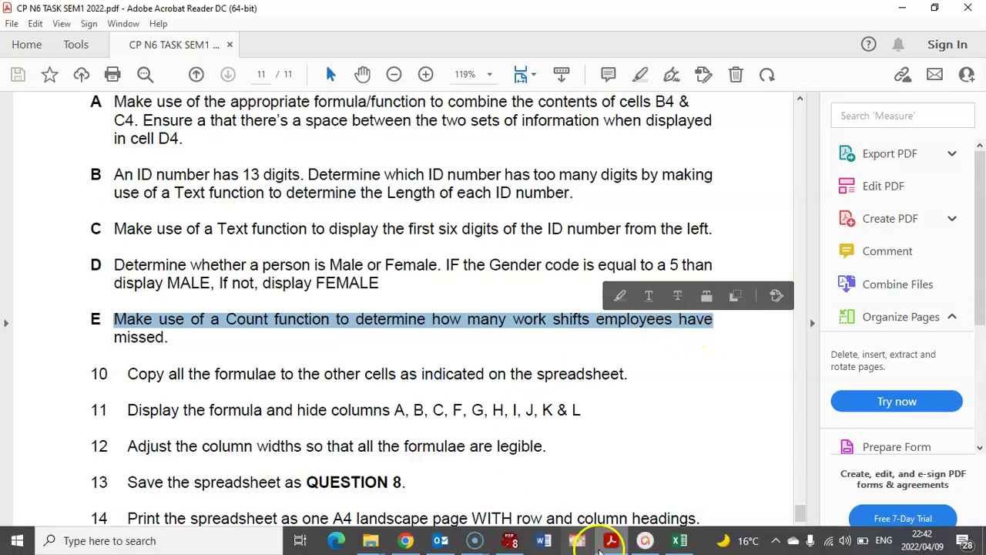
Step: Switch to the QUESTION 8 MEMO workbook in Excel and review the initial, surname and employee cells in row 4
{"action": "left_click", "coordinate": [678, 540]}
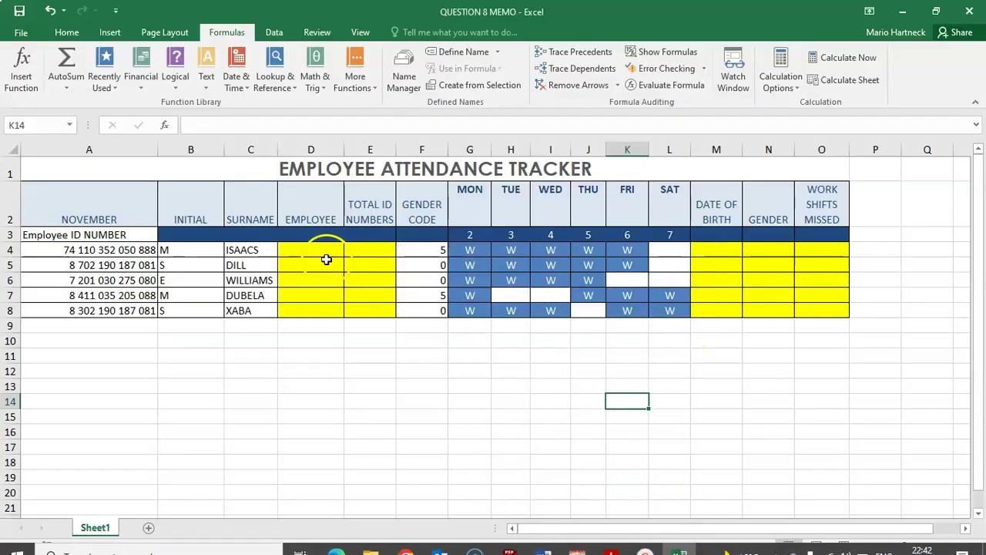
{"action": "left_click", "coordinate": [352, 352]}
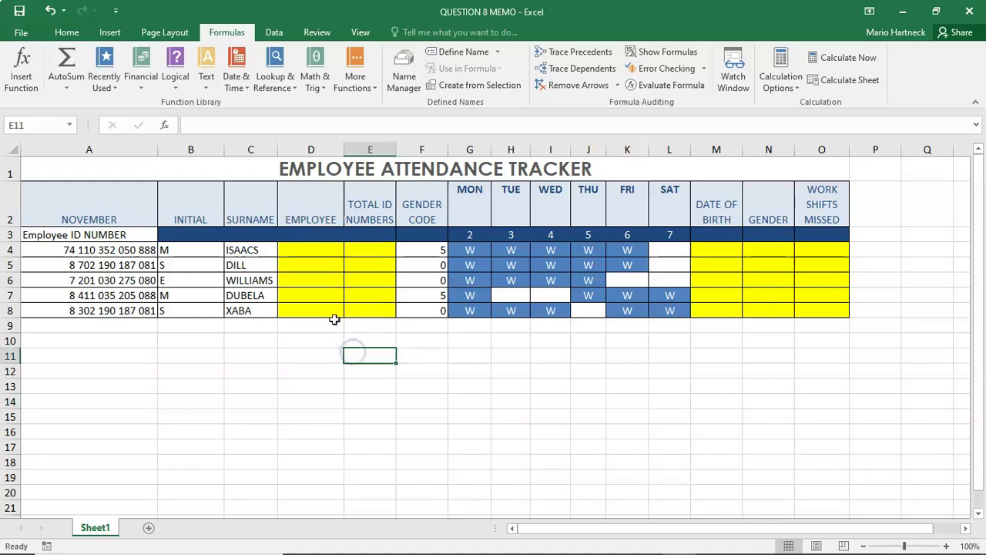
{"action": "left_click", "coordinate": [311, 252]}
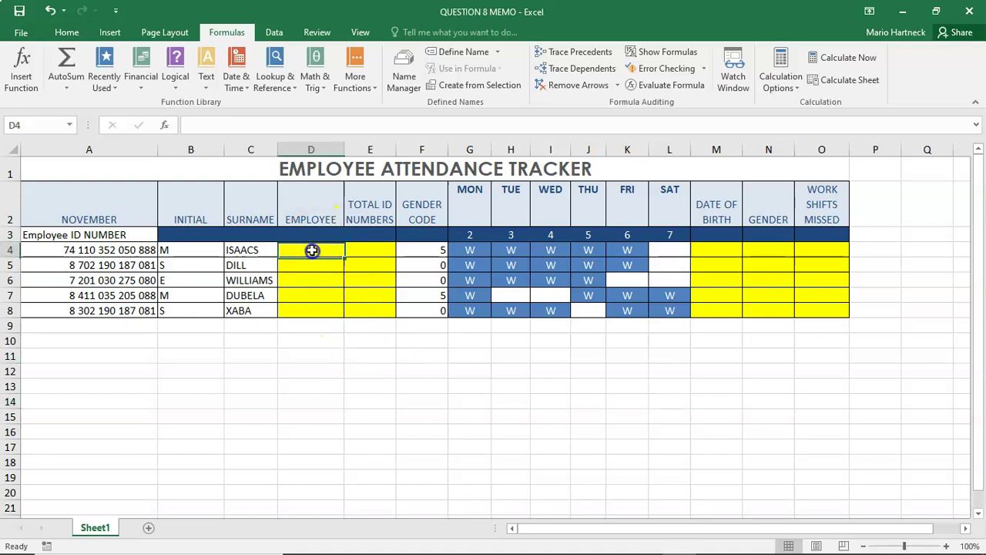
{"action": "left_click", "coordinate": [183, 250]}
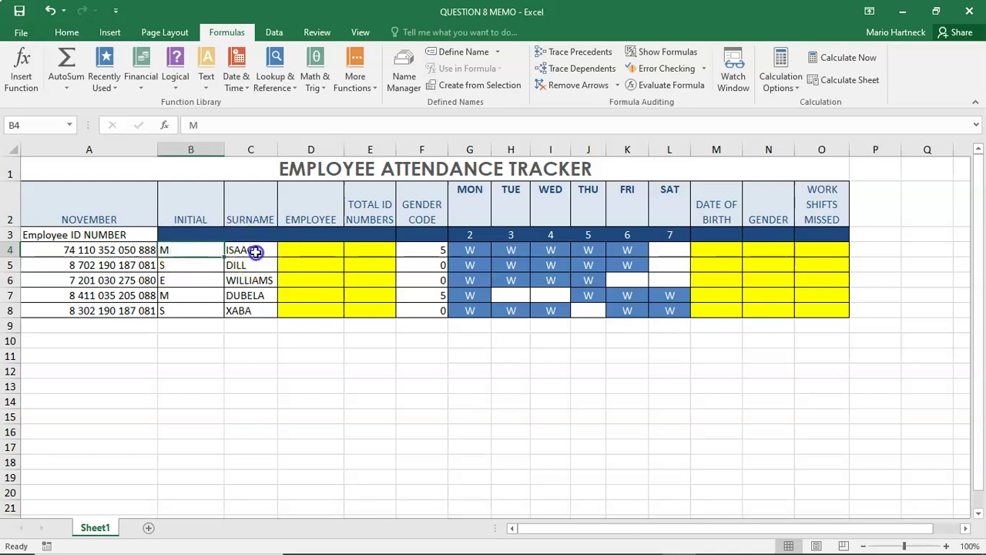
{"action": "left_click", "coordinate": [256, 253]}
{"action": "left_click", "coordinate": [298, 253]}
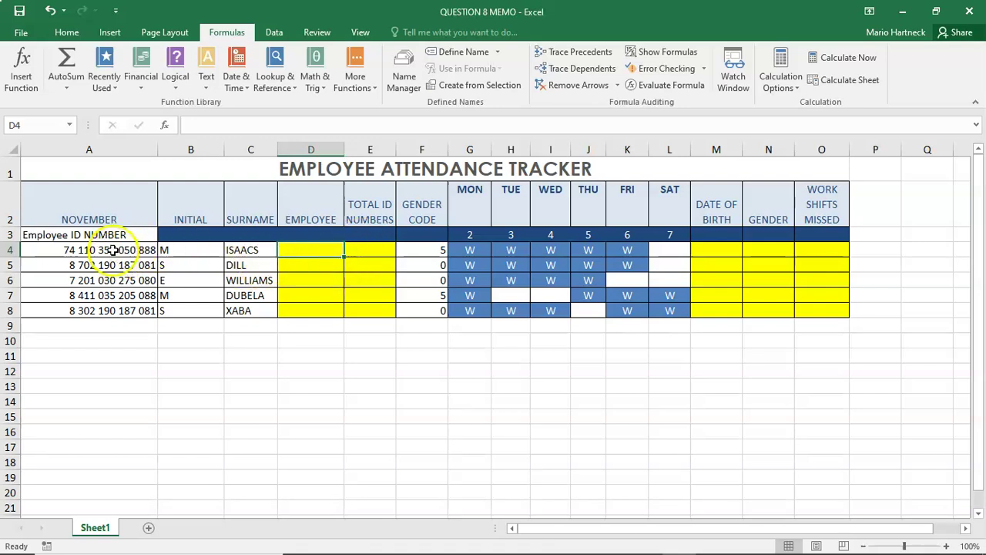
Step: Examine the employee ID numbers in A4:A8 alongside the TOTAL ID NUMBERS cell E4
{"action": "left_click", "coordinate": [367, 248]}
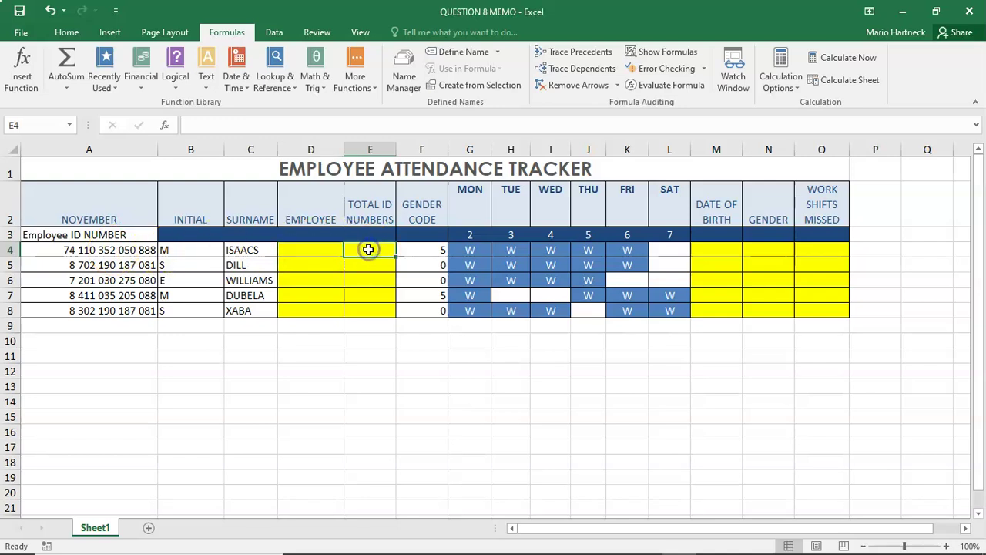
{"action": "left_click", "coordinate": [129, 247]}
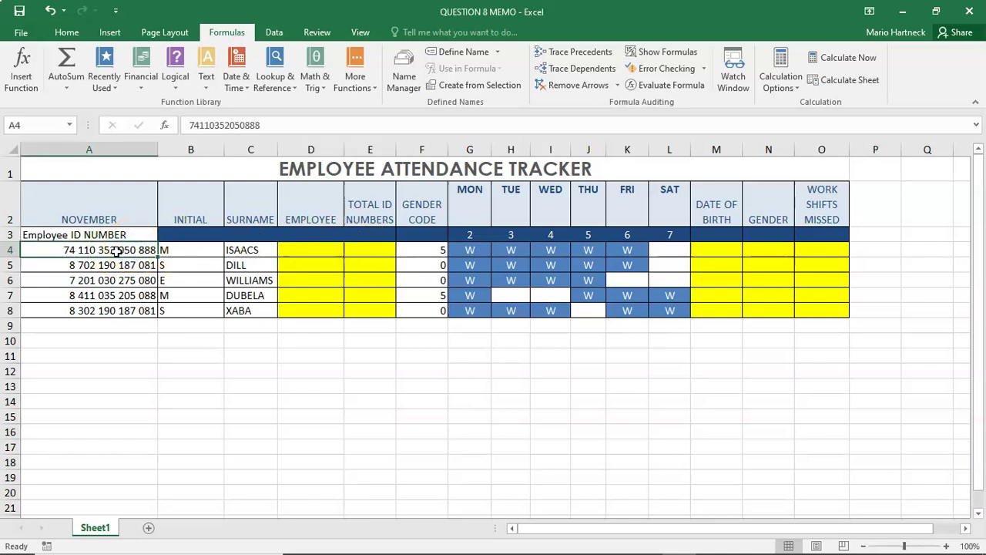
{"action": "left_click_drag", "start_coordinate": [116, 248], "coordinate": [121, 311]}
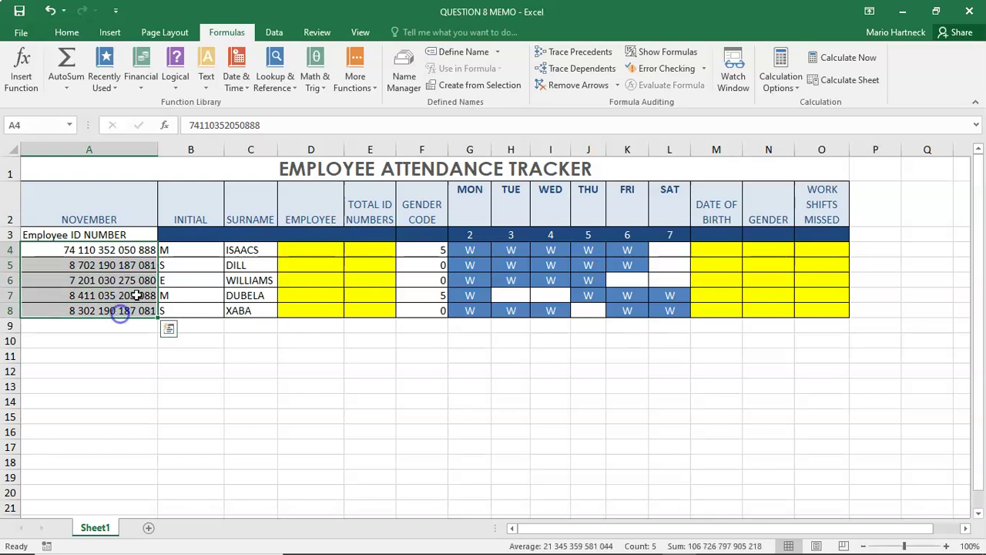
{"action": "left_click", "coordinate": [359, 248]}
{"action": "left_click", "coordinate": [87, 248]}
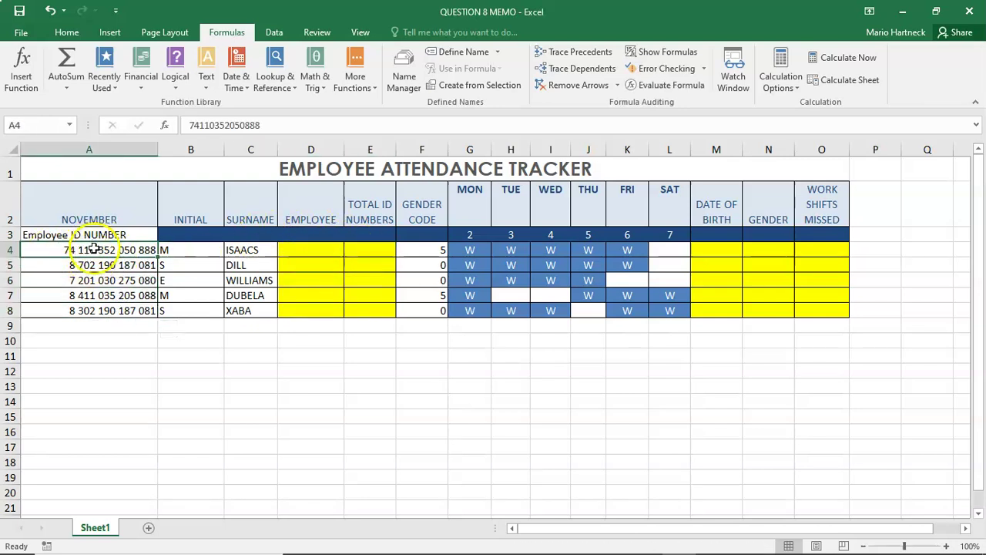
{"action": "left_click", "coordinate": [369, 247]}
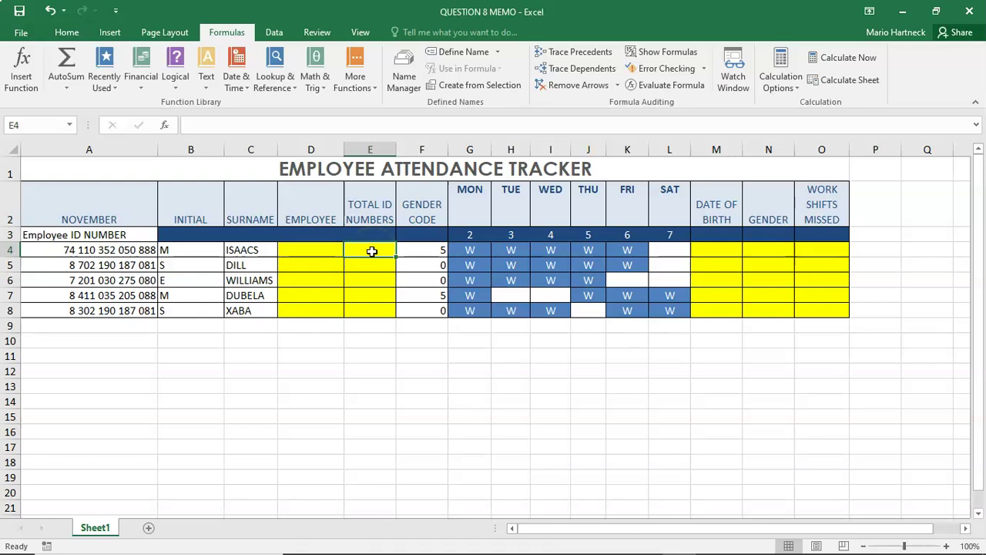
Step: Review the gender codes in column F and the blank GENDER and DATE OF BIRTH cells in rows 4 to 8
{"action": "left_click", "coordinate": [420, 249]}
{"action": "left_click", "coordinate": [421, 293]}
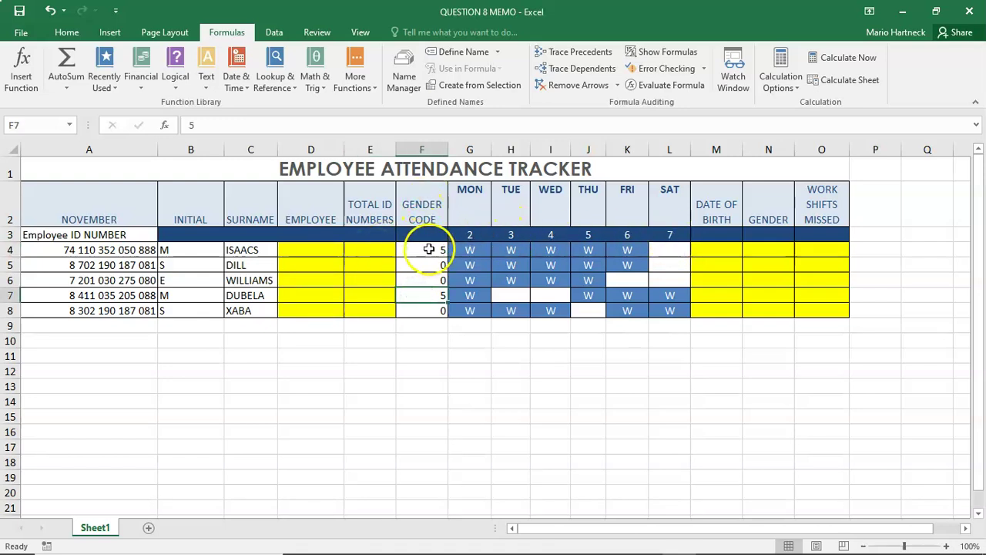
{"action": "left_click", "coordinate": [429, 248]}
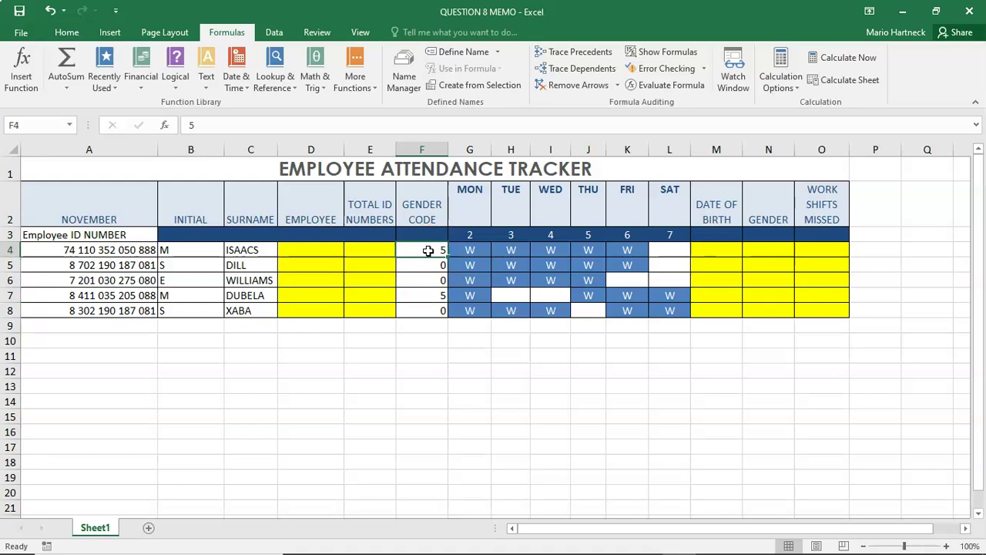
{"action": "left_click_drag", "start_coordinate": [424, 265], "coordinate": [422, 280]}
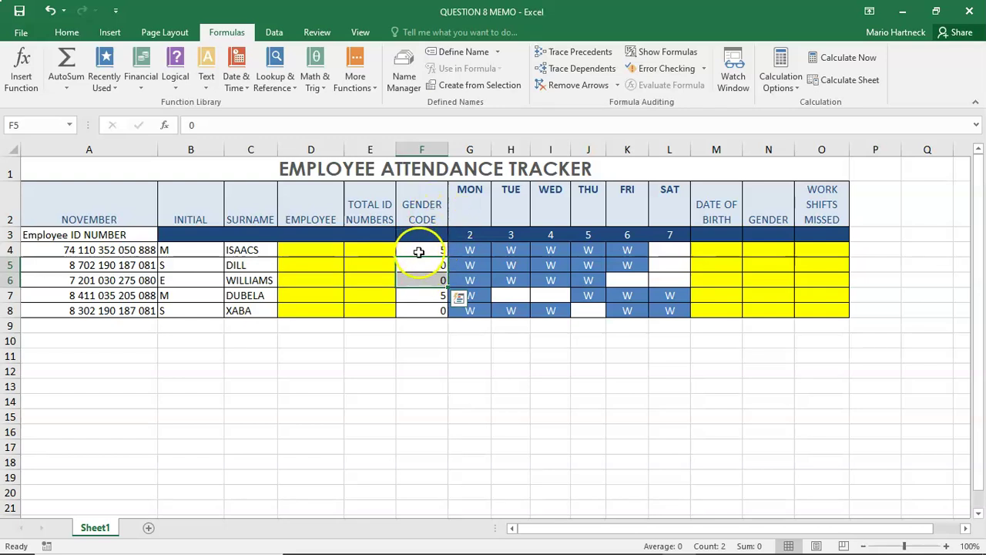
{"action": "left_click_drag", "start_coordinate": [432, 236], "coordinate": [429, 315]}
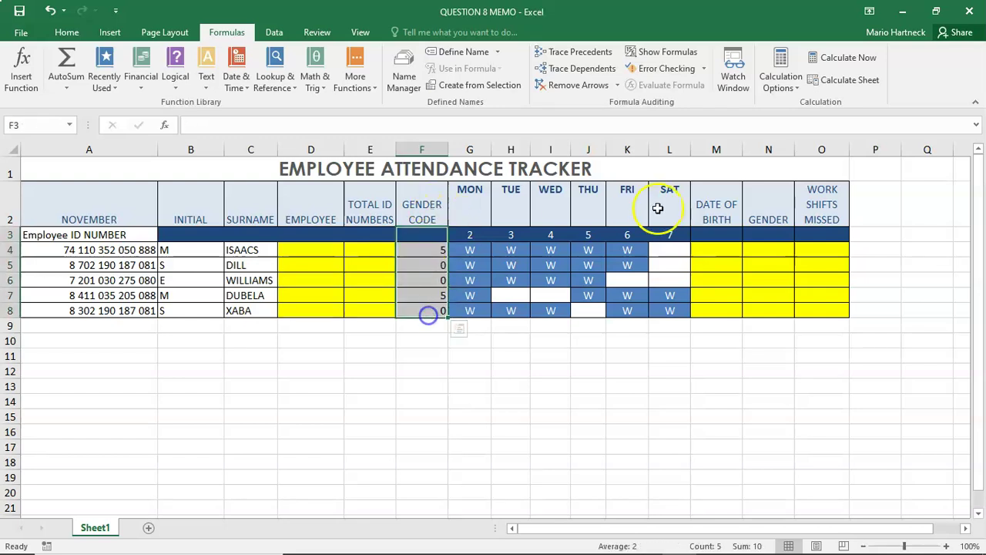
{"action": "left_click_drag", "start_coordinate": [769, 247], "coordinate": [778, 316]}
{"action": "left_click", "coordinate": [718, 247]}
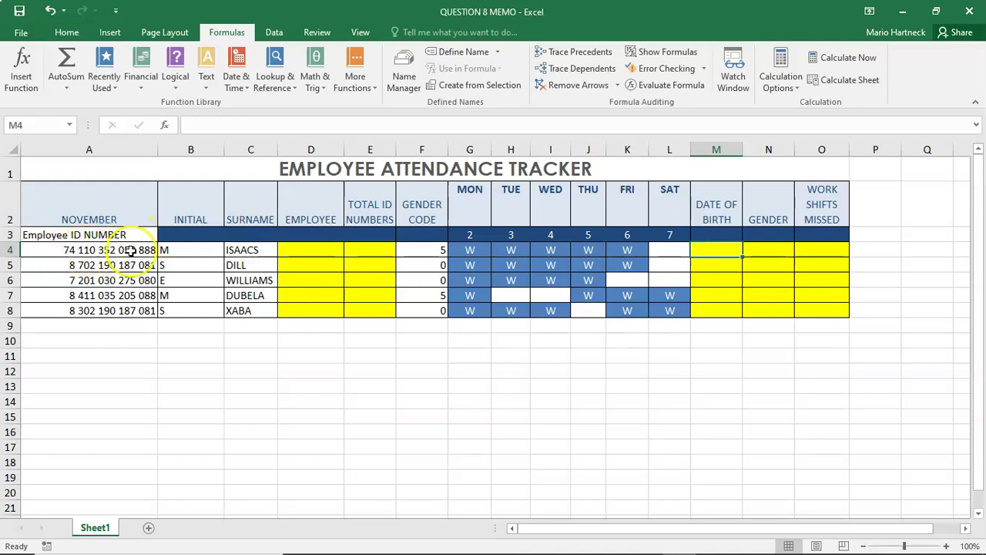
{"action": "left_click_drag", "start_coordinate": [718, 245], "coordinate": [719, 309]}
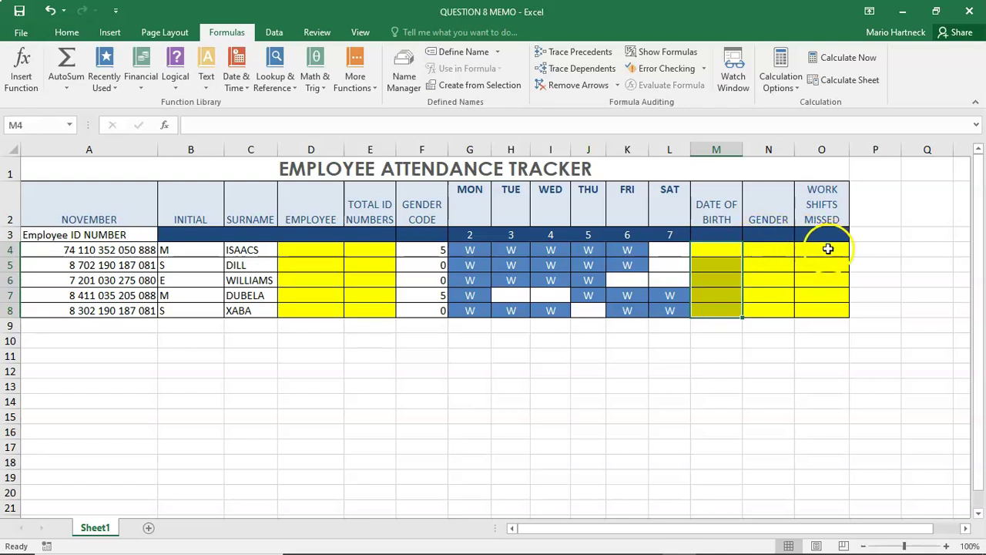
Step: Examine the WORK SHIFTS MISSED column and the blank shift cells within the attendance range G4:L8
{"action": "left_click_drag", "start_coordinate": [827, 248], "coordinate": [821, 306]}
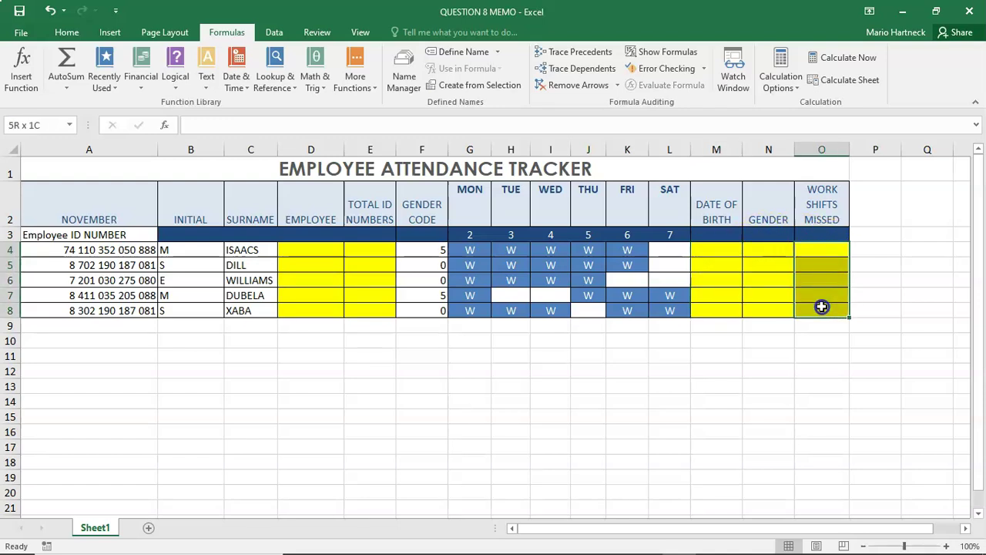
{"action": "left_click_drag", "start_coordinate": [470, 248], "coordinate": [660, 301]}
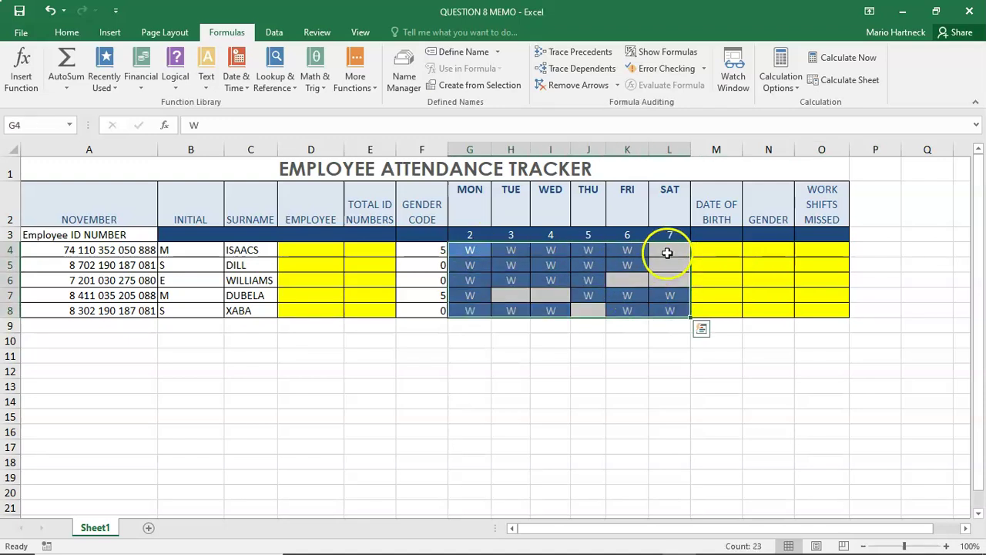
{"action": "left_click", "coordinate": [667, 252]}
{"action": "left_click", "coordinate": [661, 265]}
{"action": "left_click", "coordinate": [662, 279]}
{"action": "left_click", "coordinate": [629, 281]}
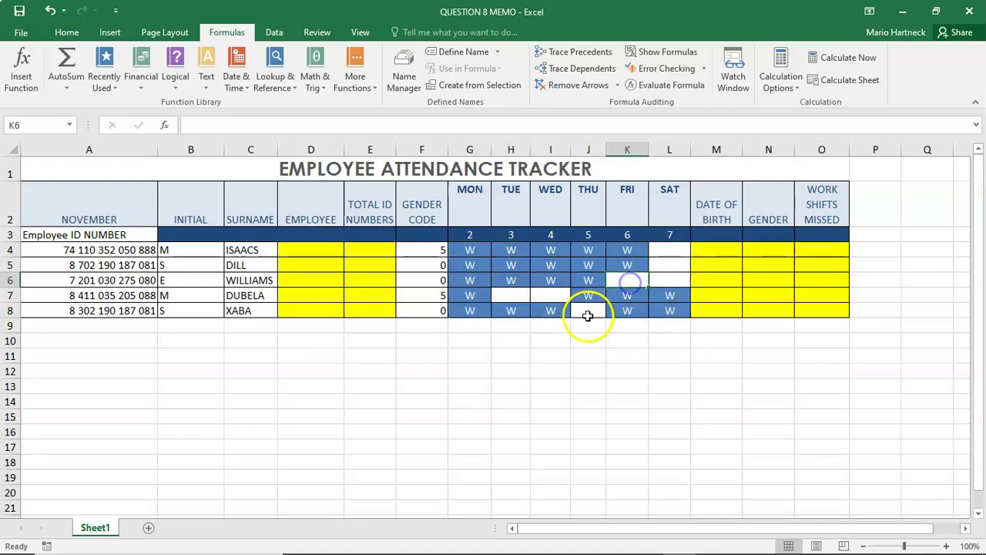
{"action": "left_click", "coordinate": [586, 315]}
{"action": "left_click", "coordinate": [550, 295]}
{"action": "left_click", "coordinate": [508, 295]}
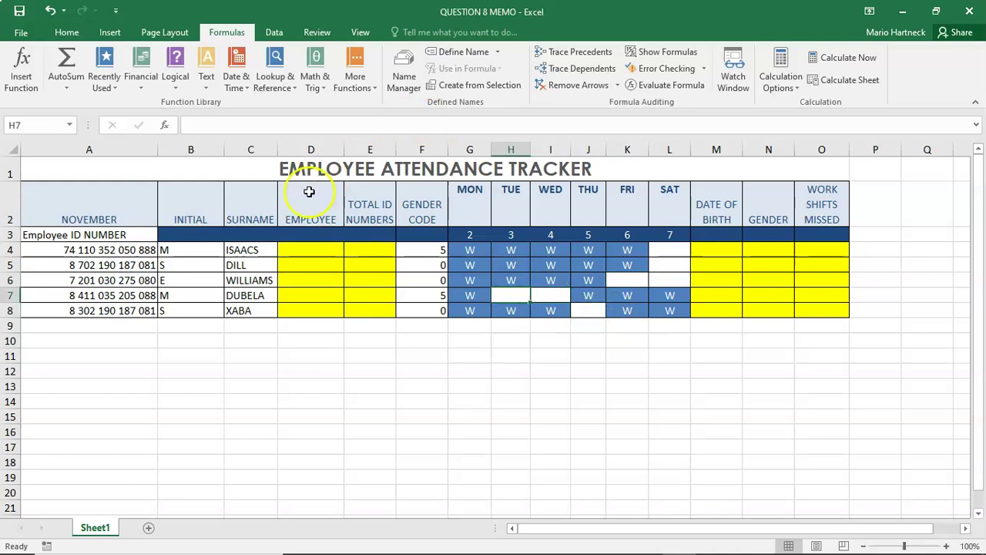
Step: Enter the formula =CONCATENATE(B4;C4) in employee cell D4 to join the initial and surname without a space
{"action": "left_click", "coordinate": [317, 249]}
{"action": "left_click", "coordinate": [191, 252]}
{"action": "left_click", "coordinate": [246, 251]}
{"action": "left_click", "coordinate": [294, 250]}
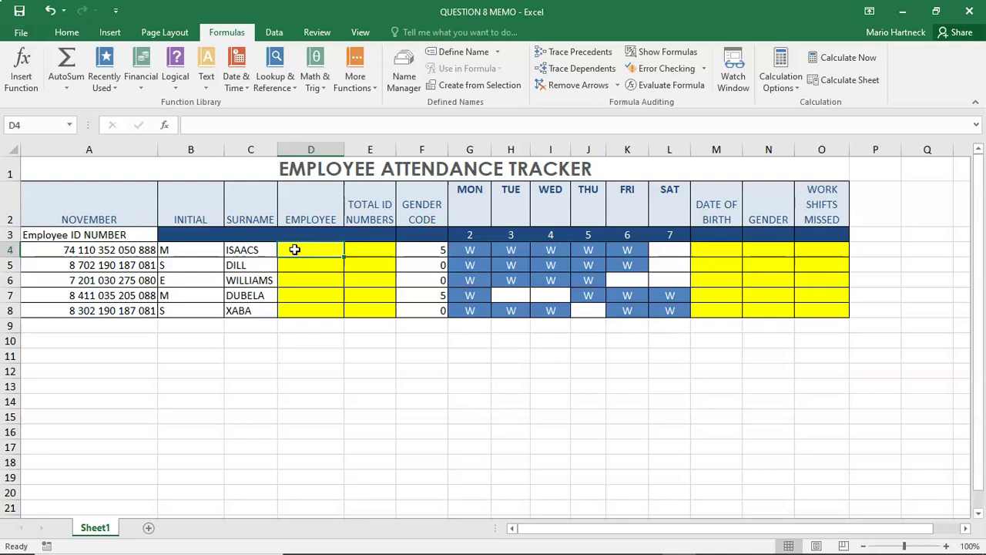
{"action": "type", "text": "=CONC"}
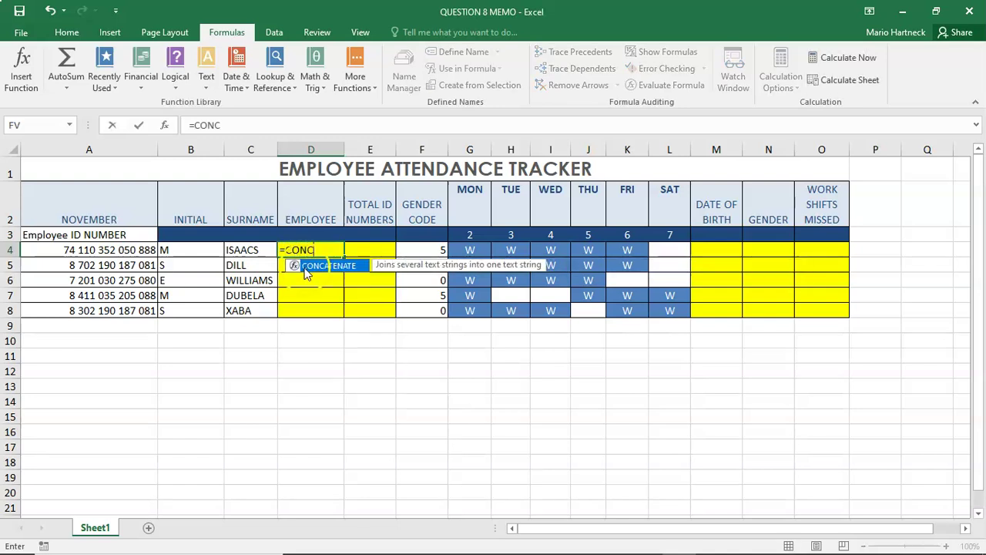
{"action": "double_click", "coordinate": [306, 271]}
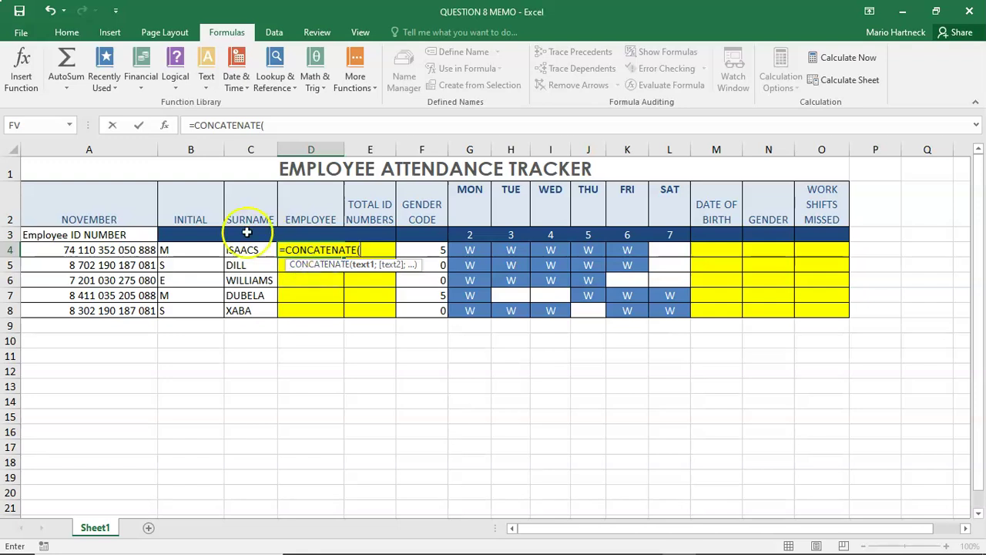
{"action": "left_click", "coordinate": [182, 249]}
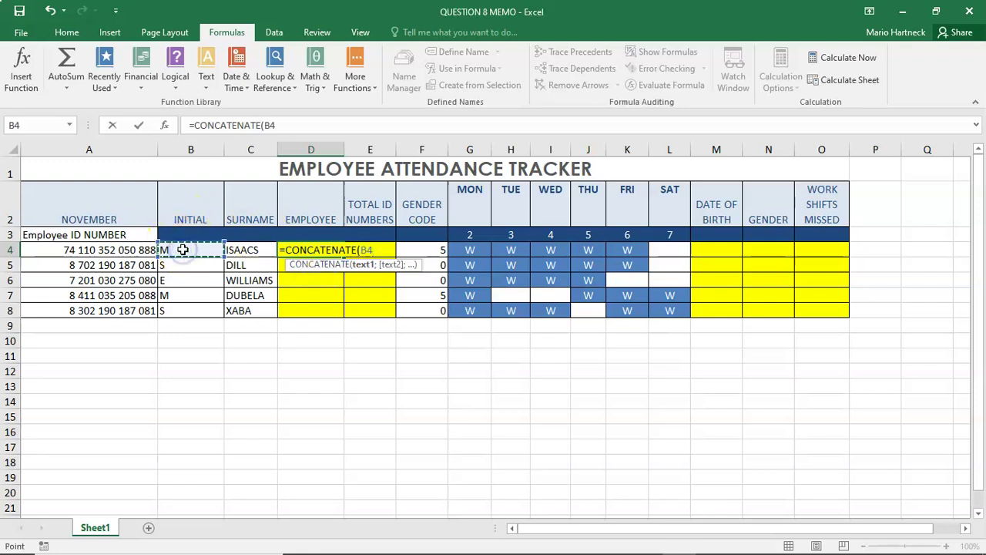
{"action": "type", "text": ";"}
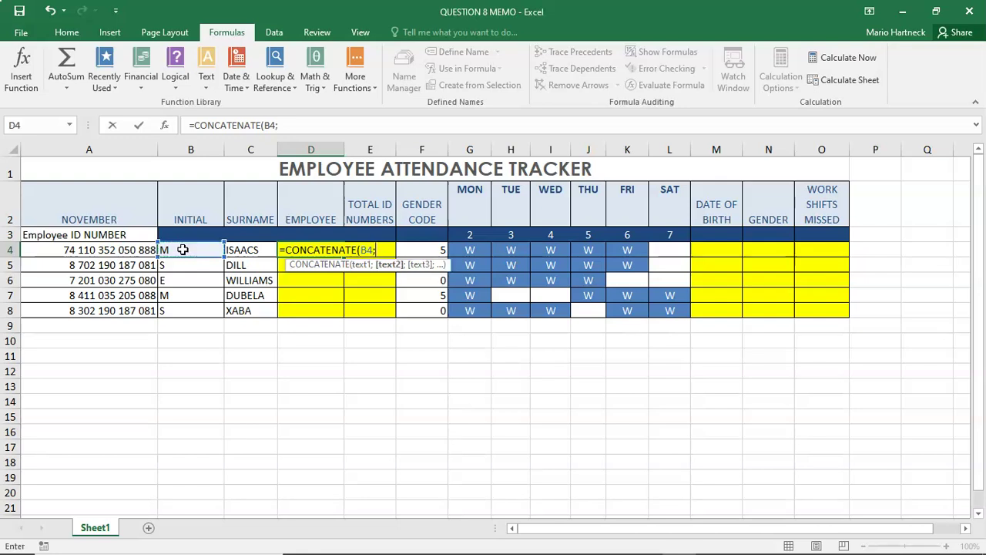
{"action": "left_click", "coordinate": [240, 250]}
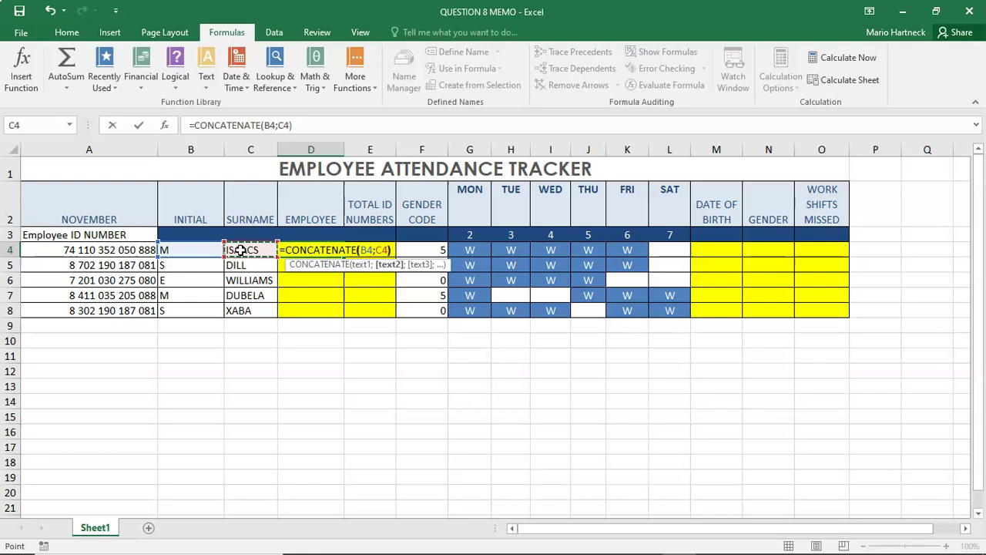
{"action": "key", "text": "Return"}
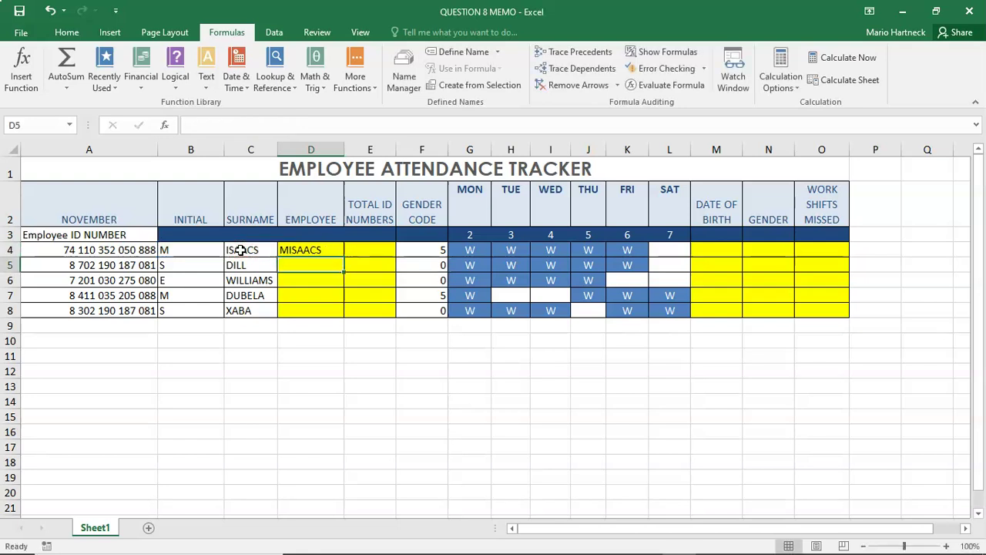
Step: Edit employee cell D4 and erase the whole CONCATENATE formula, including the closing bracket
{"action": "double_click", "coordinate": [295, 254]}
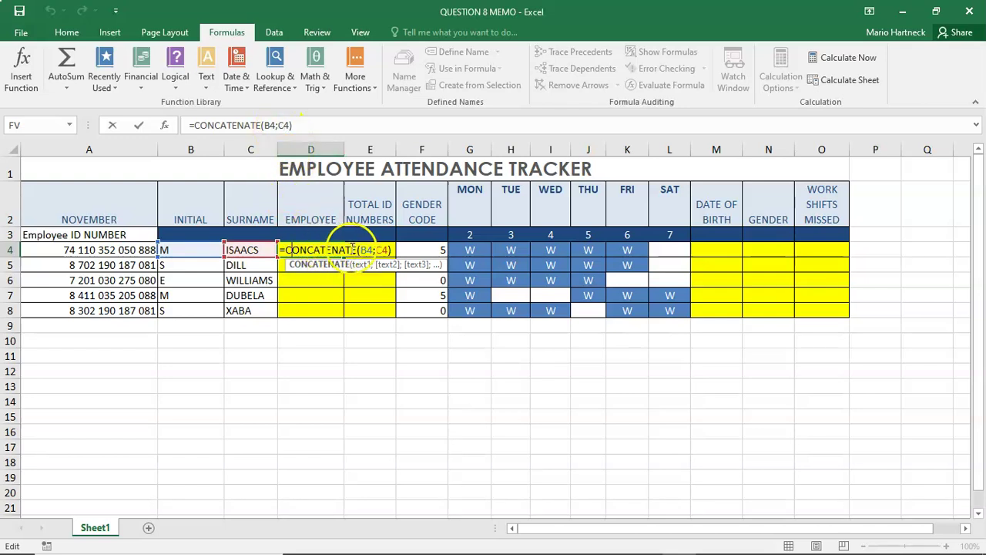
{"action": "left_click", "coordinate": [386, 248]}
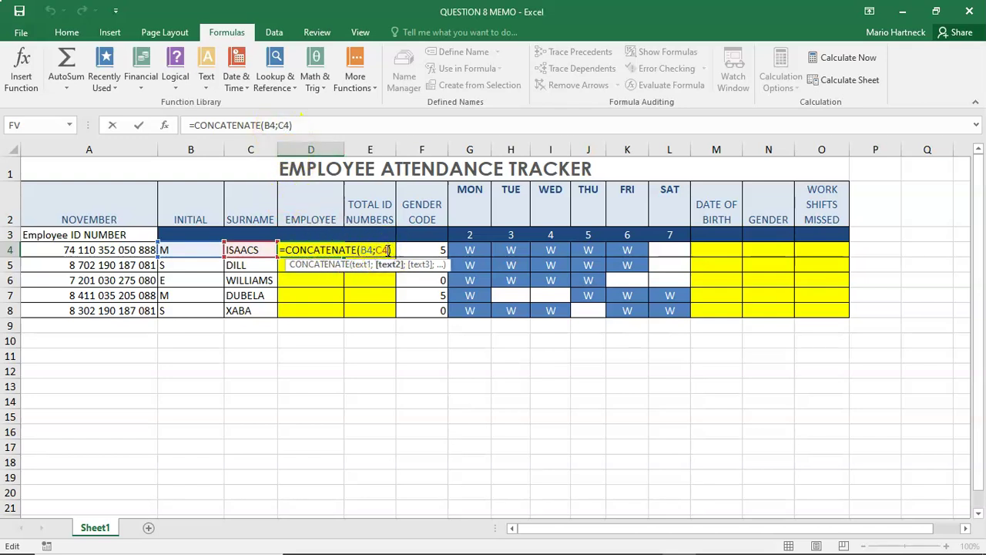
{"action": "key", "text": "BackSpace"}
{"action": "key", "text": "BackSpace"}
{"action": "key", "text": "BackSpace"}
{"action": "key", "text": "BackSpace"}
{"action": "key", "text": "BackSpace"}
{"action": "key", "text": "BackSpace"}
{"action": "key", "text": "BackSpace"}
{"action": "key", "text": "BackSpace"}
{"action": "key", "text": "BackSpace"}
{"action": "key", "text": "BackSpace"}
{"action": "key", "text": "BackSpace"}
{"action": "key", "text": "BackSpace"}
{"action": "key", "text": "BackSpace"}
{"action": "key", "text": "BackSpace"}
{"action": "key", "text": "BackSpace"}
{"action": "key", "text": "BackSpace"}
{"action": "key", "text": "BackSpace"}
{"action": "key", "text": "BackSpace"}
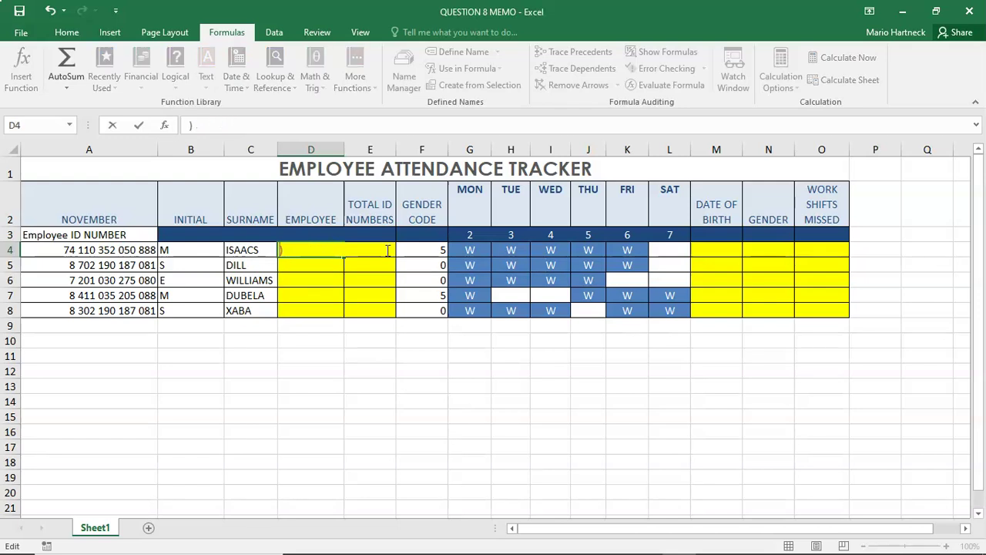
{"action": "key", "text": "Delete"}
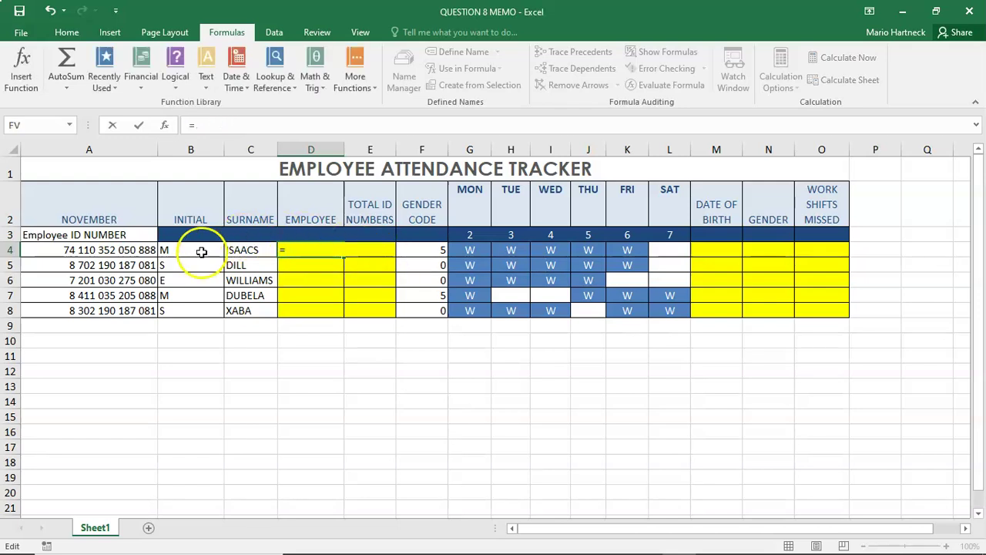
Step: Enter the formula =CONCATENATE(B4;" ";C4) in D4 to join the initial and surname with a space between them
{"action": "type", "text": "=CONT"}
{"action": "key", "text": "BackSpace"}
{"action": "type", "text": "C"}
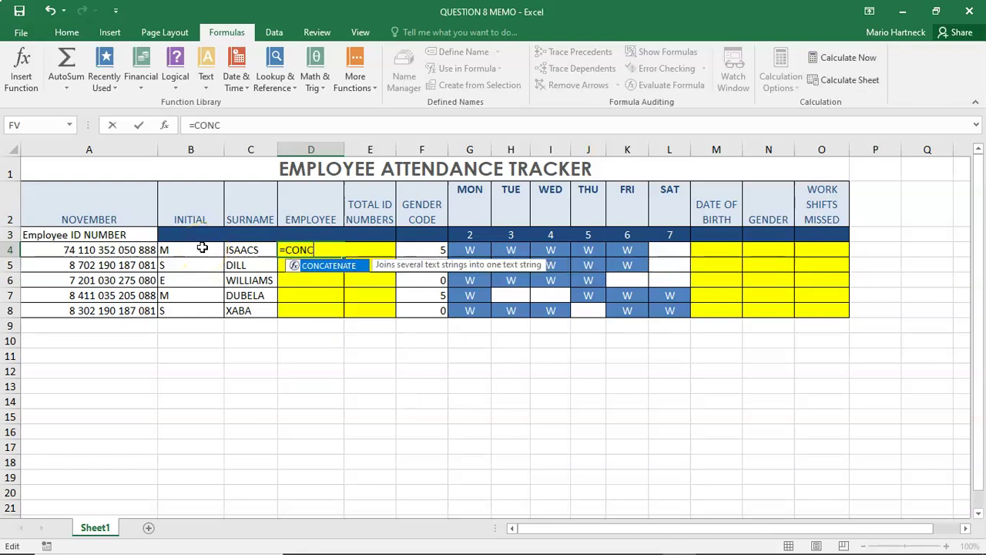
{"action": "double_click", "coordinate": [330, 264]}
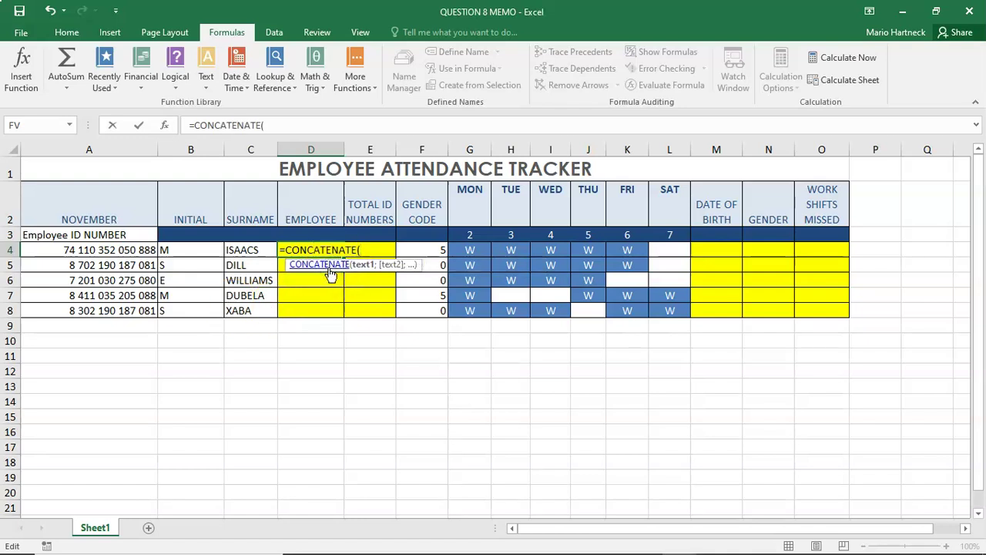
{"action": "left_click", "coordinate": [182, 252]}
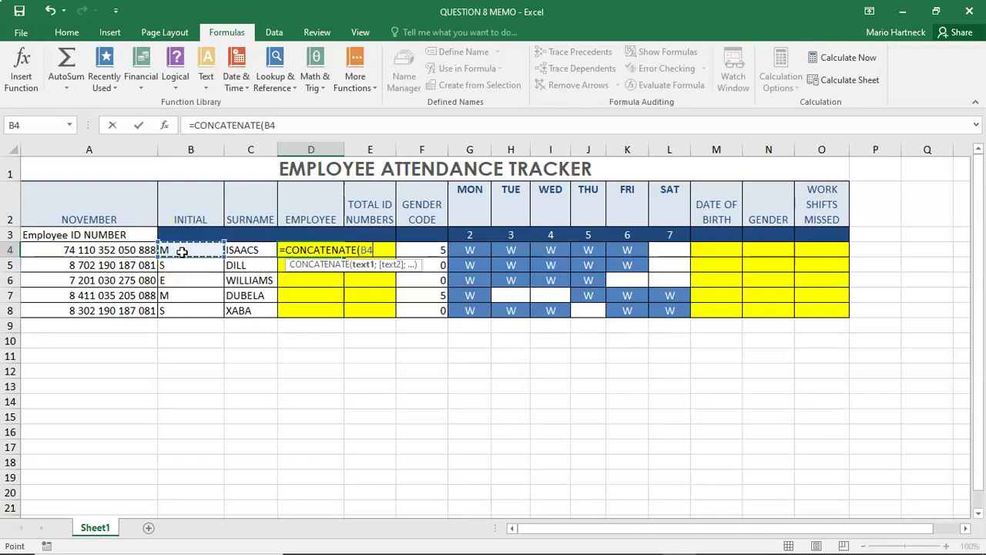
{"action": "type", "text": ";"}
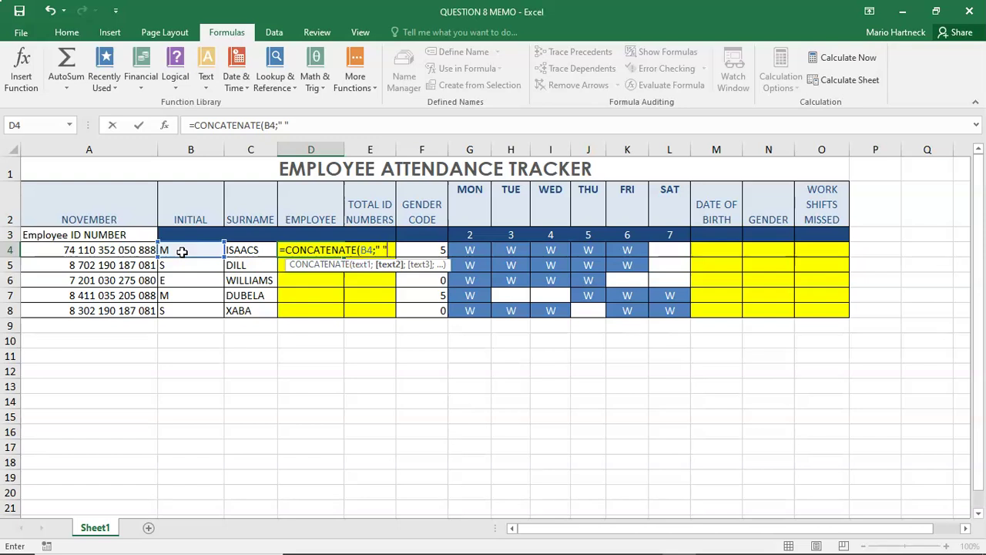
{"action": "type", "text": ";"}
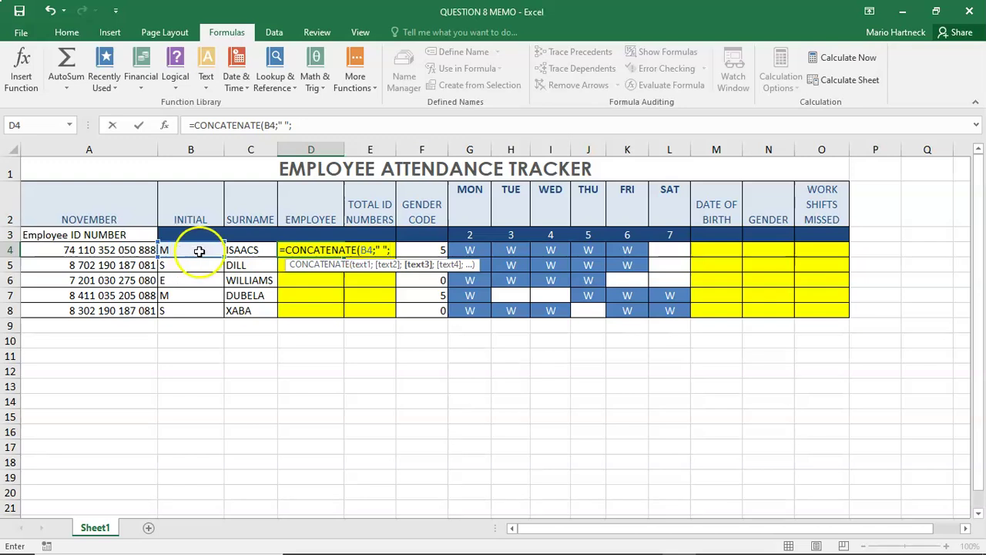
{"action": "left_click", "coordinate": [247, 251]}
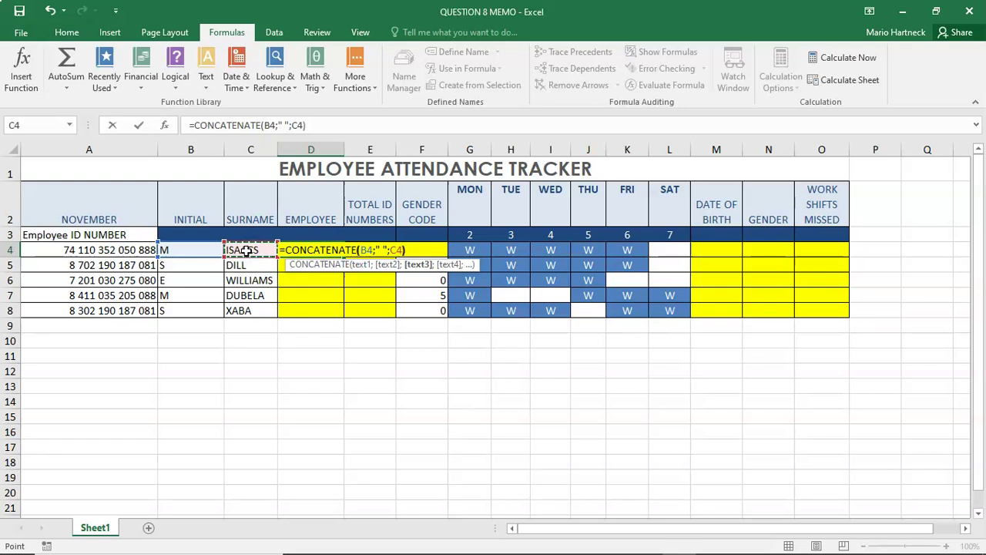
{"action": "type", "text": ")"}
{"action": "key", "text": "Return"}
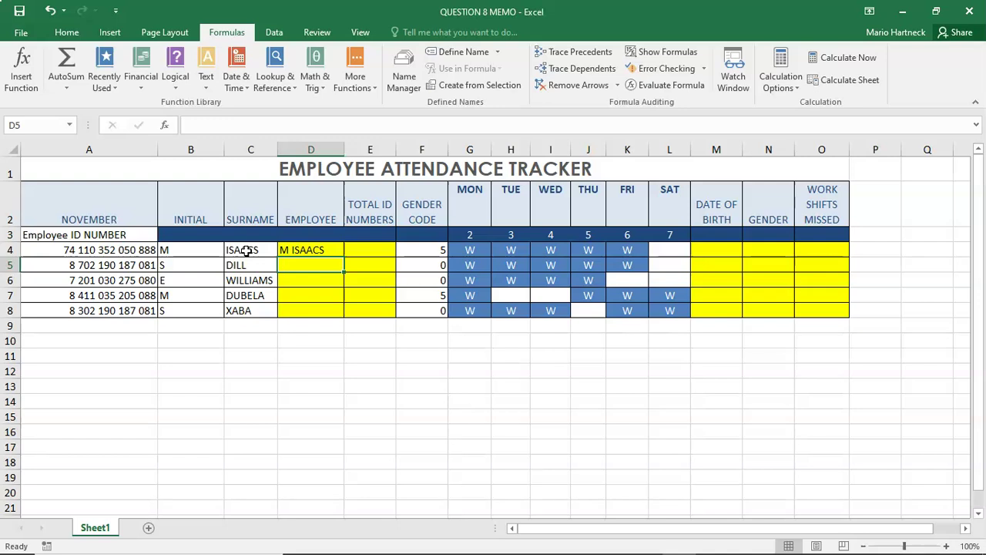
Step: Delete the space-separated name formula from employee cell D4
{"action": "left_click", "coordinate": [314, 248]}
{"action": "key", "text": "Delete"}
{"action": "left_click", "coordinate": [271, 295]}
Step: Start Insert Function for cell D4, search for CONCATENATE and open its function arguments
{"action": "left_click", "coordinate": [300, 248]}
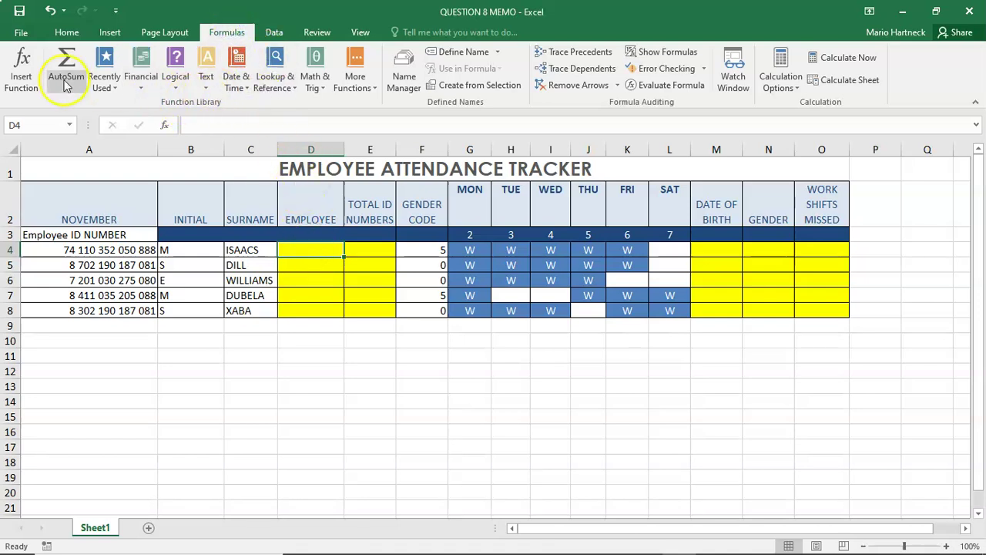
{"action": "left_click", "coordinate": [31, 79]}
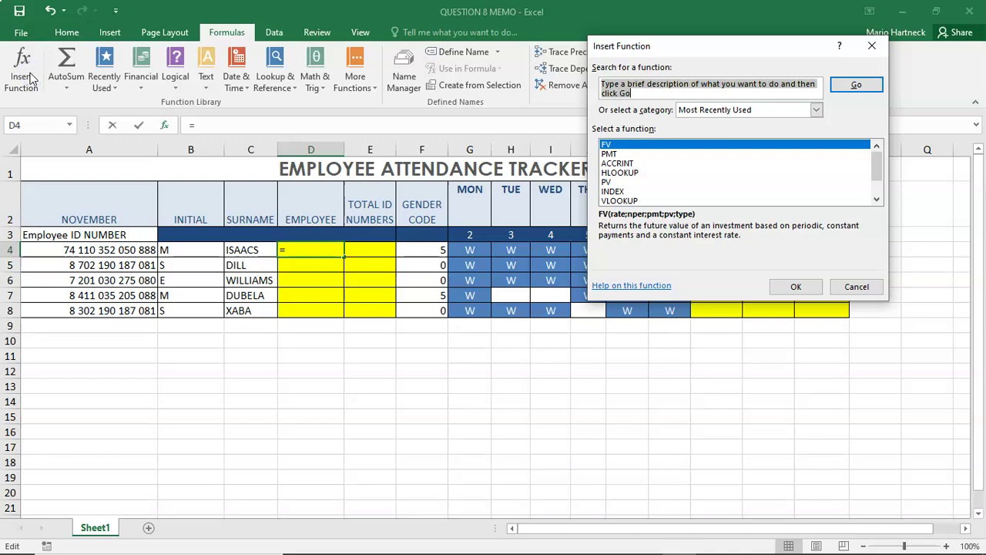
{"action": "type", "text": "CONCATENATE"}
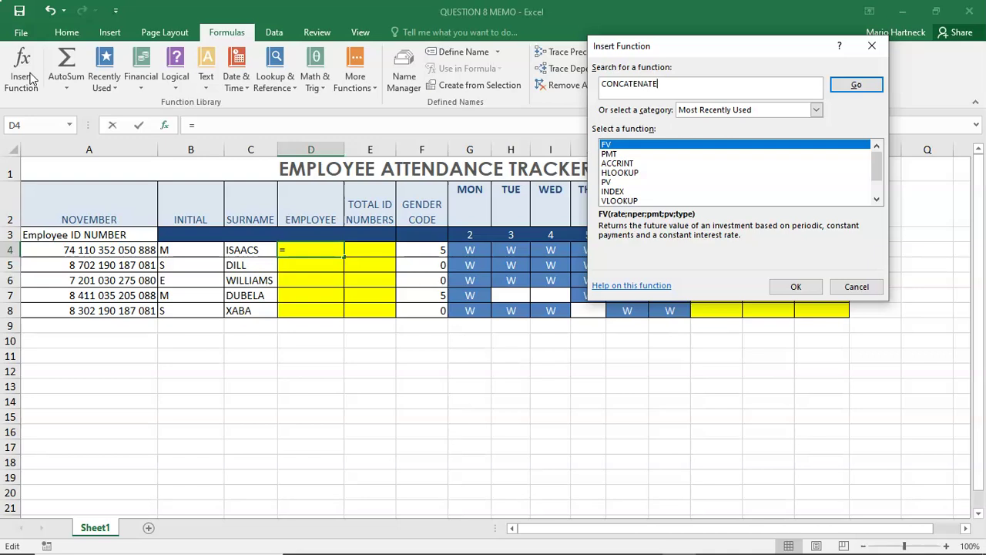
{"action": "key", "text": "Return"}
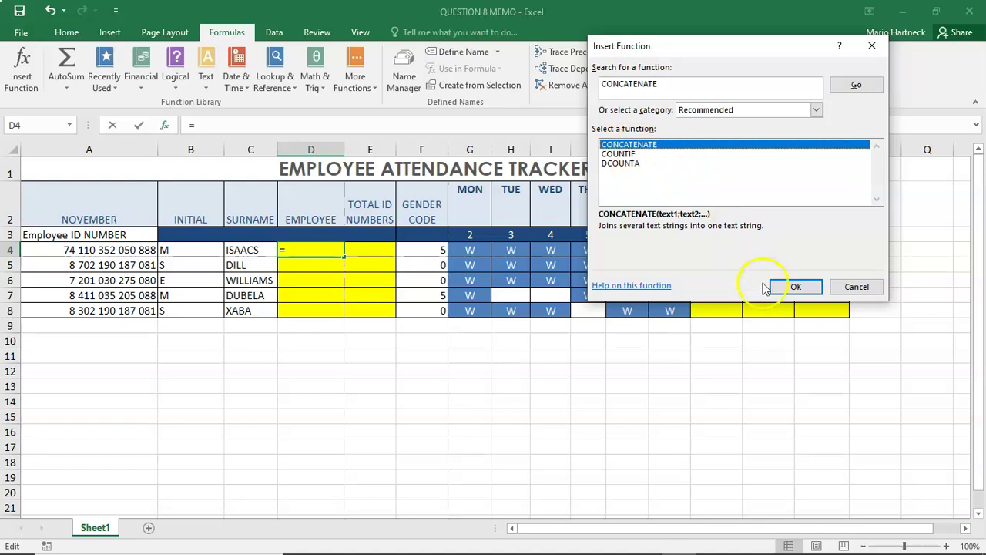
{"action": "left_click", "coordinate": [789, 289]}
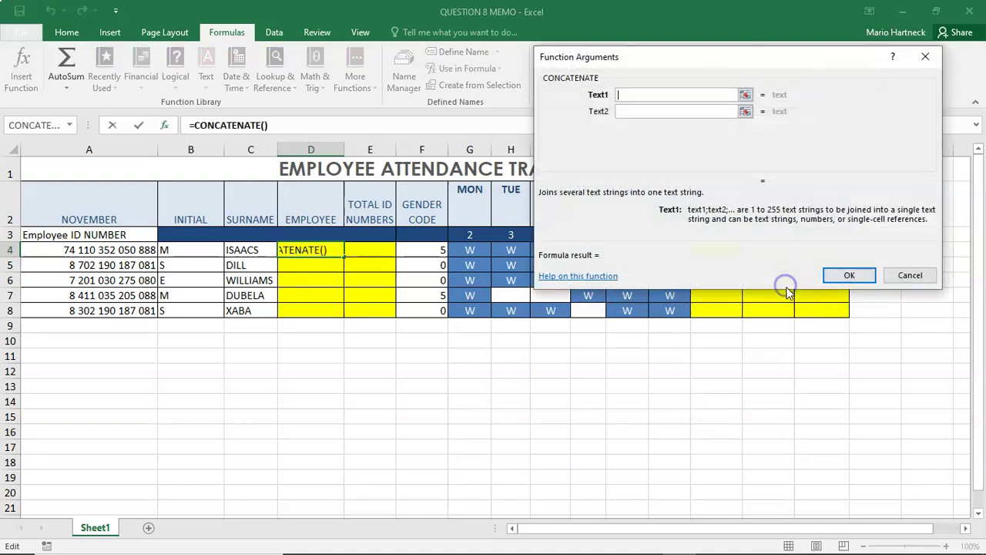
Step: Set the CONCATENATE arguments to B4 for Text1 and C4 for Text2, and apply the function to D4
{"action": "left_click_drag", "start_coordinate": [693, 69], "coordinate": [529, 192]}
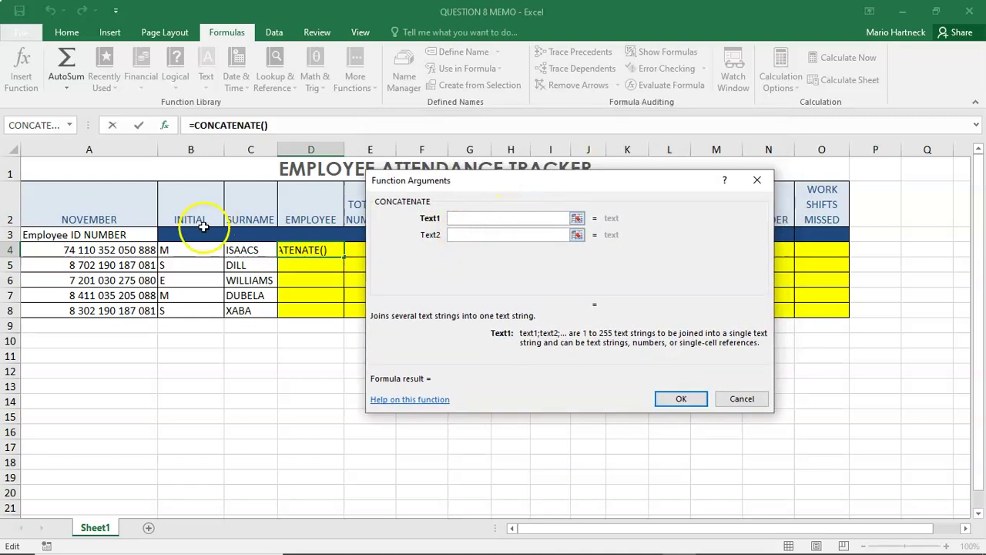
{"action": "left_click", "coordinate": [192, 249]}
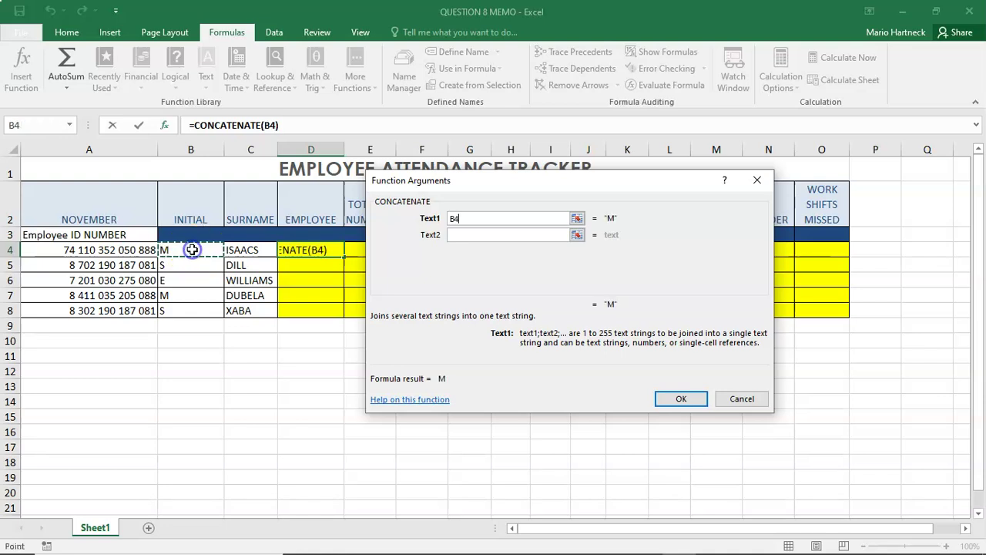
{"action": "left_click", "coordinate": [507, 235]}
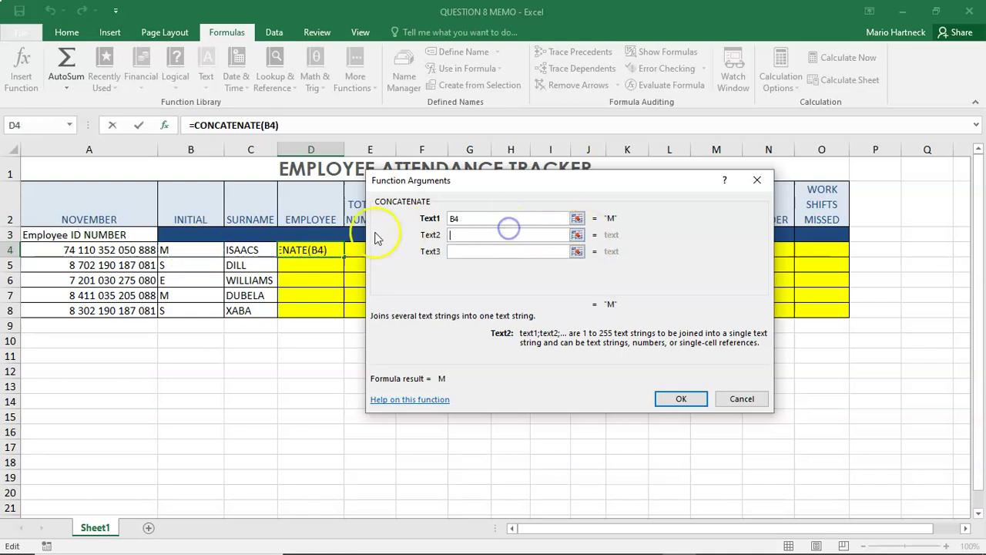
{"action": "left_click", "coordinate": [255, 248]}
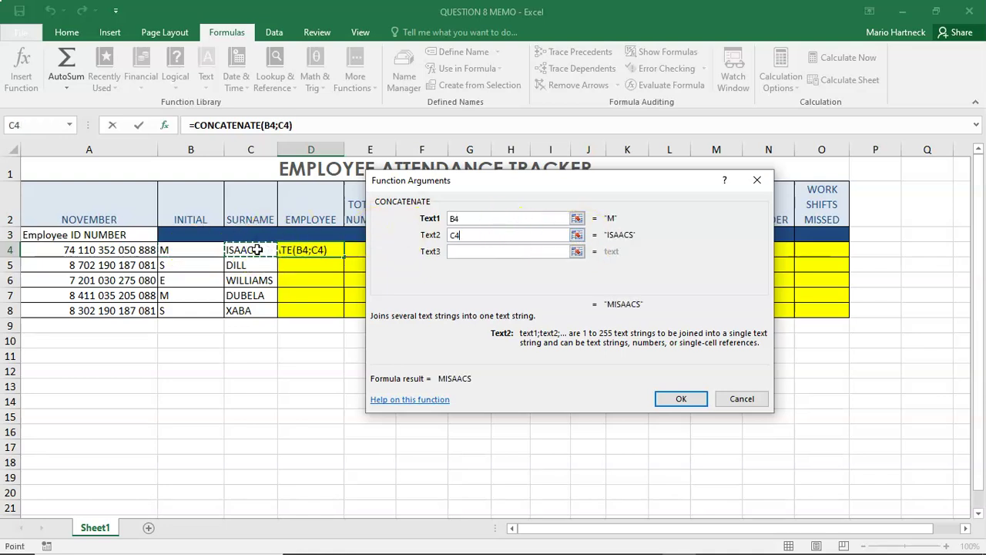
{"action": "left_click", "coordinate": [666, 399]}
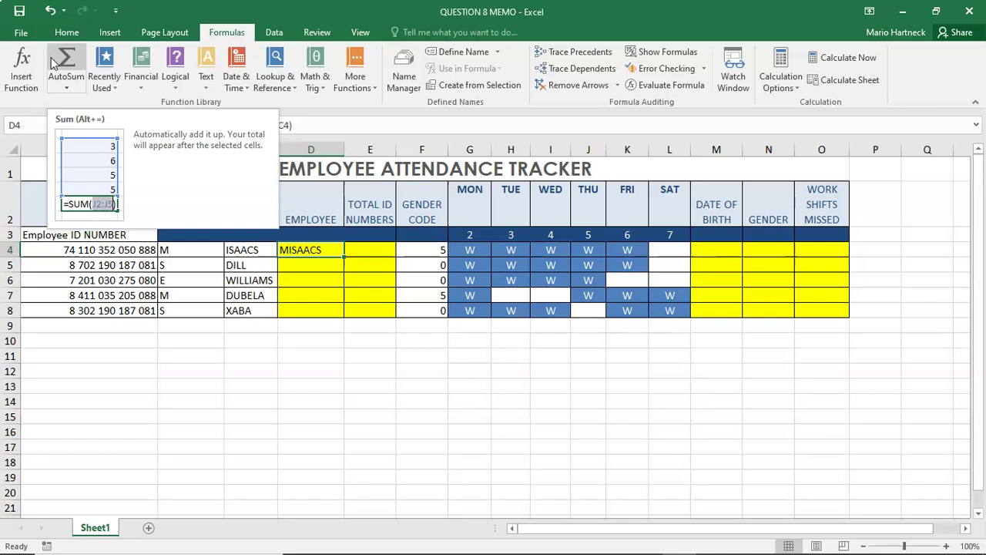
{"action": "left_click", "coordinate": [22, 69]}
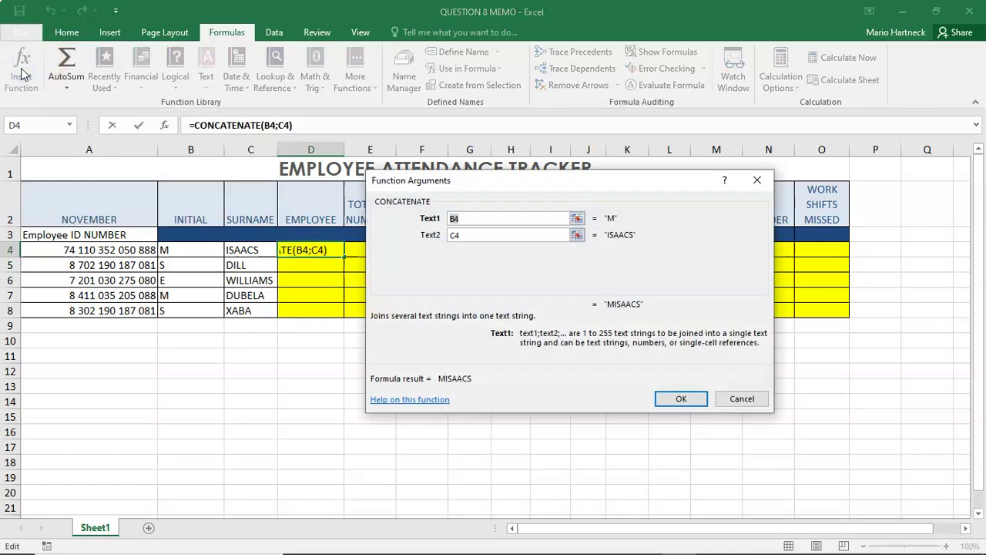
{"action": "left_click", "coordinate": [496, 217]}
{"action": "key", "text": "Delete"}
{"action": "left_click", "coordinate": [484, 236]}
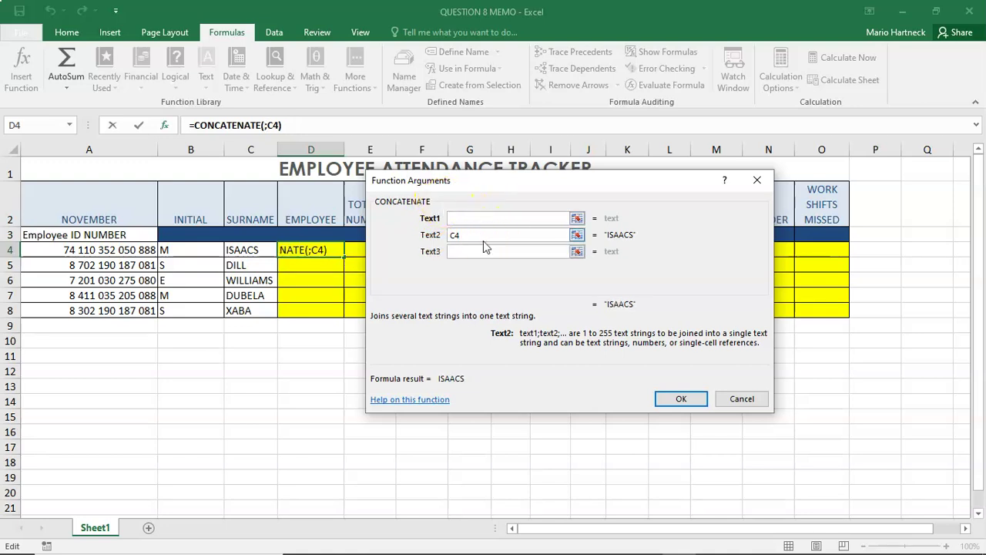
{"action": "key", "text": "BackSpace"}
{"action": "key", "text": "BackSpace"}
{"action": "left_click", "coordinate": [462, 221]}
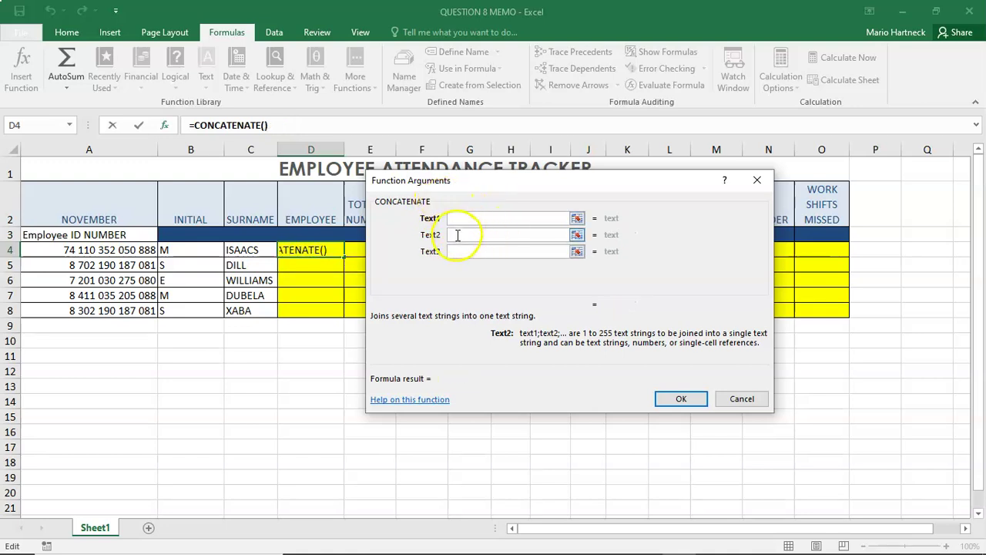
{"action": "left_click", "coordinate": [742, 399]}
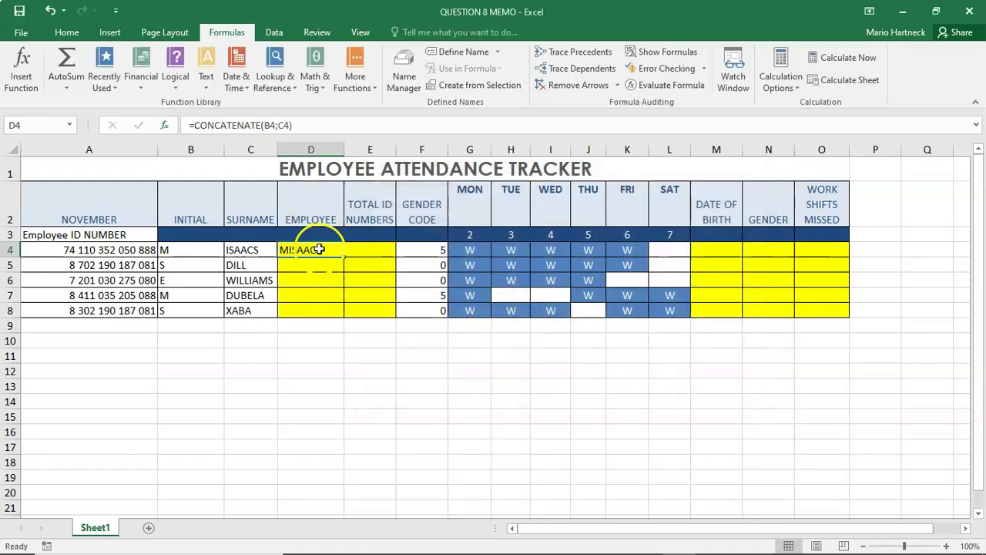
Step: Clear the CONCATENATE formula without a space from employee cell D4
{"action": "key", "text": "Delete"}
{"action": "left_click", "coordinate": [349, 371]}
{"action": "left_click", "coordinate": [306, 253]}
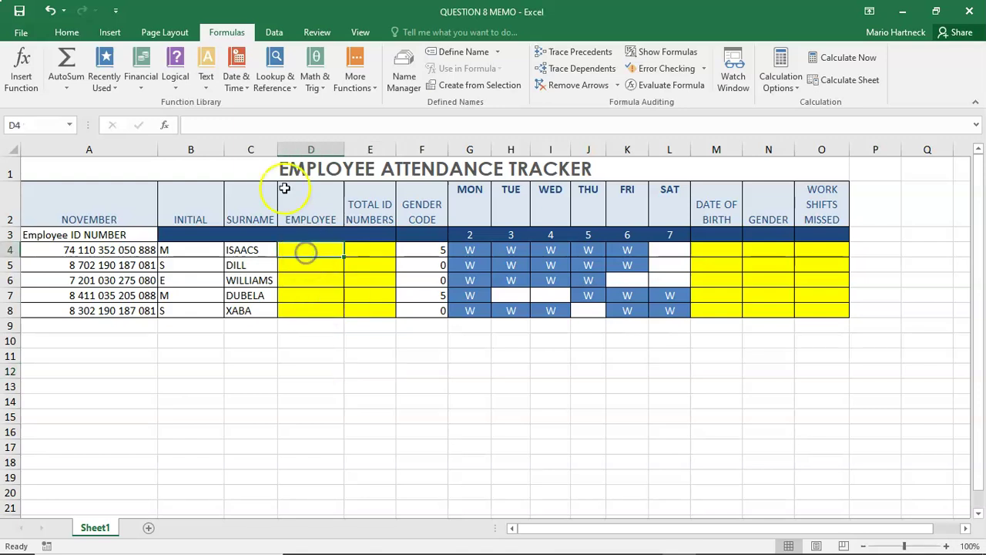
{"action": "left_click", "coordinate": [22, 63]}
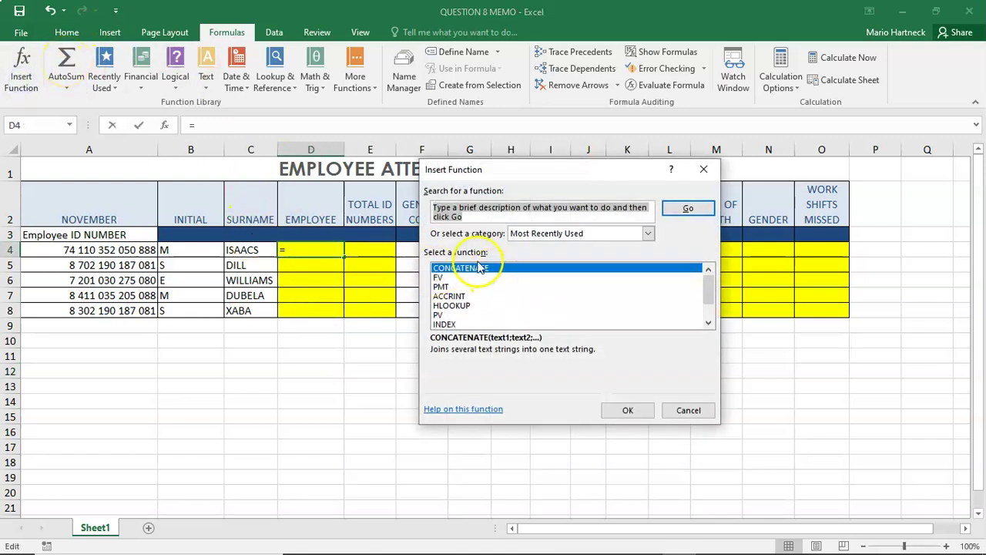
{"action": "left_click", "coordinate": [629, 410]}
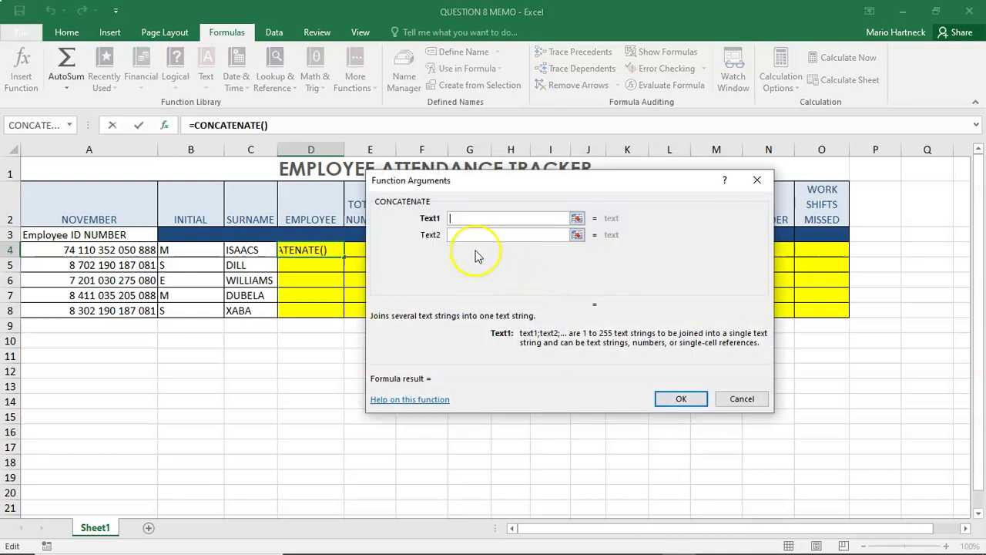
{"action": "left_click_drag", "start_coordinate": [477, 180], "coordinate": [528, 180]}
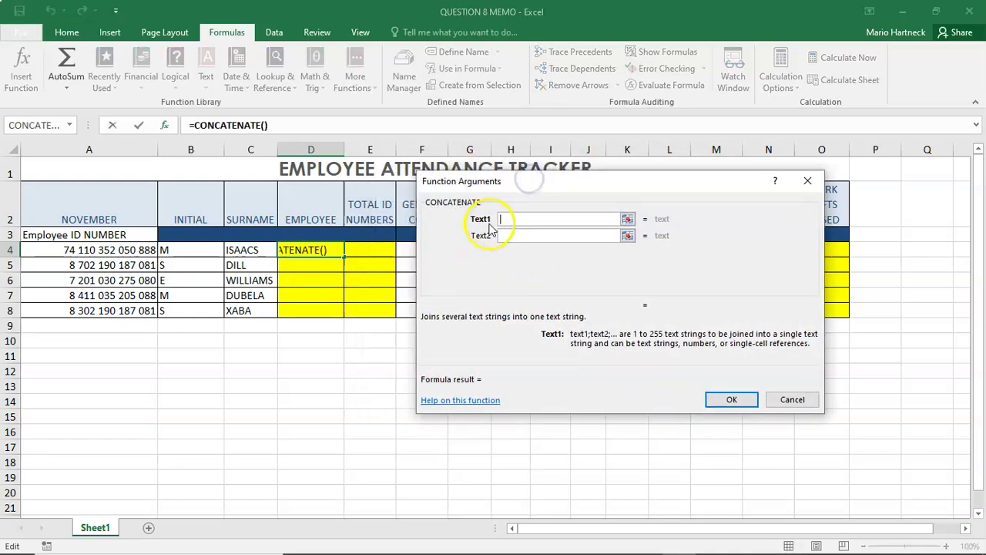
{"action": "left_click", "coordinate": [516, 235]}
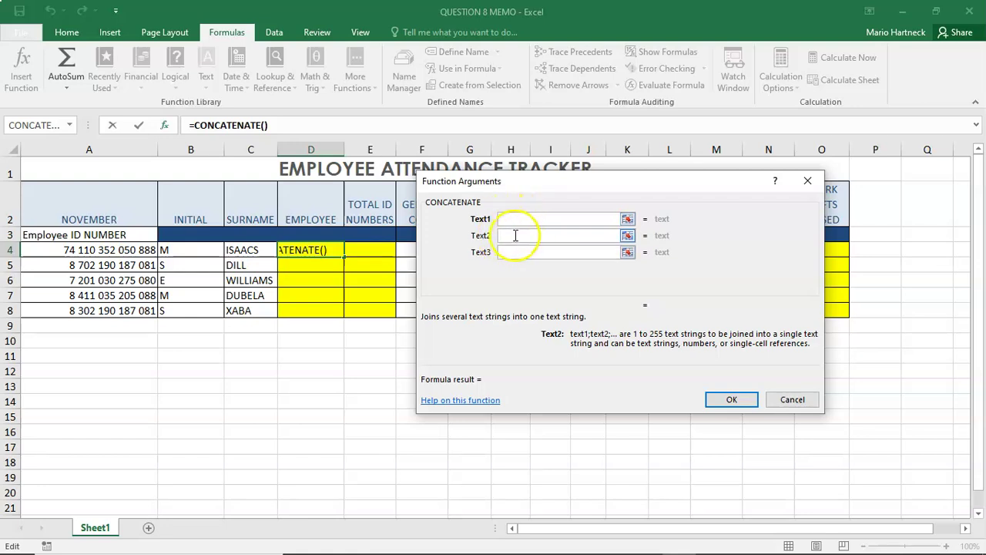
{"action": "left_click", "coordinate": [509, 253]}
{"action": "left_click", "coordinate": [508, 252]}
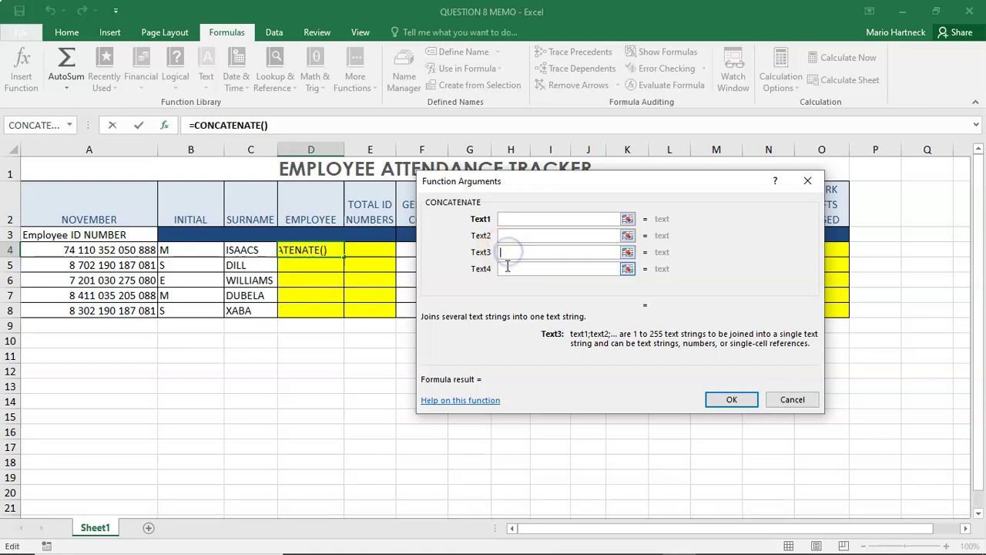
{"action": "left_click", "coordinate": [506, 268]}
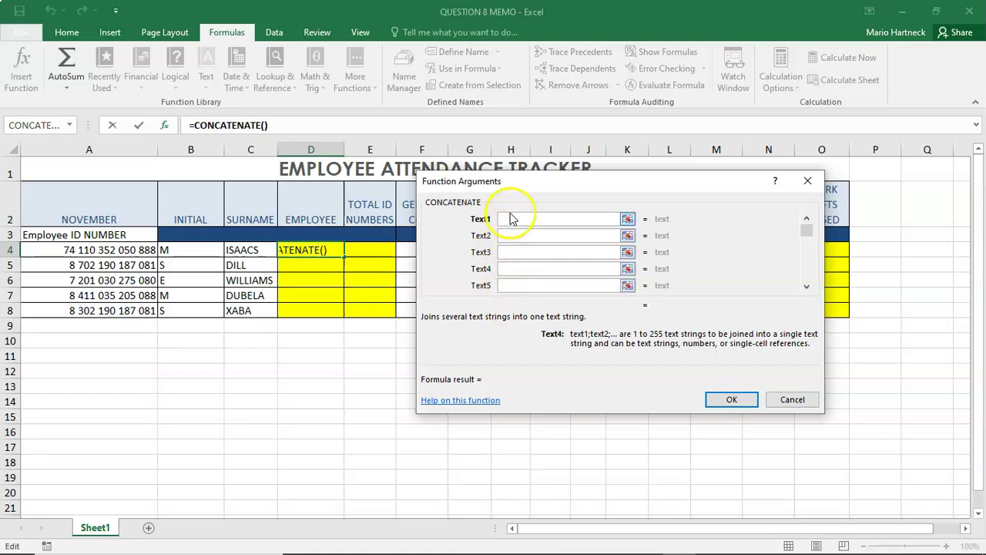
{"action": "left_click", "coordinate": [506, 235]}
{"action": "left_click", "coordinate": [506, 252]}
{"action": "left_click", "coordinate": [770, 400]}
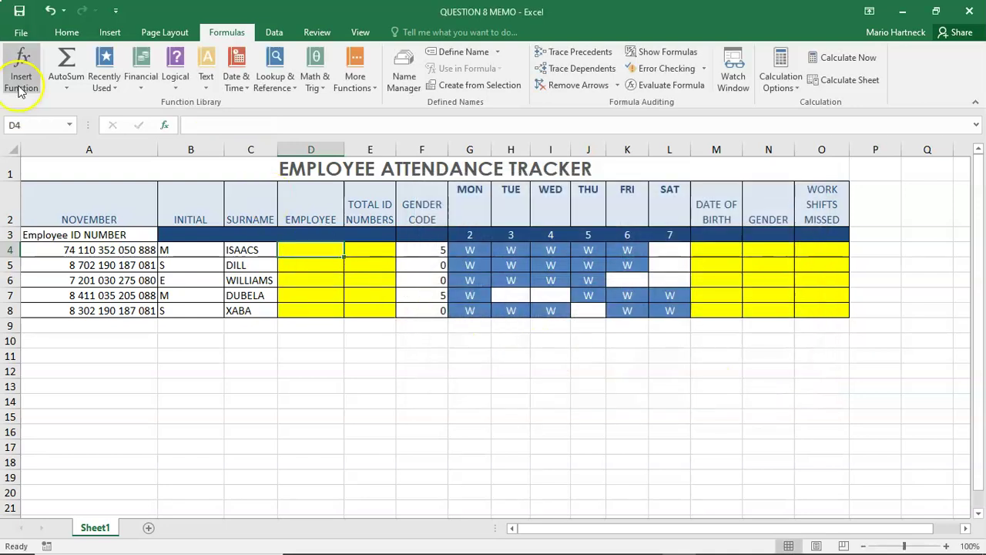
Step: Insert the CONCATENATE function in D4 with B4, " " and C4 as its text arguments, and copy the formula down to D8
{"action": "left_click", "coordinate": [26, 85]}
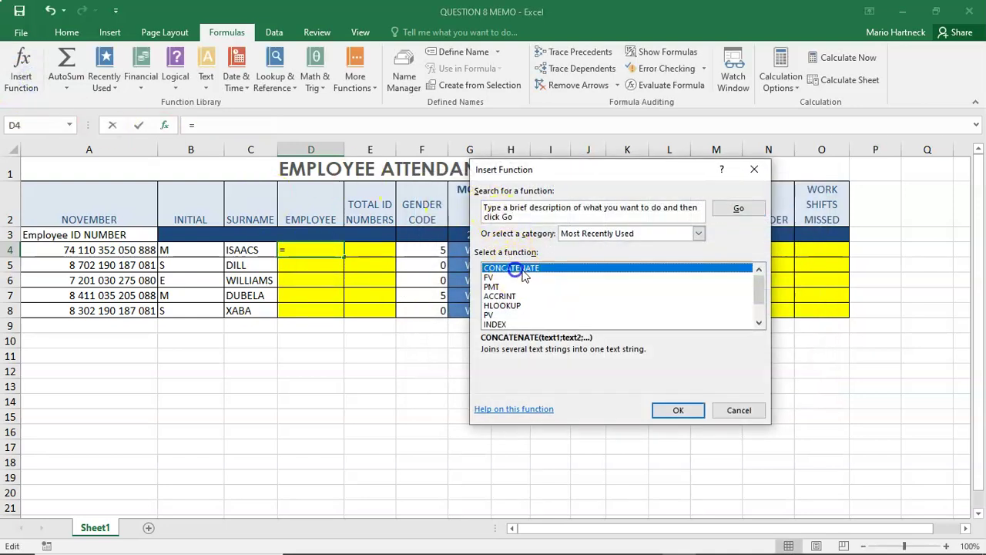
{"action": "left_click", "coordinate": [661, 408]}
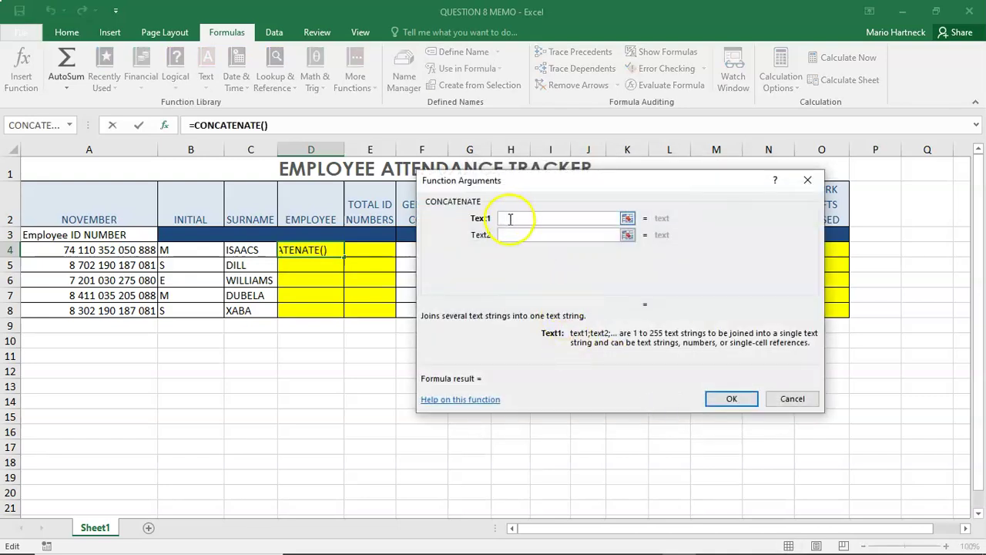
{"action": "left_click", "coordinate": [517, 234]}
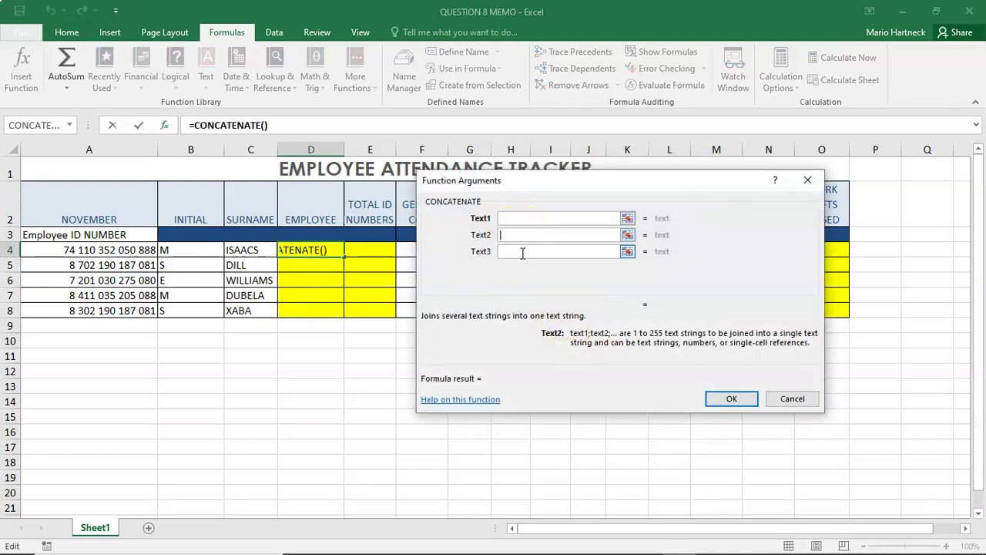
{"action": "left_click", "coordinate": [508, 219]}
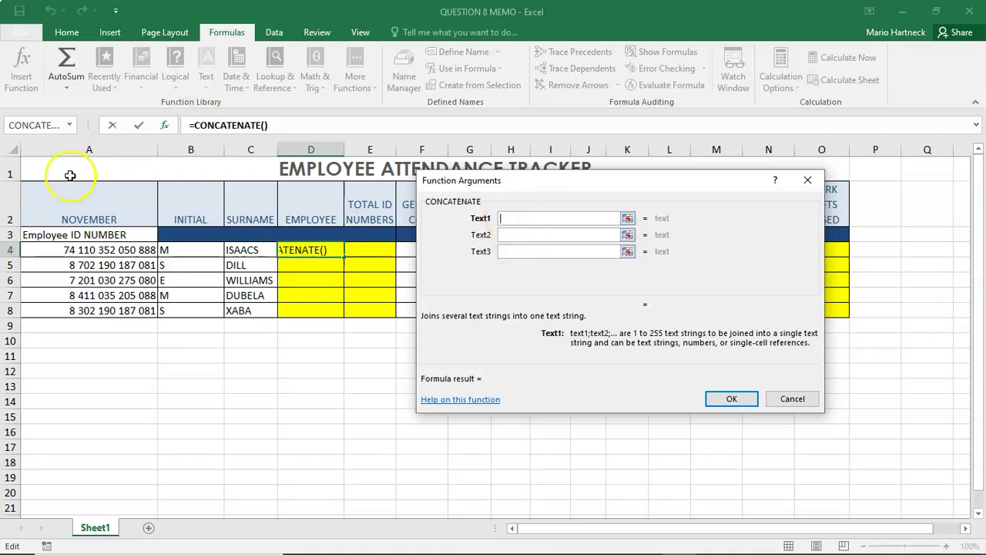
{"action": "left_click", "coordinate": [179, 248]}
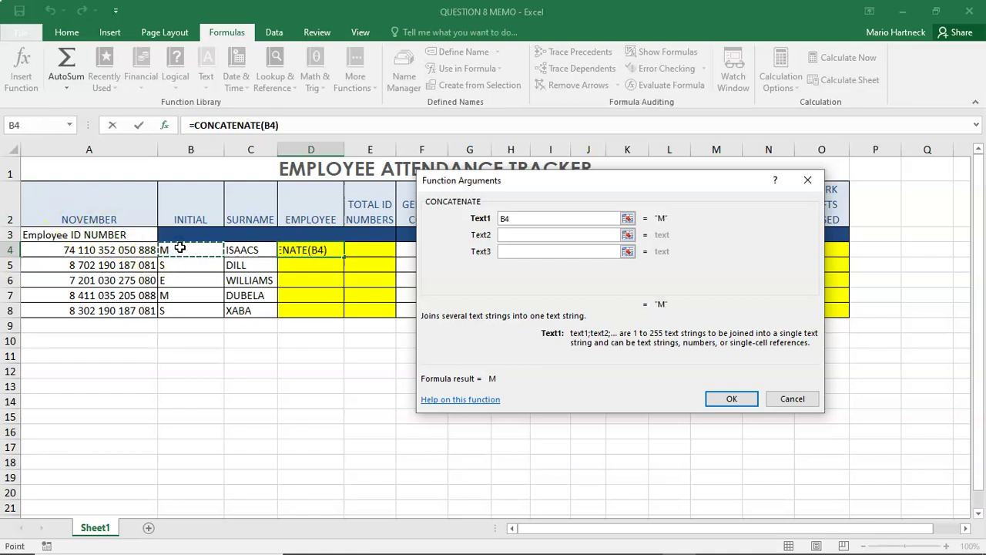
{"action": "left_click", "coordinate": [506, 235]}
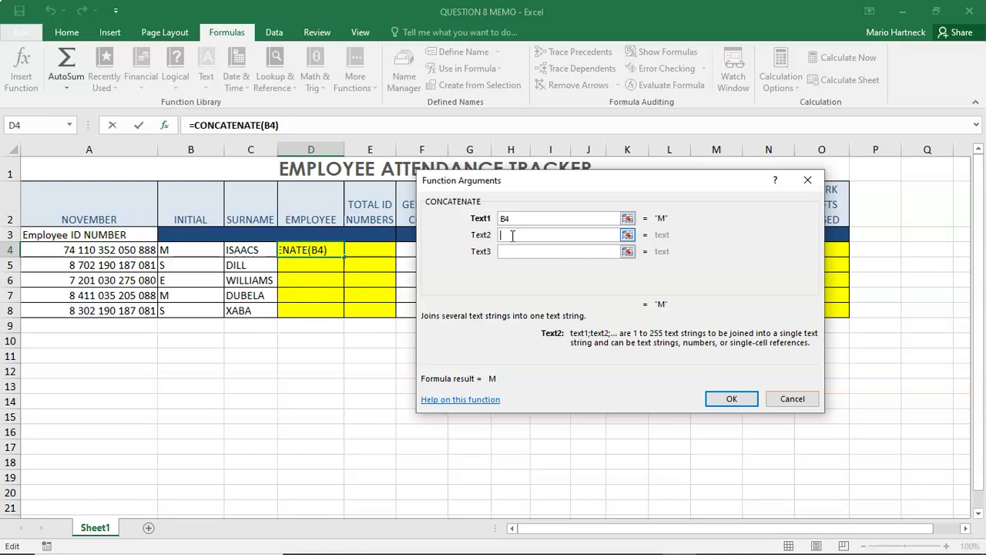
{"action": "type", "text": "\""}
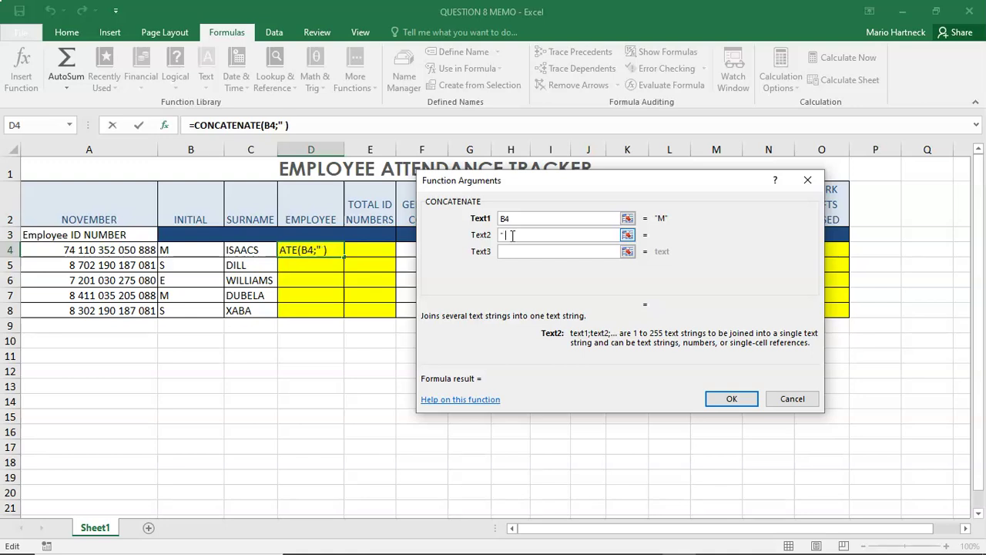
{"action": "type", "text": " \""}
{"action": "left_click", "coordinate": [504, 251]}
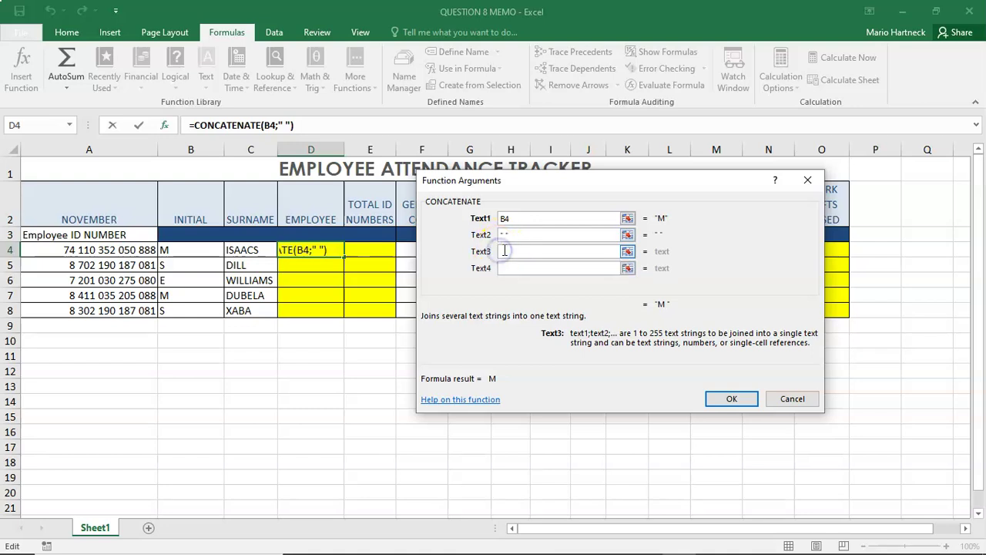
{"action": "left_click", "coordinate": [242, 248]}
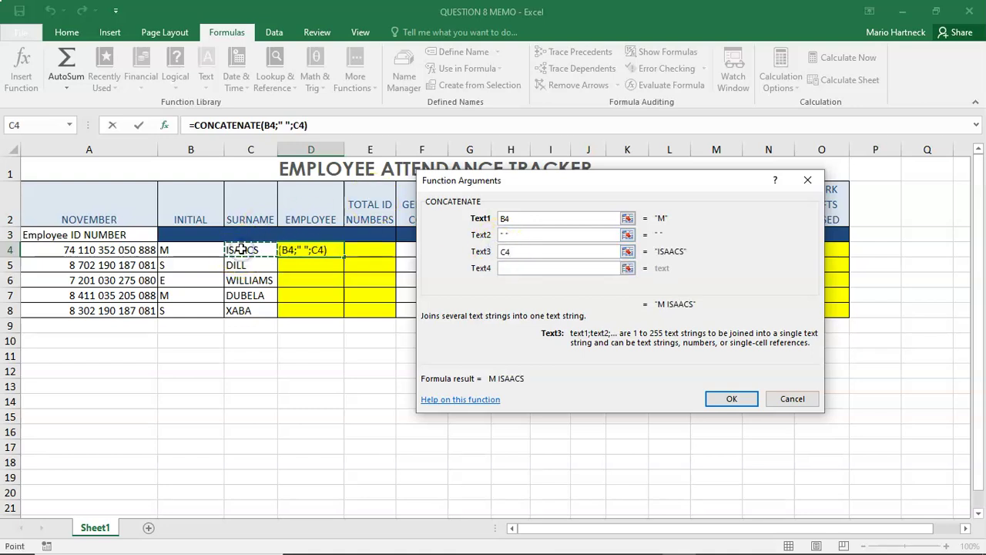
{"action": "left_click", "coordinate": [723, 400]}
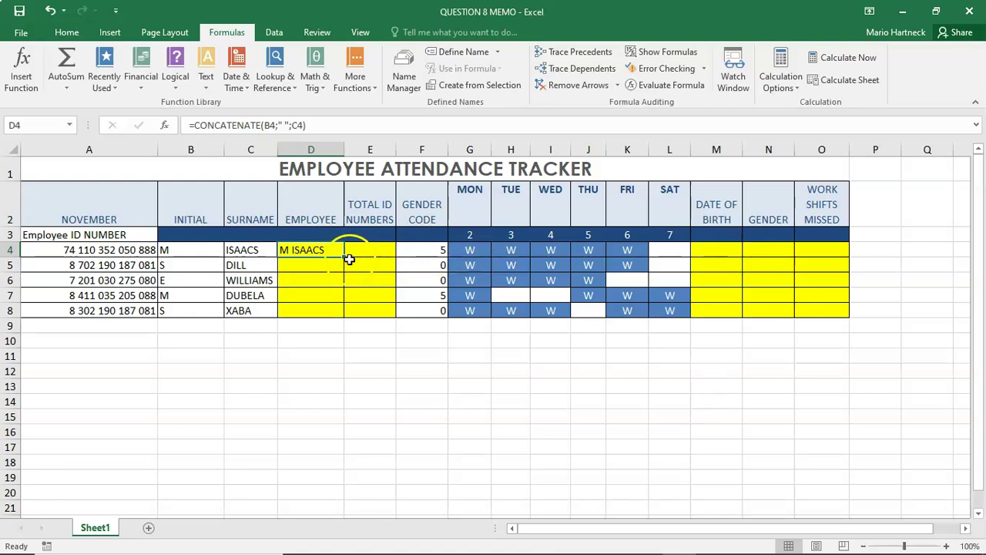
{"action": "left_click_drag", "start_coordinate": [344, 260], "coordinate": [346, 315]}
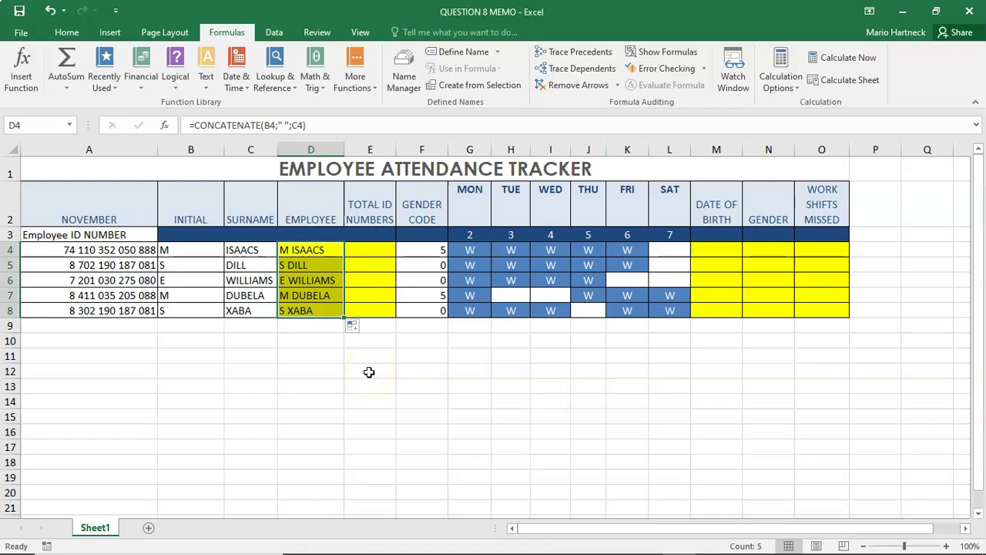
Step: Insert the LEN function in E4 with A4 as its text argument, and copy the formula down to E8
{"action": "left_click", "coordinate": [369, 251]}
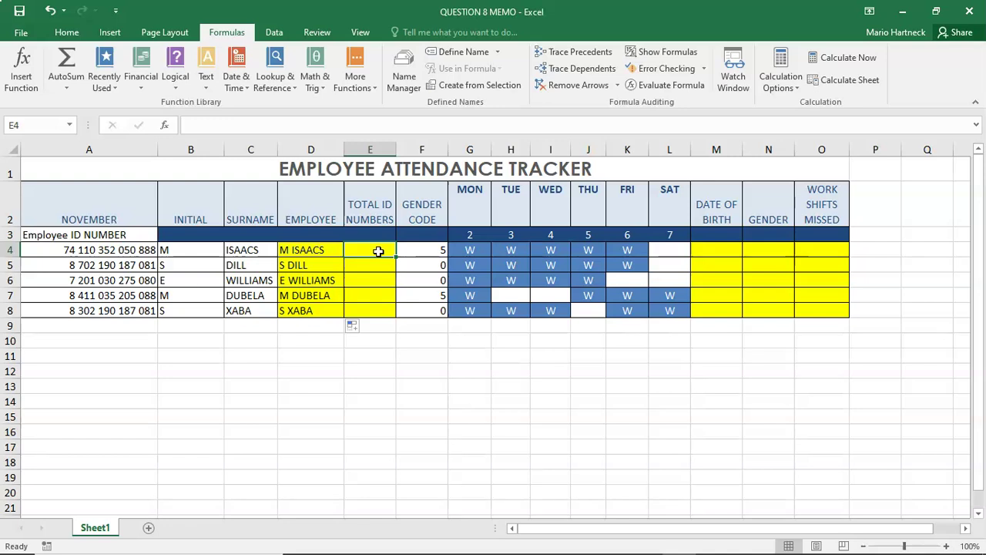
{"action": "left_click", "coordinate": [18, 82]}
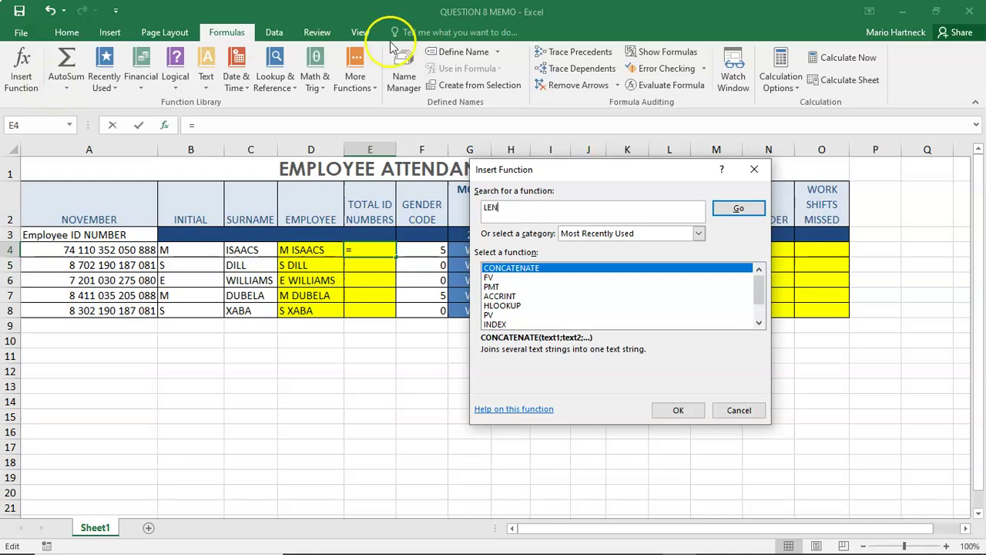
{"action": "left_click", "coordinate": [734, 208]}
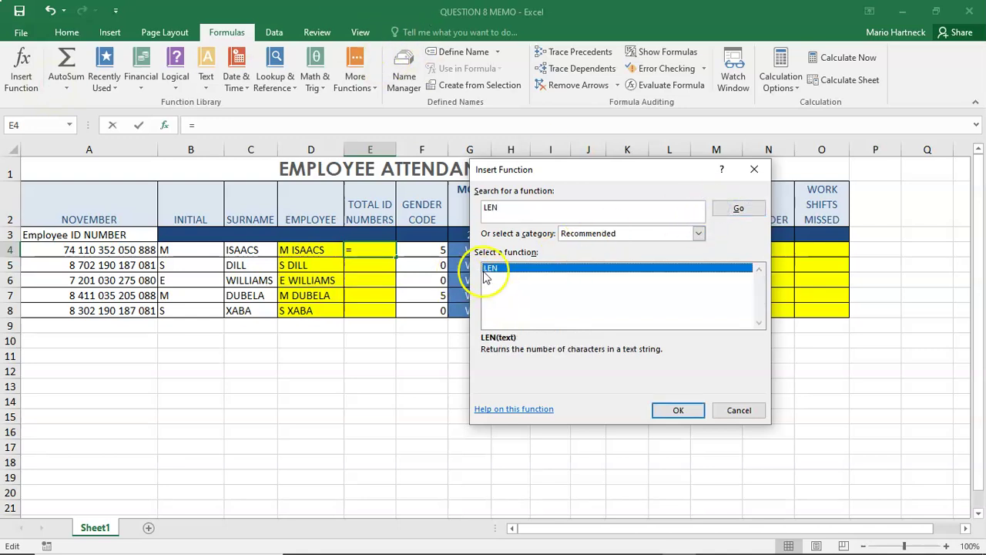
{"action": "left_click", "coordinate": [667, 409]}
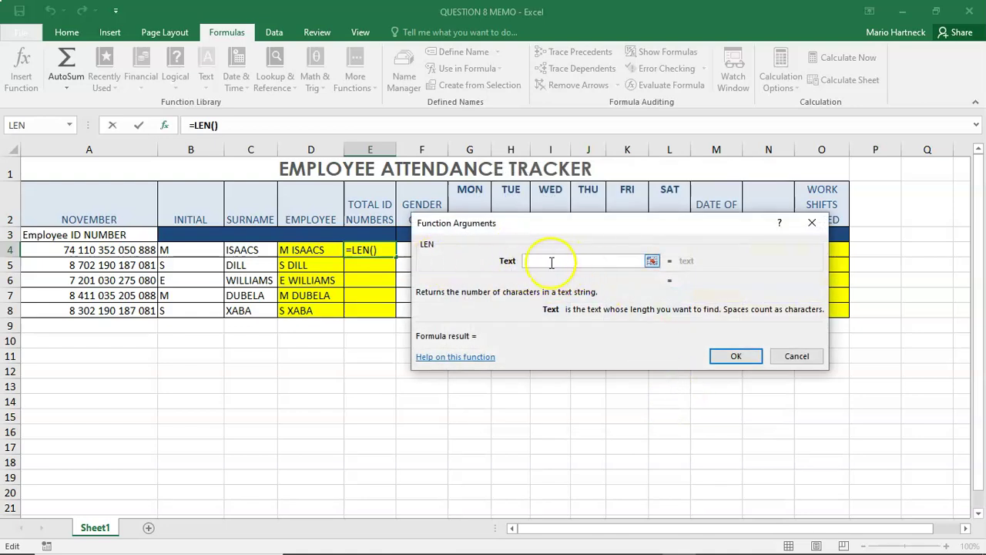
{"action": "left_click", "coordinate": [137, 254]}
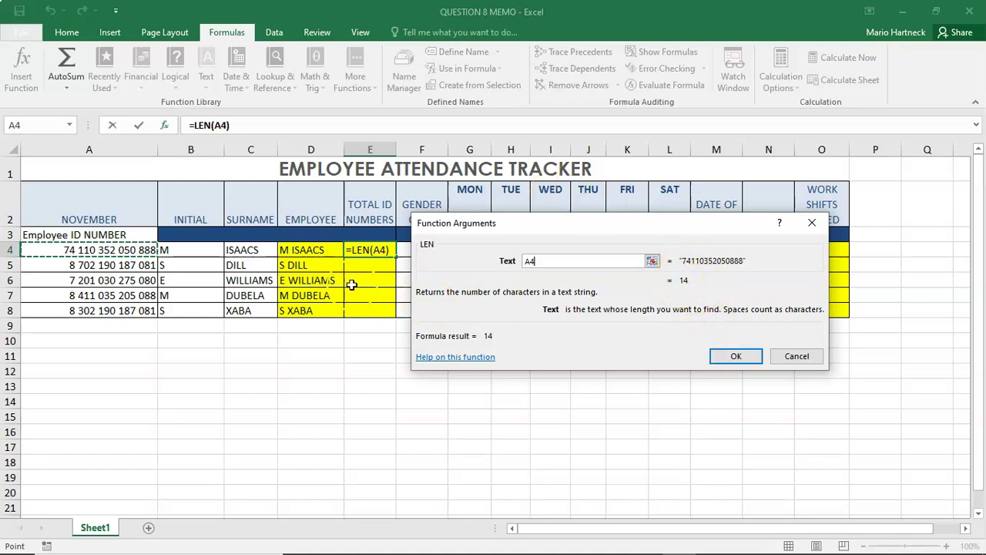
{"action": "left_click", "coordinate": [737, 357]}
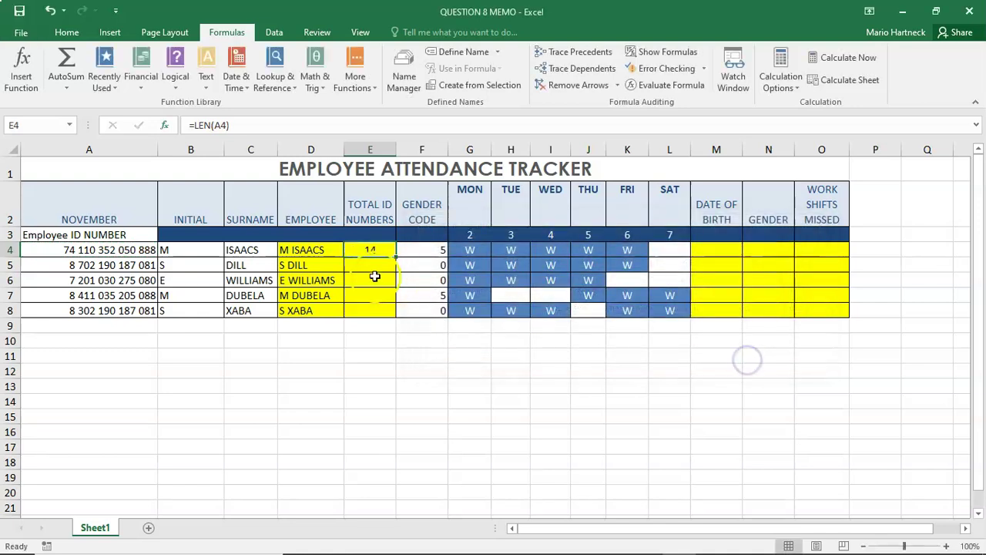
{"action": "left_click_drag", "start_coordinate": [396, 257], "coordinate": [387, 311]}
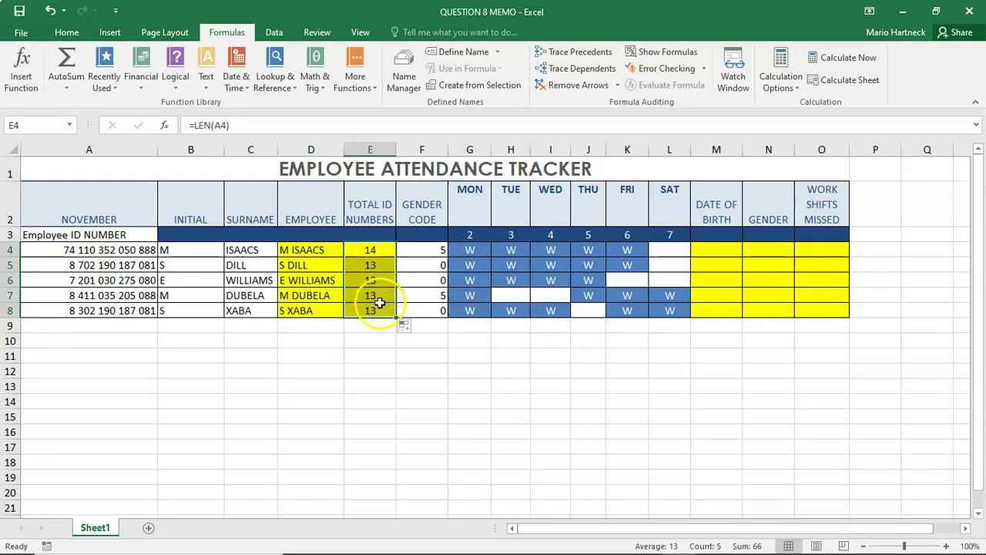
{"action": "left_click", "coordinate": [374, 252]}
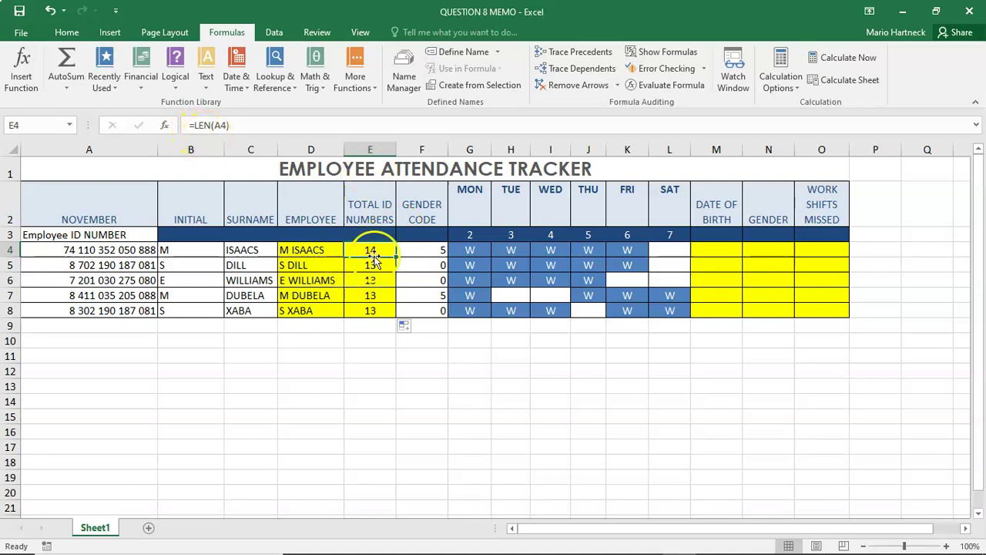
{"action": "left_click", "coordinate": [710, 251]}
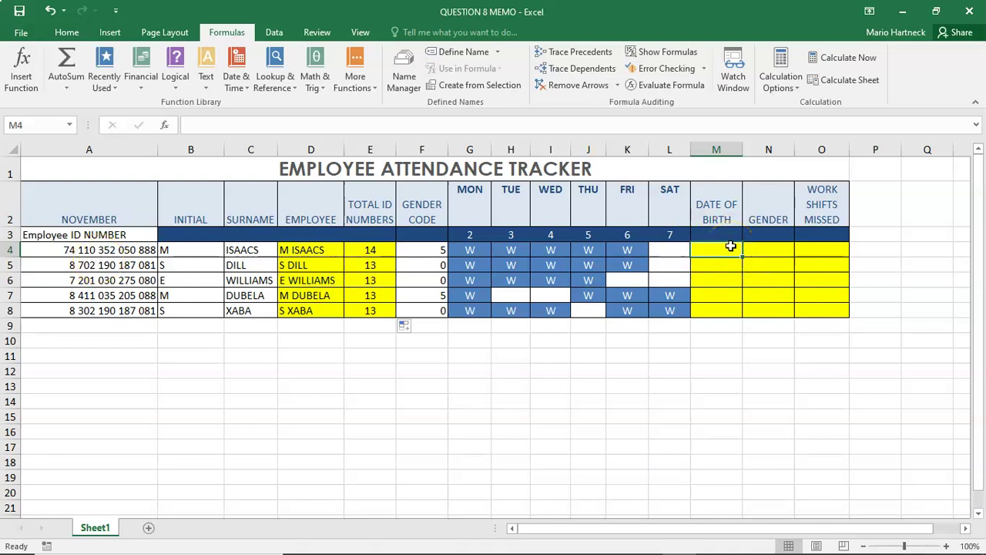
{"action": "left_click", "coordinate": [31, 71]}
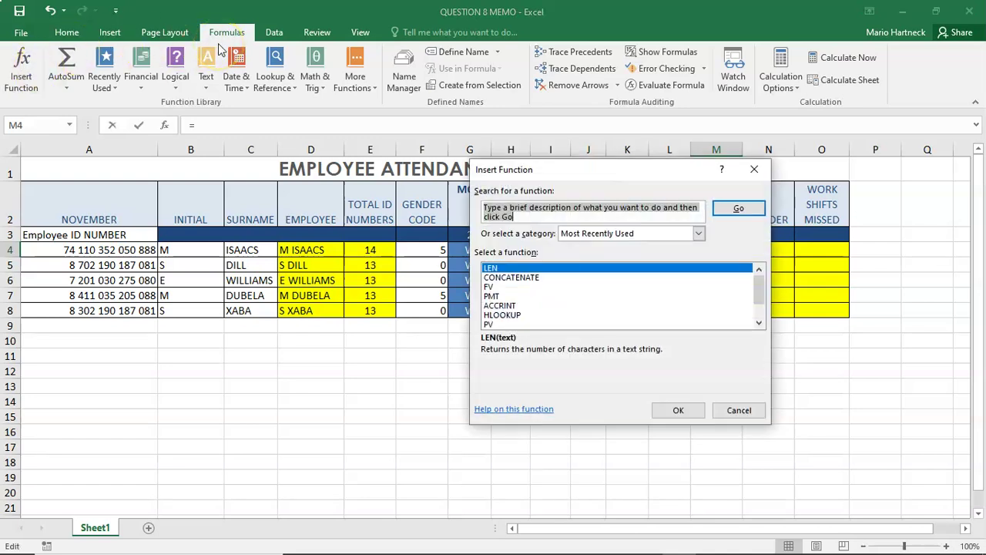
{"action": "key", "text": "BackSpace"}
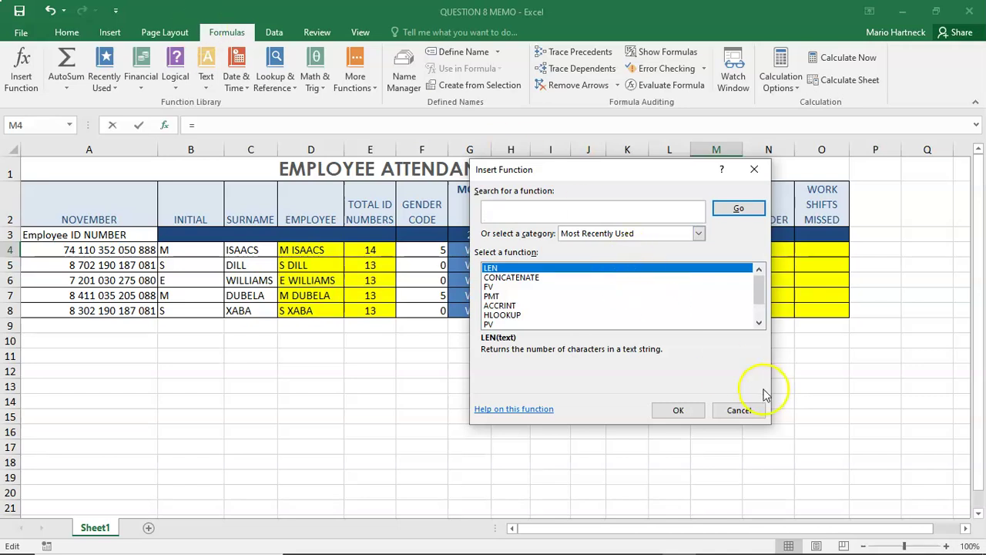
{"action": "left_click", "coordinate": [739, 409]}
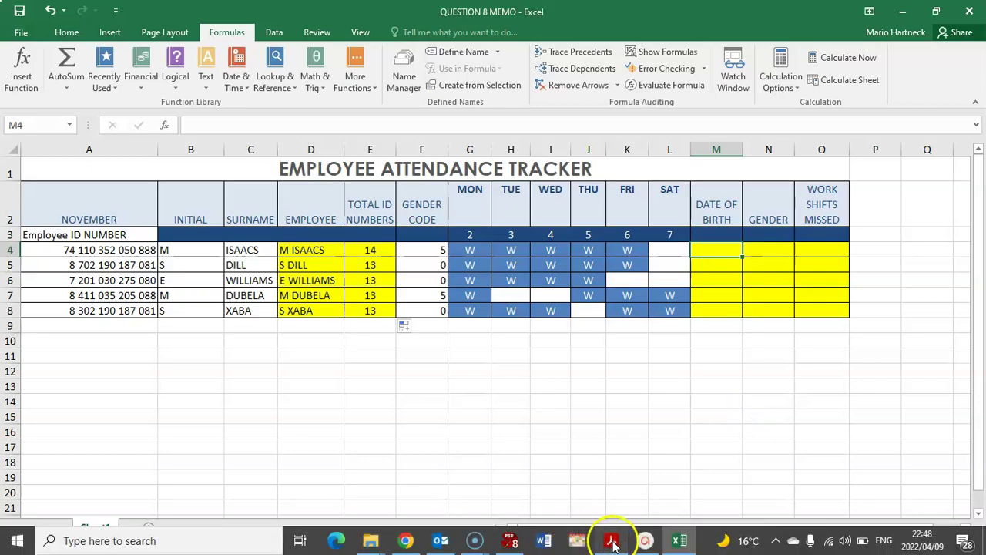
Step: Read instruction C about the first six ID digits in the Adobe Acrobat task PDF, and return to the Excel workbook
{"action": "left_click", "coordinate": [610, 539]}
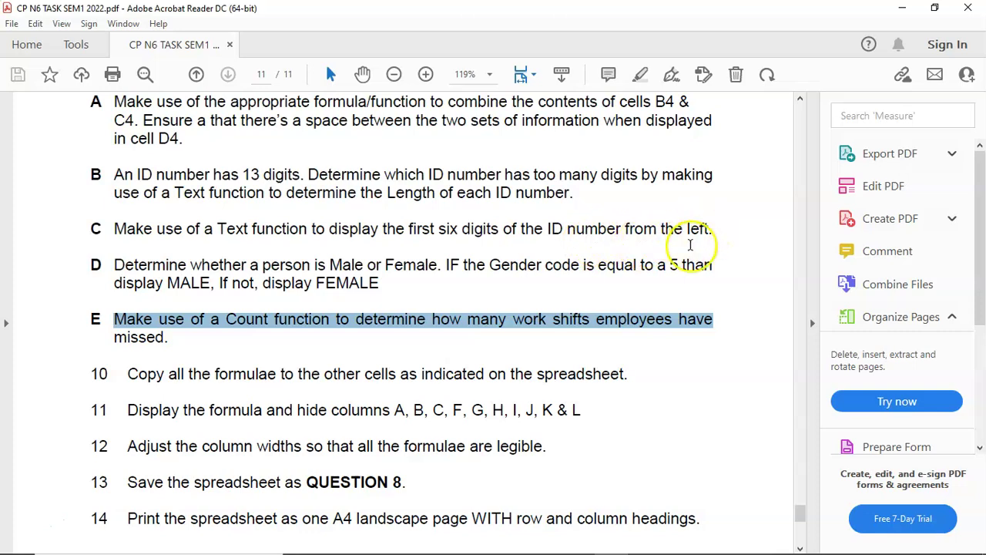
{"action": "left_click", "coordinate": [677, 540]}
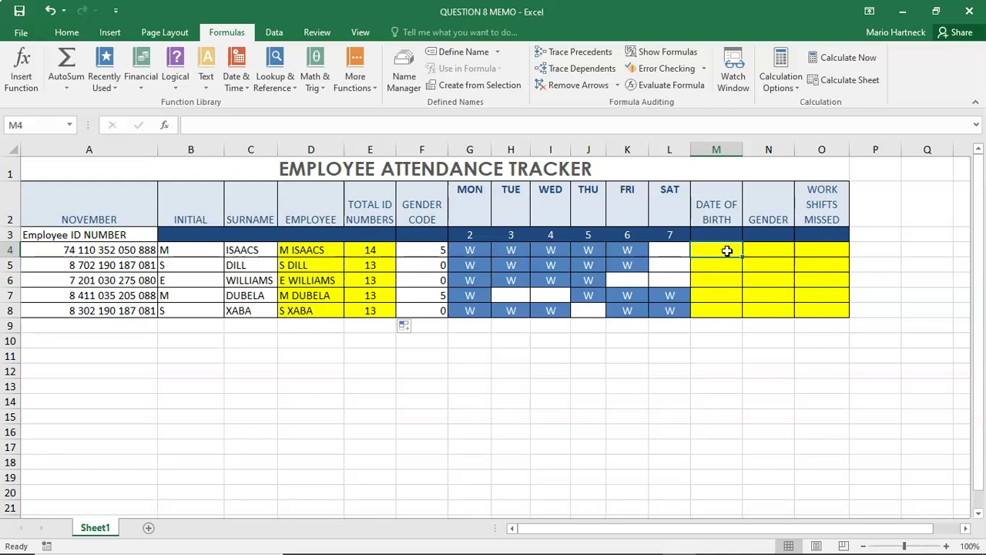
{"action": "type", "text": "="}
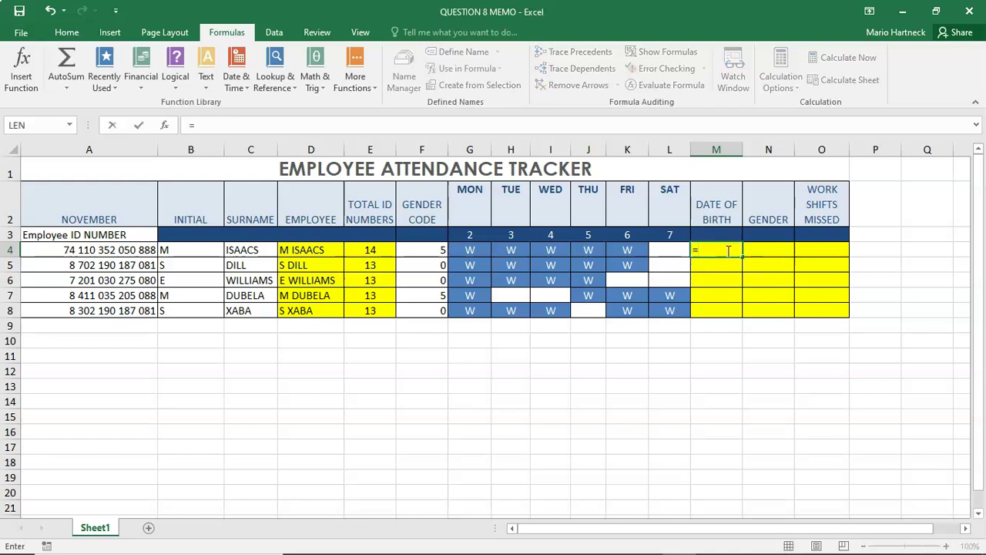
{"action": "type", "text": "LEFT"}
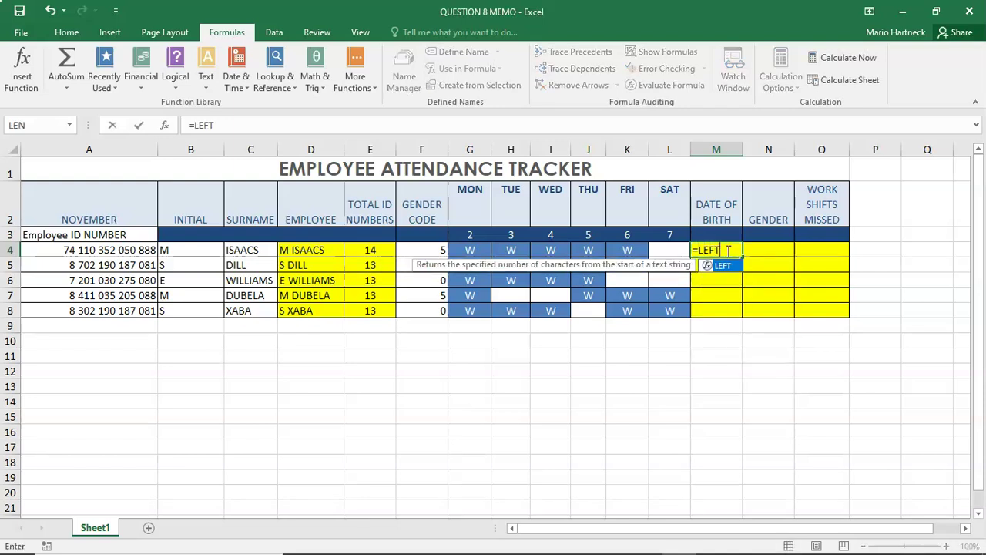
{"action": "type", "text": "("}
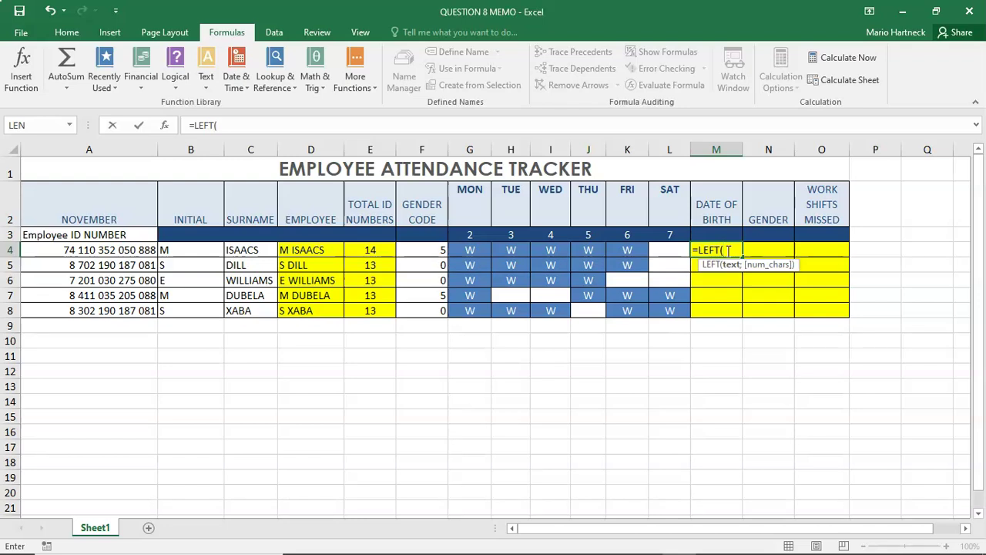
{"action": "left_click", "coordinate": [131, 248]}
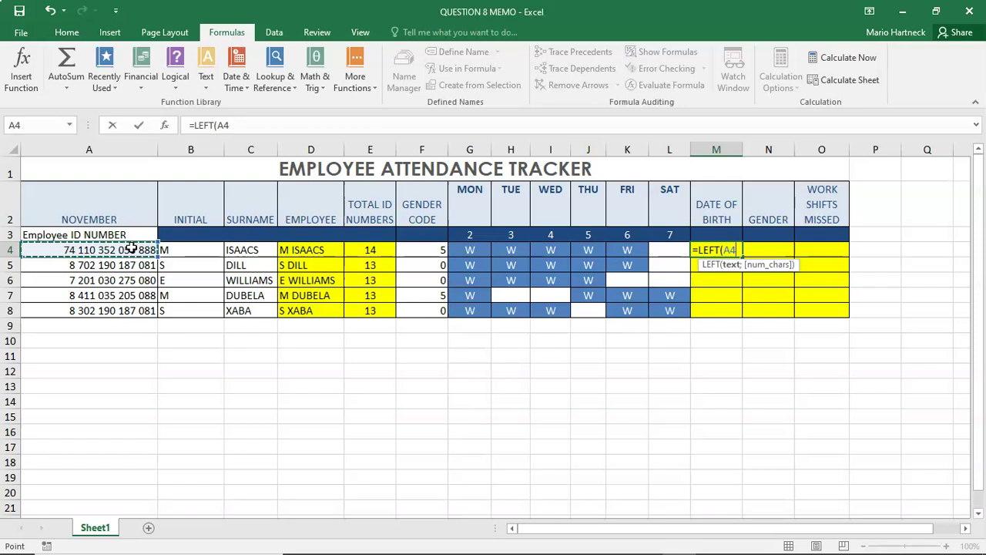
{"action": "key", "text": "BackSpace"}
{"action": "key", "text": "BackSpace"}
{"action": "key", "text": "BackSpace"}
{"action": "key", "text": "BackSpace"}
{"action": "key", "text": "BackSpace"}
{"action": "key", "text": "BackSpace"}
{"action": "key", "text": "BackSpace"}
{"action": "key", "text": "BackSpace"}
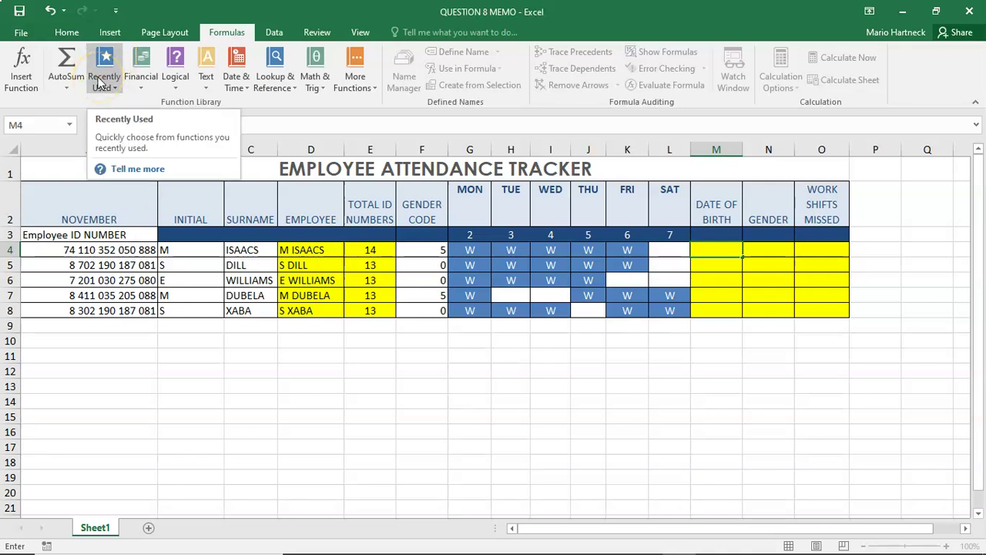
Step: Start inserting a function in date of birth cell M4 and search for LEFT
{"action": "left_click", "coordinate": [30, 77]}
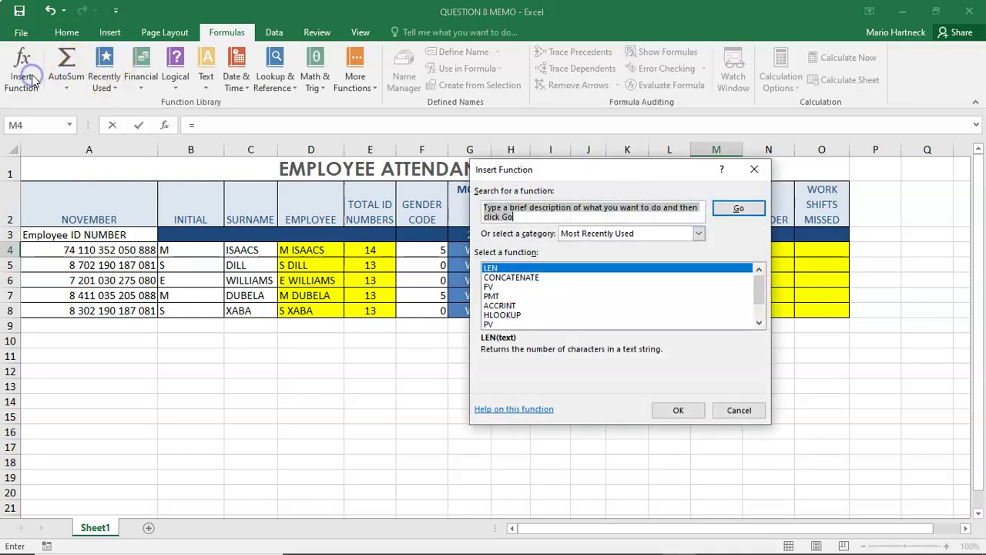
{"action": "type", "text": "LE"}
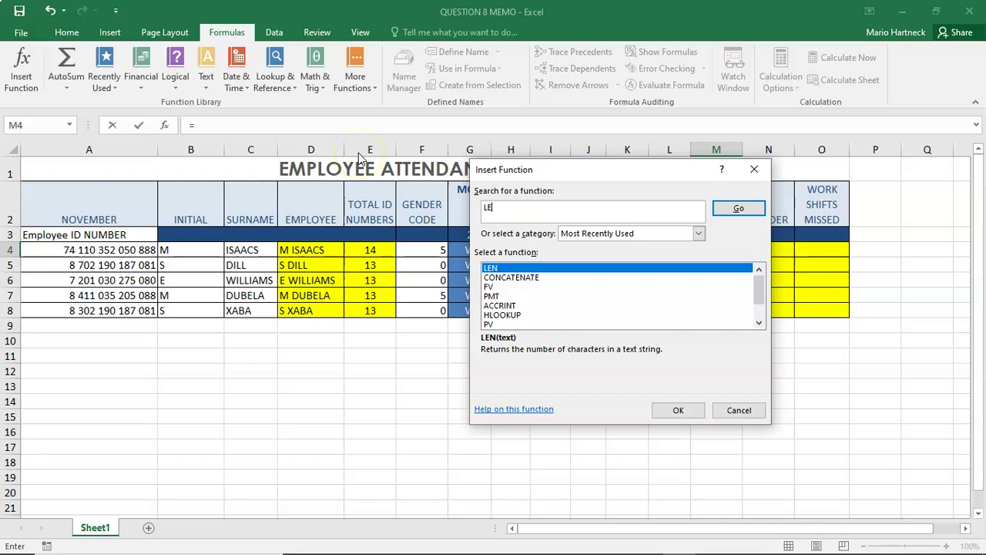
{"action": "type", "text": "FT"}
{"action": "key", "text": "Return"}
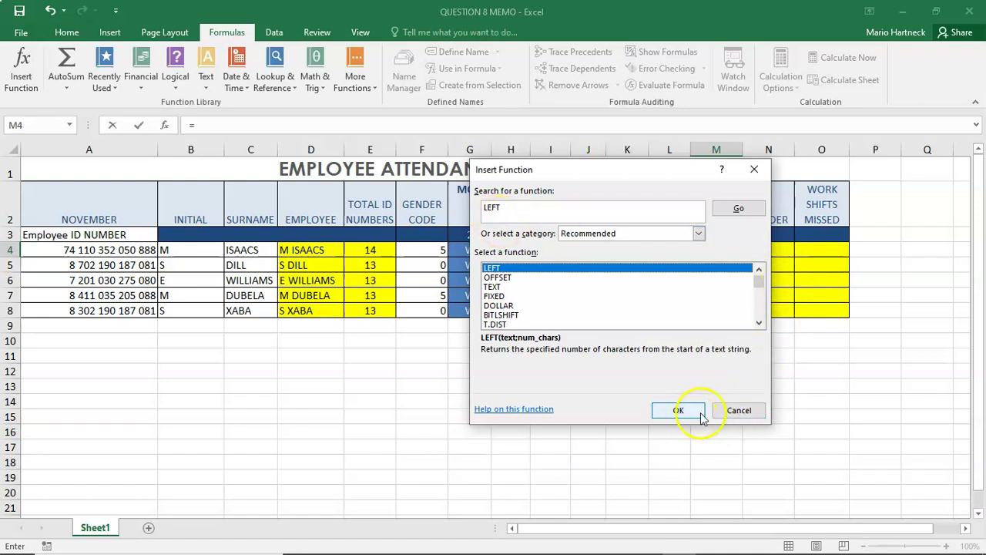
Step: Search the function list for TEXT and look through the suggested text functions, including MID, RIGHT and LEFT
{"action": "left_click", "coordinate": [518, 211]}
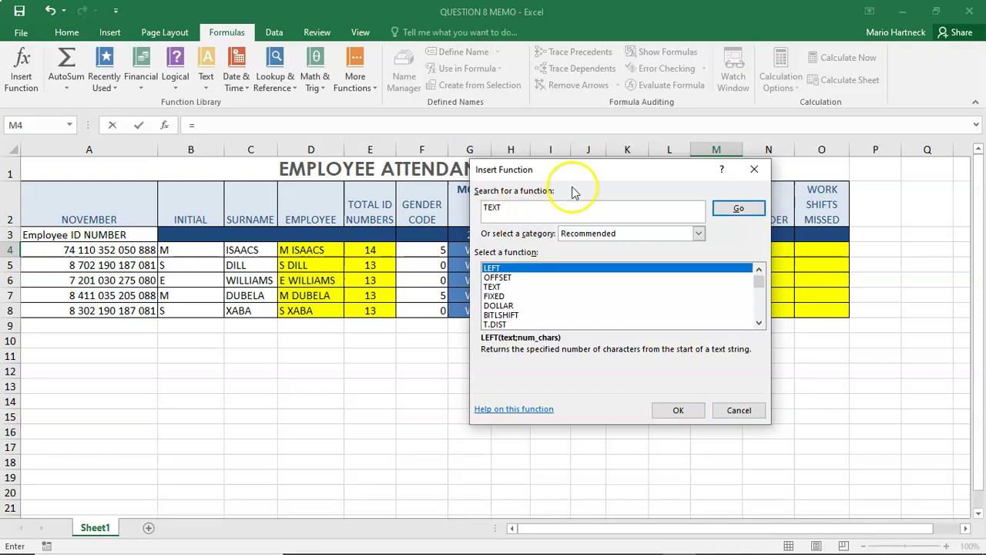
{"action": "left_click", "coordinate": [738, 208]}
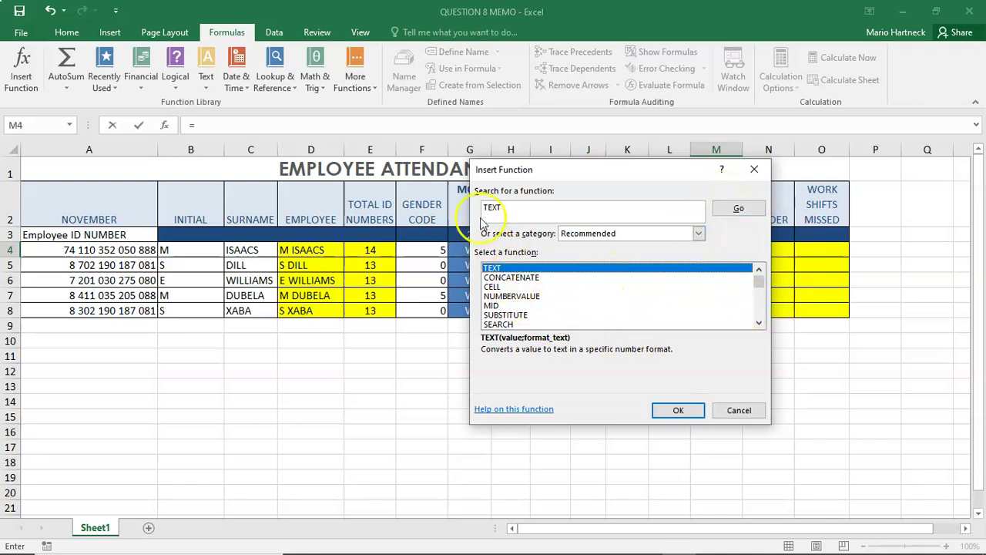
{"action": "left_click", "coordinate": [491, 306]}
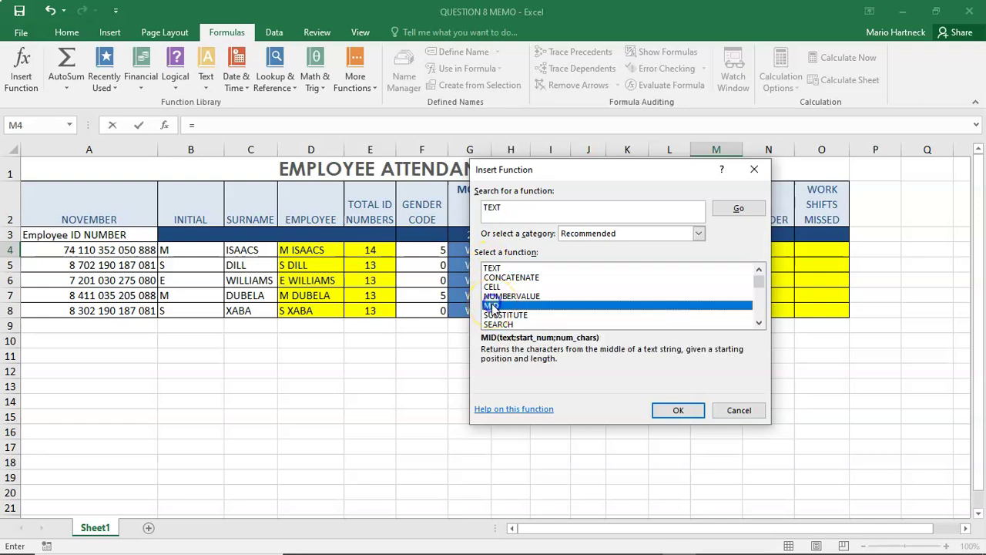
{"action": "left_click", "coordinate": [759, 322]}
{"action": "left_click", "coordinate": [760, 322]}
{"action": "left_click", "coordinate": [760, 322]}
{"action": "left_click", "coordinate": [759, 322]}
{"action": "left_click", "coordinate": [759, 322]}
{"action": "left_click", "coordinate": [759, 322]}
{"action": "left_click", "coordinate": [759, 322]}
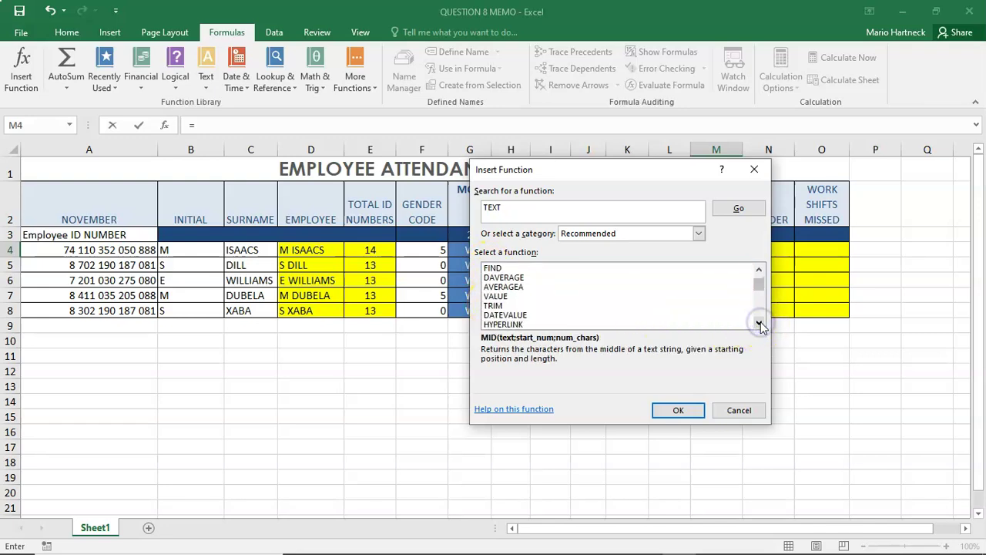
{"action": "left_click", "coordinate": [759, 322]}
{"action": "left_click", "coordinate": [759, 322]}
{"action": "left_click", "coordinate": [759, 322]}
{"action": "left_click", "coordinate": [760, 322]}
{"action": "left_click", "coordinate": [759, 322]}
{"action": "left_click", "coordinate": [759, 322]}
{"action": "left_click", "coordinate": [759, 322]}
{"action": "left_click", "coordinate": [531, 286]}
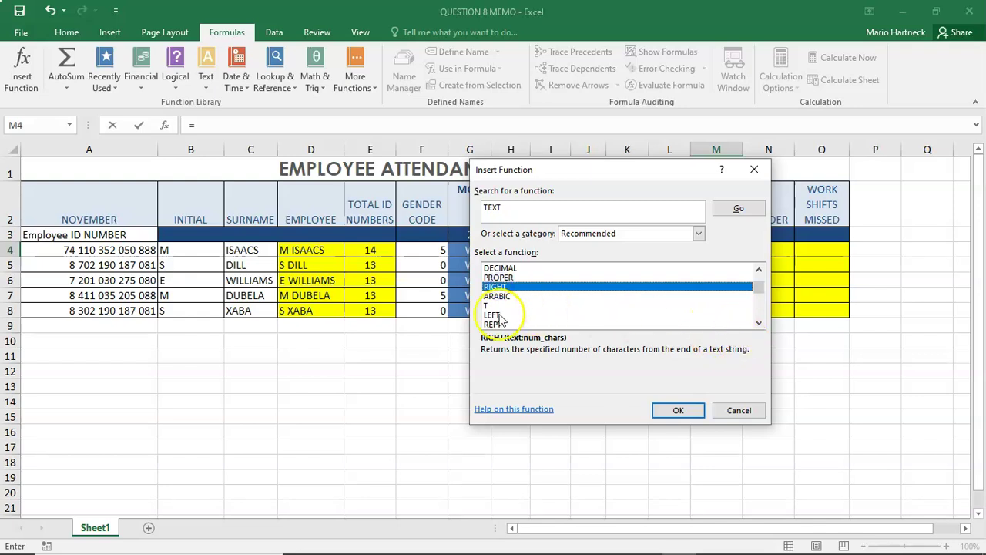
{"action": "left_click", "coordinate": [686, 314]}
{"action": "left_click_drag", "start_coordinate": [760, 286], "coordinate": [761, 267]}
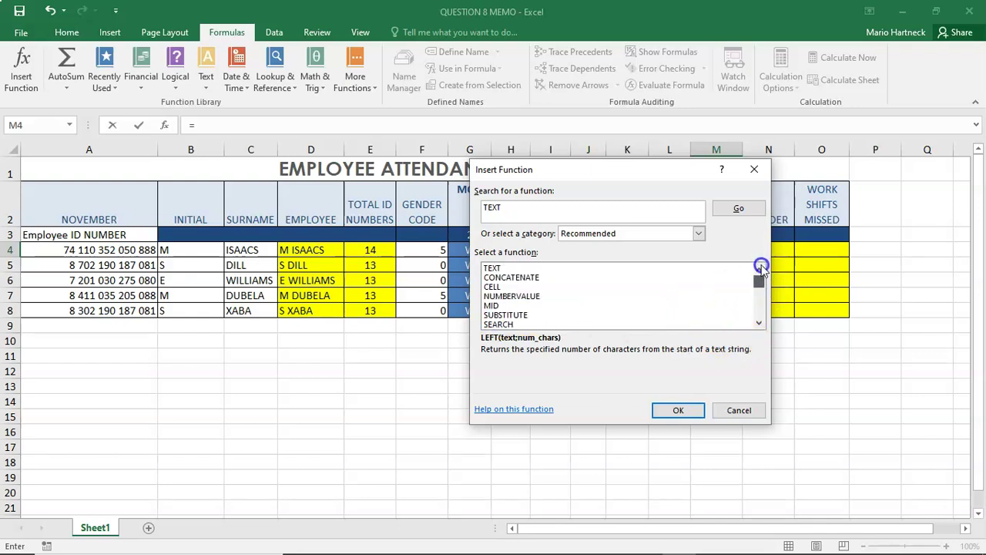
Step: Examine the descriptions of the suggested functions from TEXT and CONCATENATE through MID, SUBSTITUTE, FIND, TRIM and UPPER to RIGHT
{"action": "left_click", "coordinate": [520, 270]}
{"action": "key", "text": "Down"}
{"action": "key", "text": "Down"}
{"action": "key", "text": "Down"}
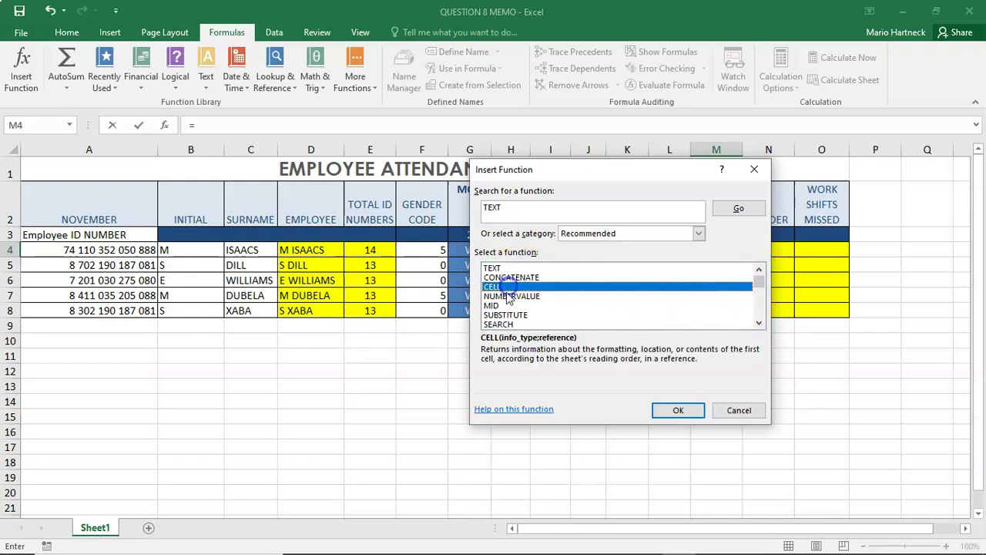
{"action": "left_click", "coordinate": [505, 278]}
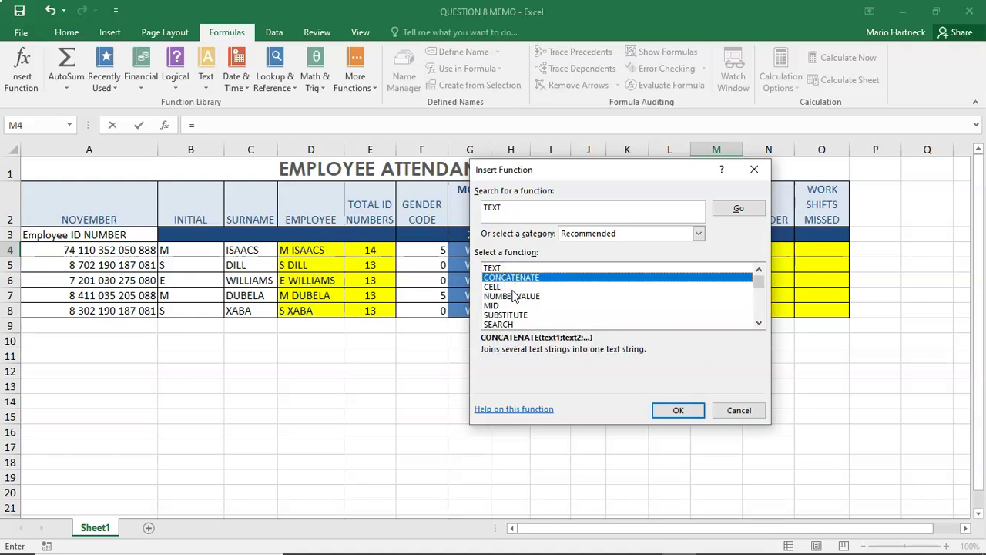
{"action": "left_click", "coordinate": [511, 297]}
{"action": "left_click", "coordinate": [510, 306]}
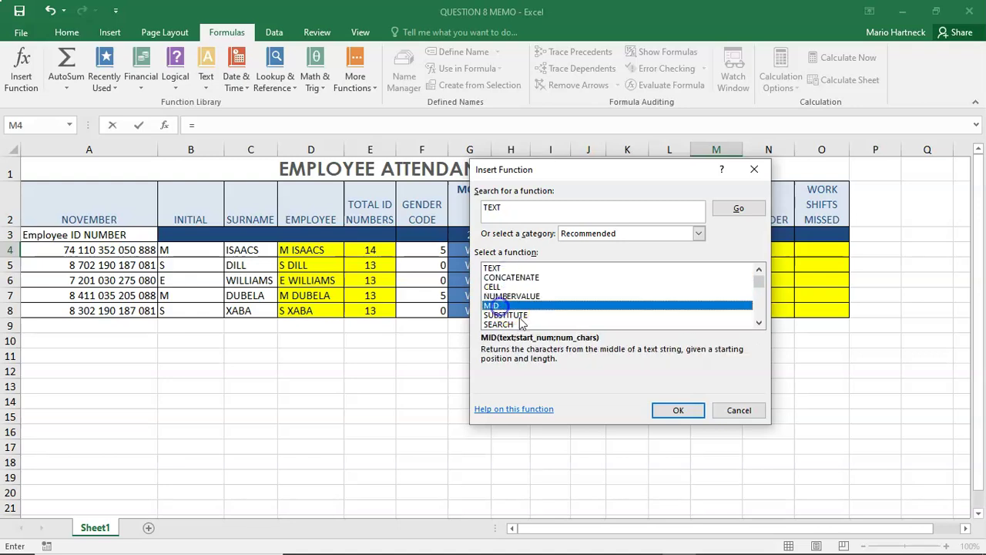
{"action": "left_click", "coordinate": [759, 324]}
{"action": "double_click", "coordinate": [759, 323]}
{"action": "left_click", "coordinate": [489, 286]}
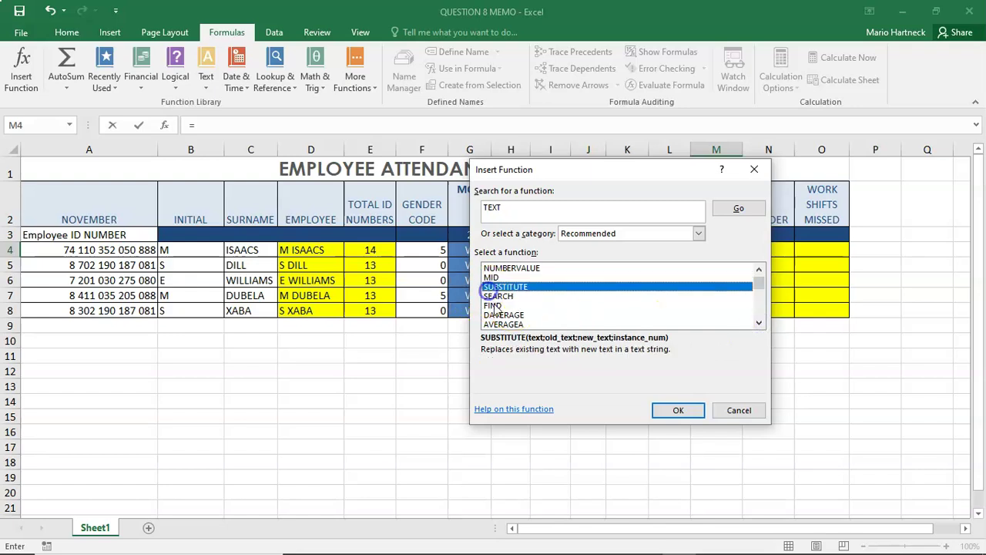
{"action": "left_click", "coordinate": [493, 305]}
{"action": "double_click", "coordinate": [759, 324]}
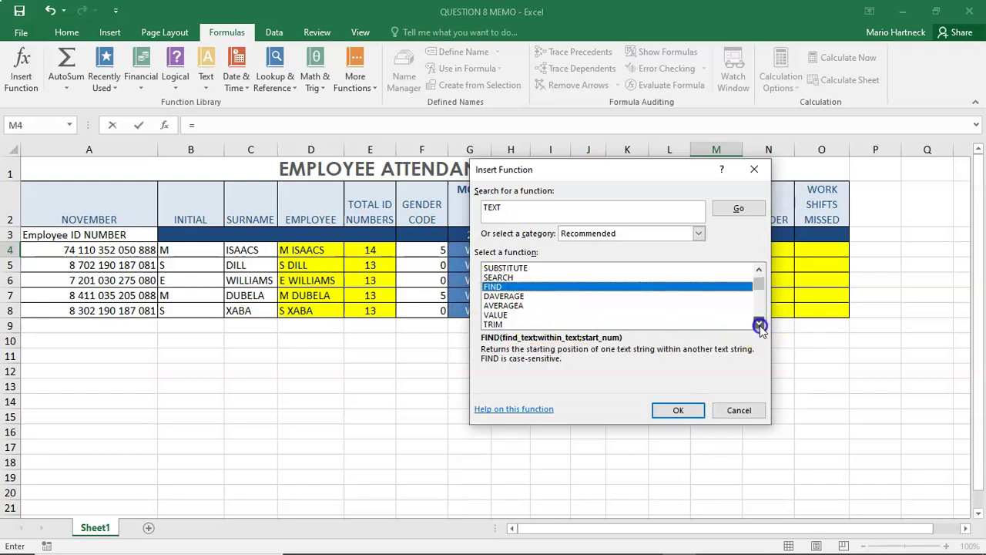
{"action": "double_click", "coordinate": [759, 323]}
{"action": "left_click", "coordinate": [497, 296]}
{"action": "left_click", "coordinate": [497, 305]}
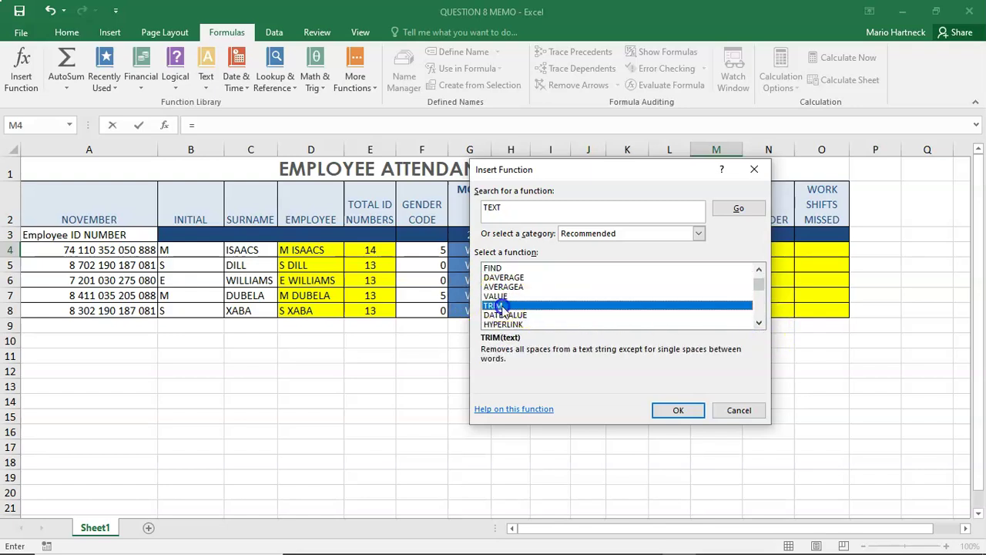
{"action": "left_click", "coordinate": [759, 324]}
{"action": "double_click", "coordinate": [759, 323]}
{"action": "double_click", "coordinate": [759, 323]}
{"action": "left_click", "coordinate": [505, 287]}
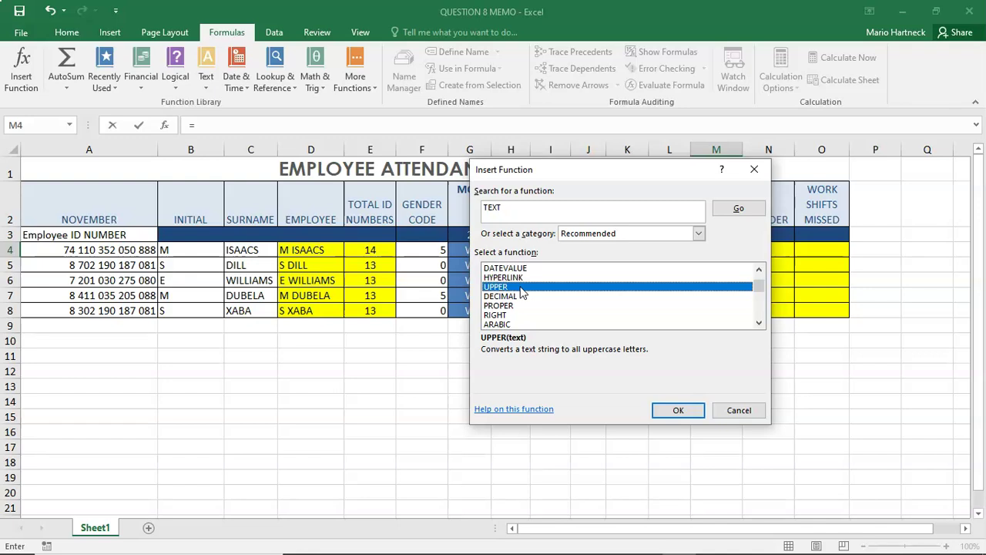
{"action": "left_click", "coordinate": [495, 314]}
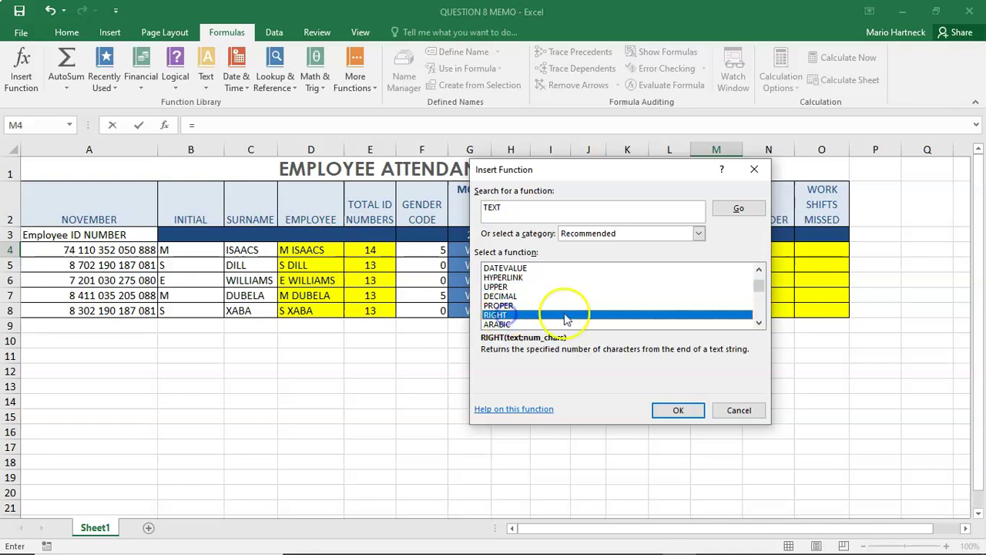
Step: Examine the descriptions of the REPT, LEN and LOOKUP functions further along the suggestions, and return to the start of the list
{"action": "left_click", "coordinate": [759, 323]}
{"action": "double_click", "coordinate": [759, 323]}
{"action": "left_click", "coordinate": [759, 323]}
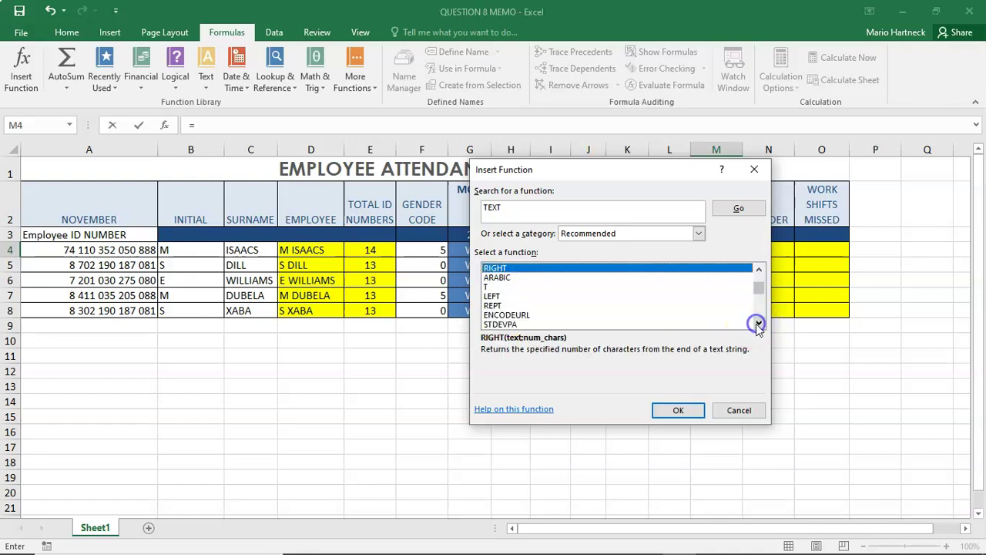
{"action": "left_click", "coordinate": [492, 290]}
{"action": "left_click", "coordinate": [497, 306]}
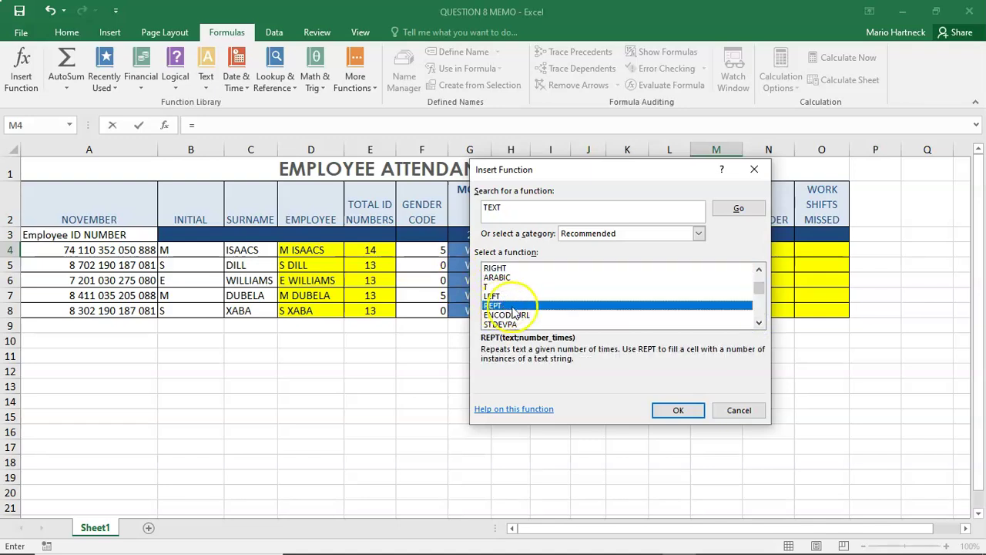
{"action": "left_click", "coordinate": [759, 323]}
{"action": "triple_click", "coordinate": [759, 323]}
{"action": "left_click", "coordinate": [759, 323]}
{"action": "double_click", "coordinate": [758, 324]}
{"action": "left_click", "coordinate": [502, 287]}
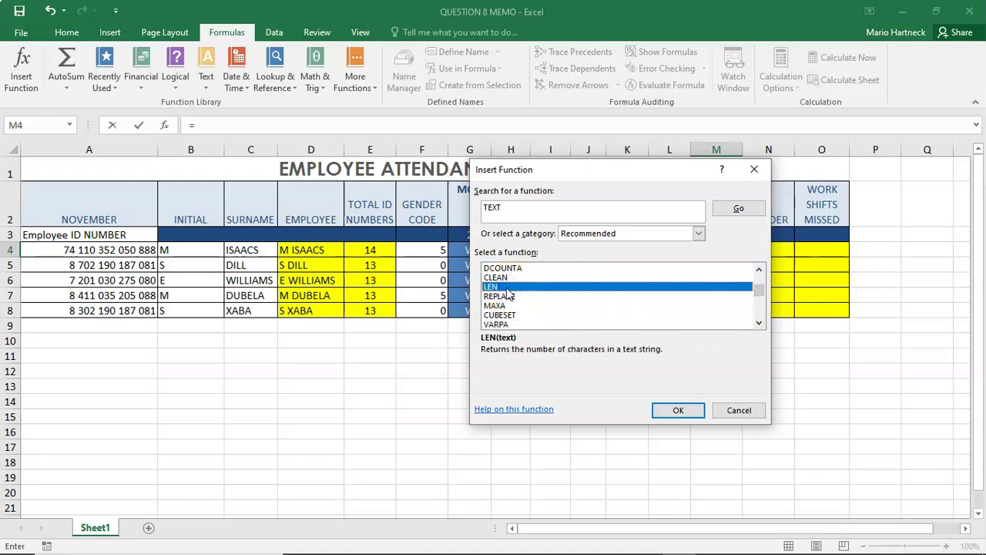
{"action": "double_click", "coordinate": [759, 324]}
{"action": "double_click", "coordinate": [759, 324]}
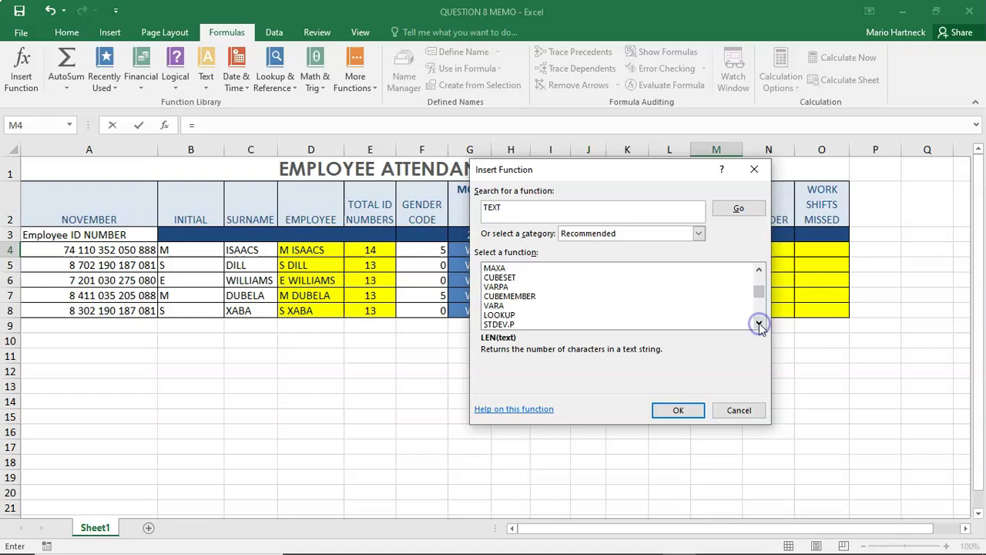
{"action": "left_click", "coordinate": [523, 315]}
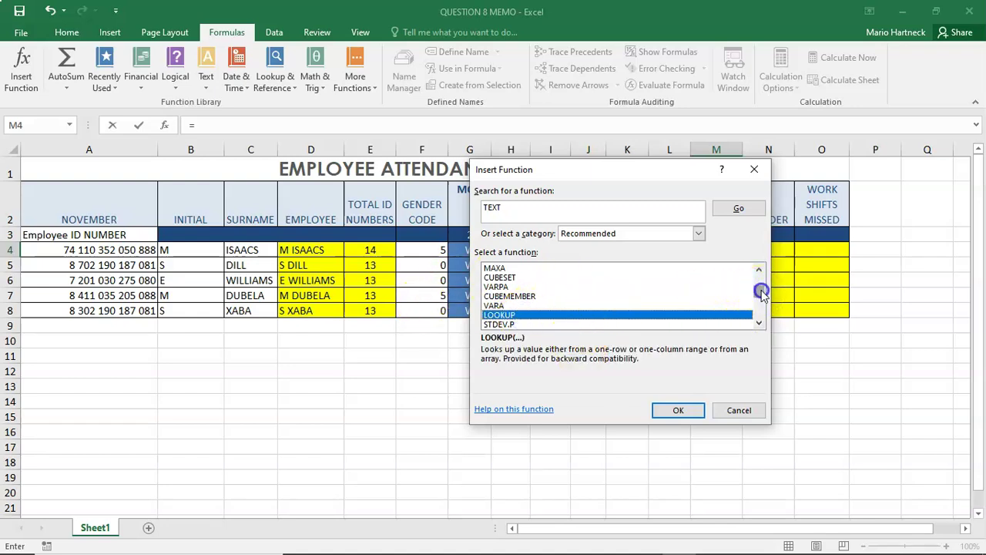
{"action": "left_click_drag", "start_coordinate": [761, 293], "coordinate": [761, 281]}
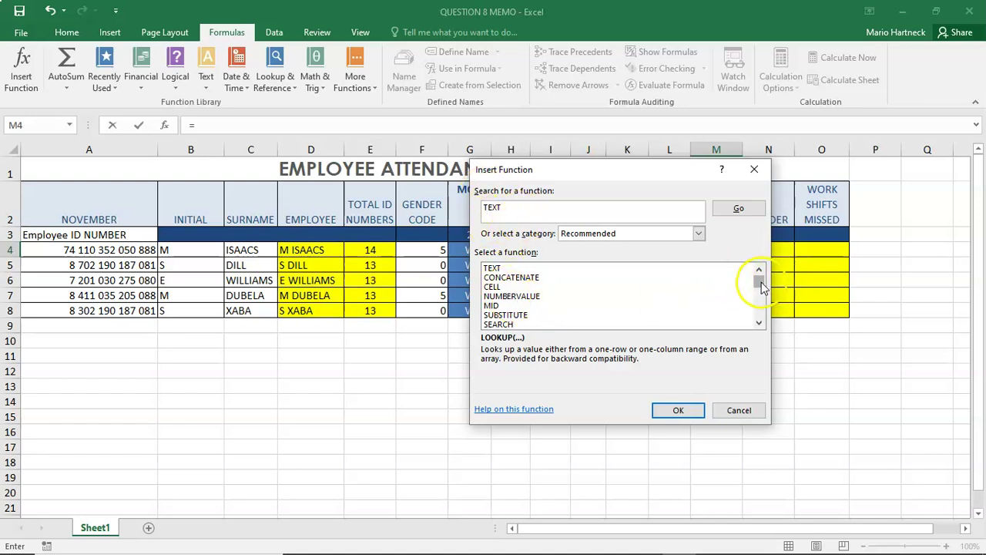
{"action": "mouse_move", "coordinate": [760, 281]}
{"action": "left_mouse_down"}
{"action": "mouse_move", "coordinate": [760, 310]}
{"action": "mouse_move", "coordinate": [755, 275]}
{"action": "left_mouse_up"}
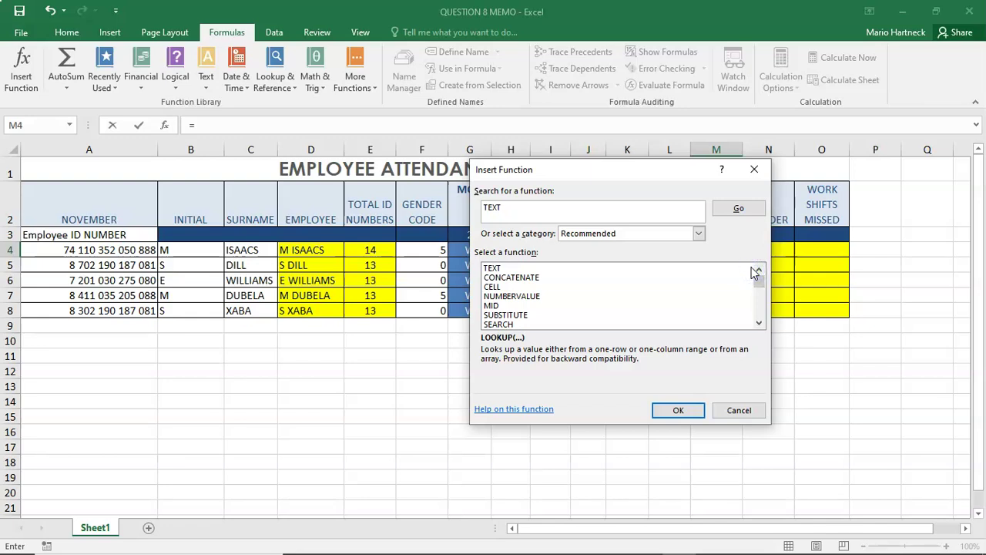
{"action": "left_click", "coordinate": [760, 323]}
Step: Search the function list for LEFT and insert that function into date of birth cell M4
{"action": "left_click", "coordinate": [509, 209]}
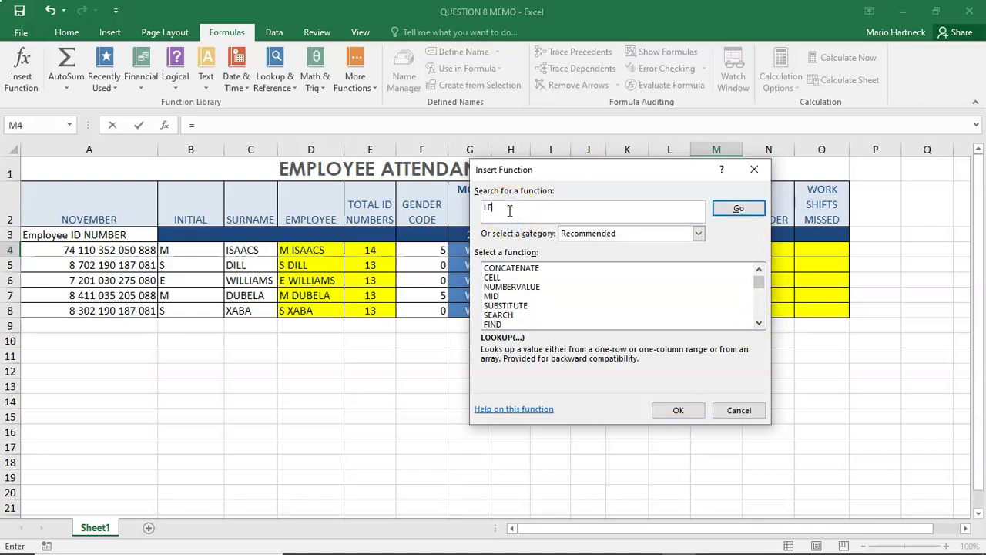
{"action": "type", "text": "LEFT"}
{"action": "key", "text": "Return"}
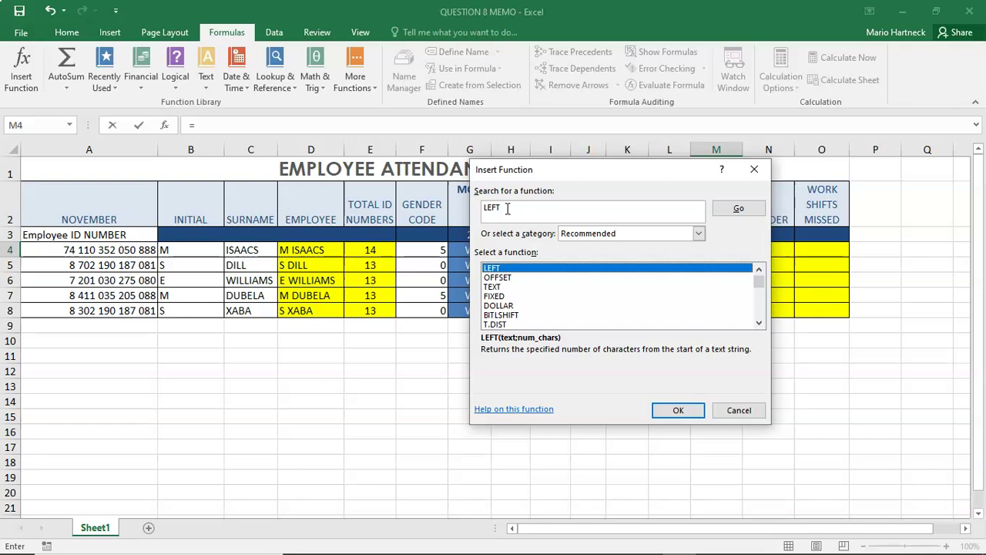
{"action": "left_click", "coordinate": [672, 420]}
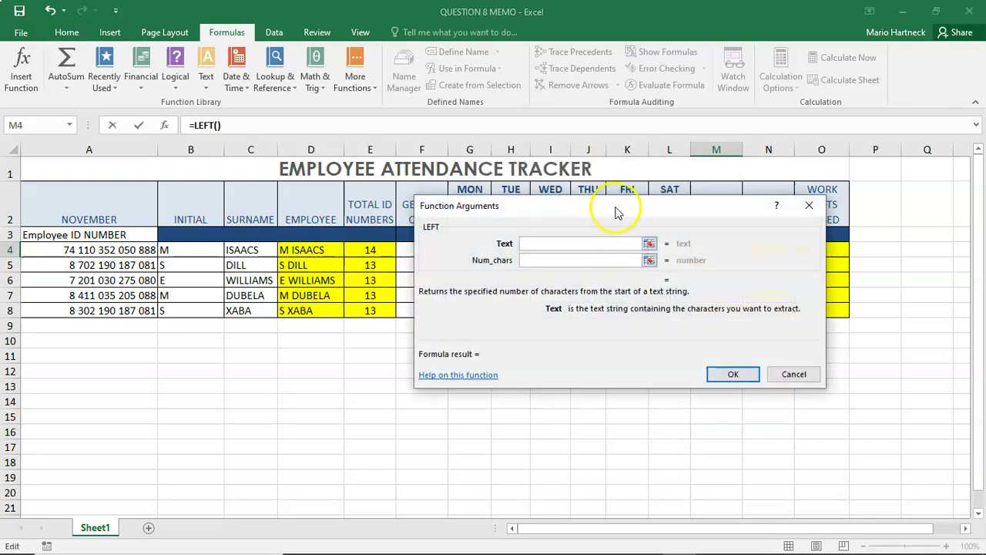
Step: Set LEFT to extract 6 characters from the ID number in A4, and fill the formula down to M8
{"action": "left_click_drag", "start_coordinate": [608, 202], "coordinate": [709, 89]}
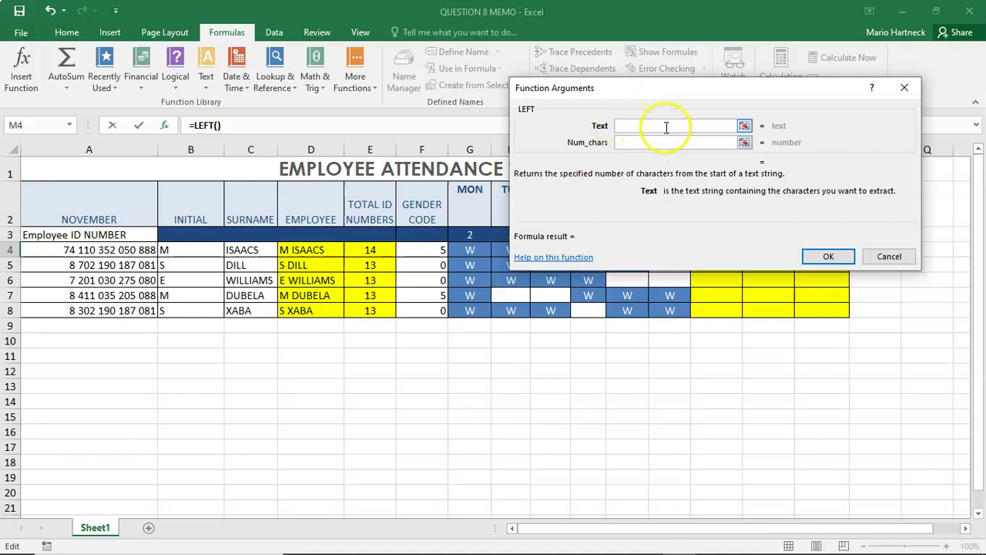
{"action": "left_click", "coordinate": [129, 250]}
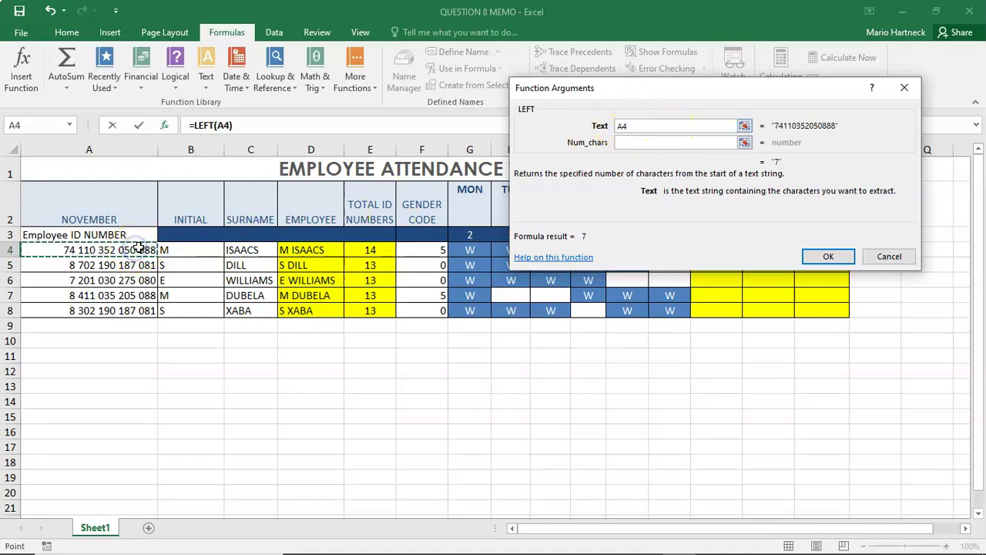
{"action": "left_click", "coordinate": [639, 143]}
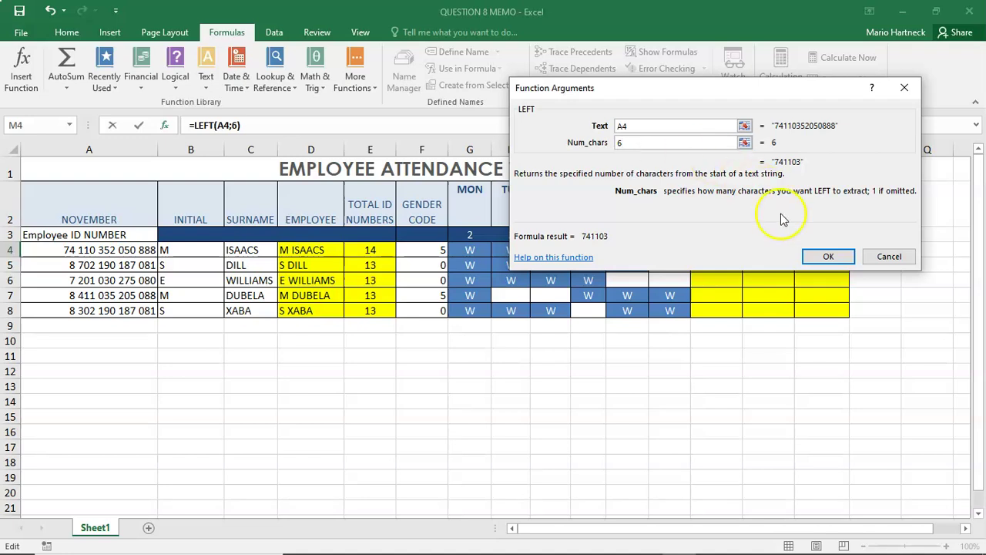
{"action": "left_click", "coordinate": [818, 257]}
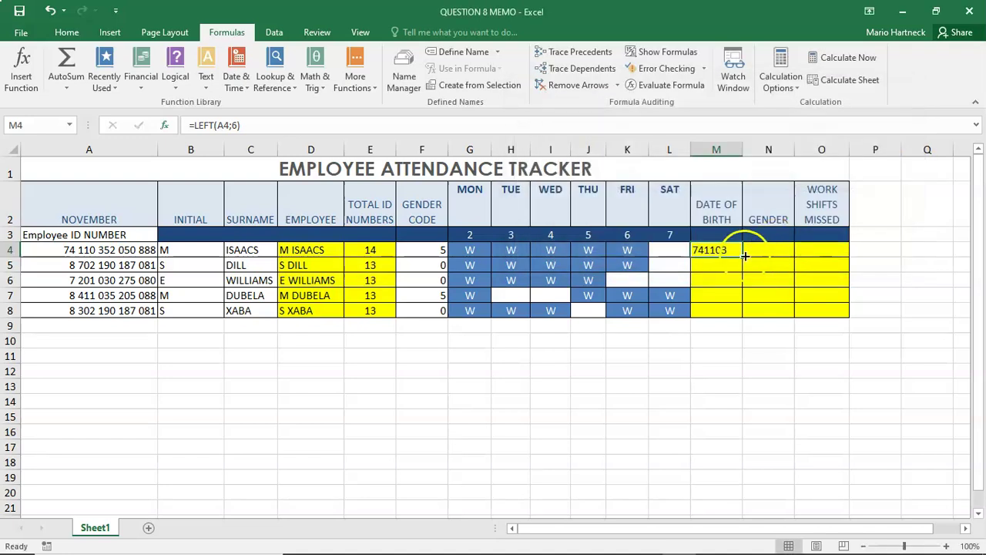
{"action": "left_click_drag", "start_coordinate": [744, 256], "coordinate": [735, 316]}
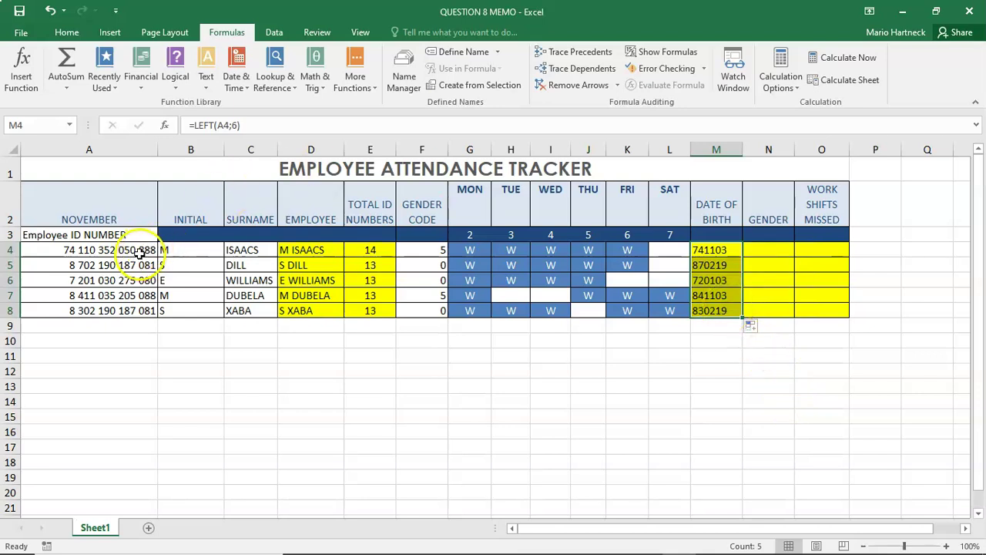
Step: Clear the LEFT formulas from date of birth cells M4 to M8
{"action": "double_click", "coordinate": [720, 251]}
{"action": "key", "text": "BackSpace"}
{"action": "key", "text": "Return"}
{"action": "left_click", "coordinate": [704, 255]}
{"action": "left_click_drag", "start_coordinate": [742, 257], "coordinate": [756, 345]}
{"action": "left_click", "coordinate": [718, 250]}
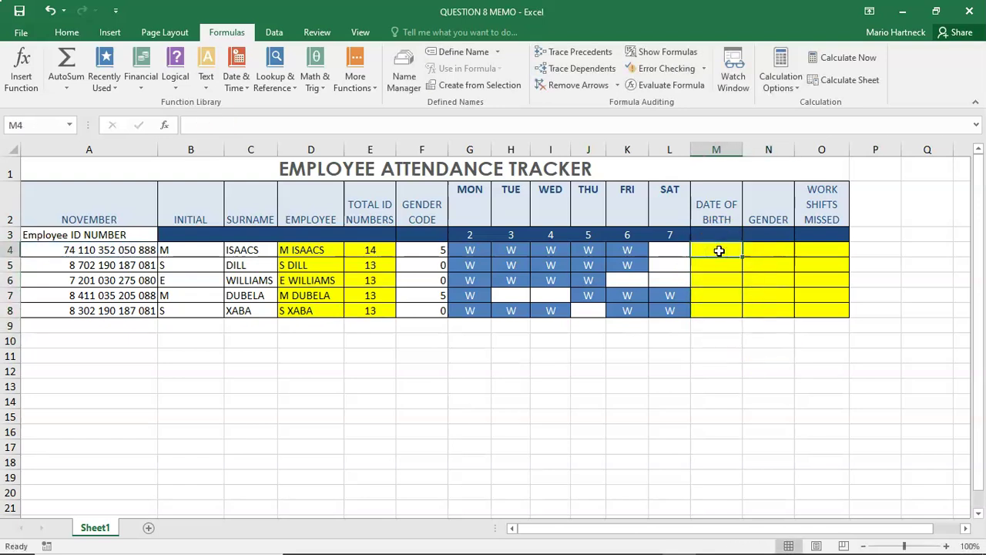
Step: Try a RIGHT formula in M4 extracting 6 characters from the ID number in A4, and clear the cell
{"action": "left_click", "coordinate": [21, 66]}
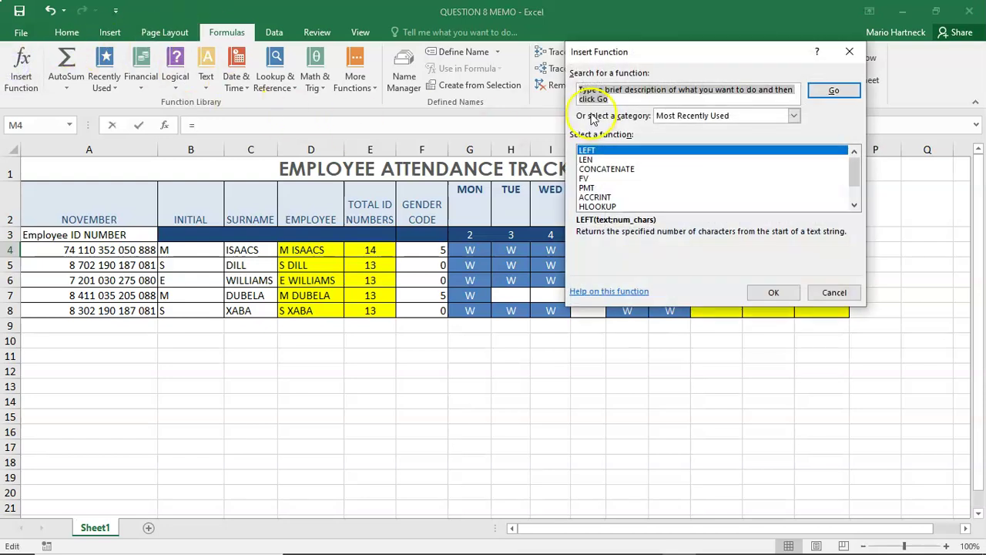
{"action": "type", "text": "RIGHT"}
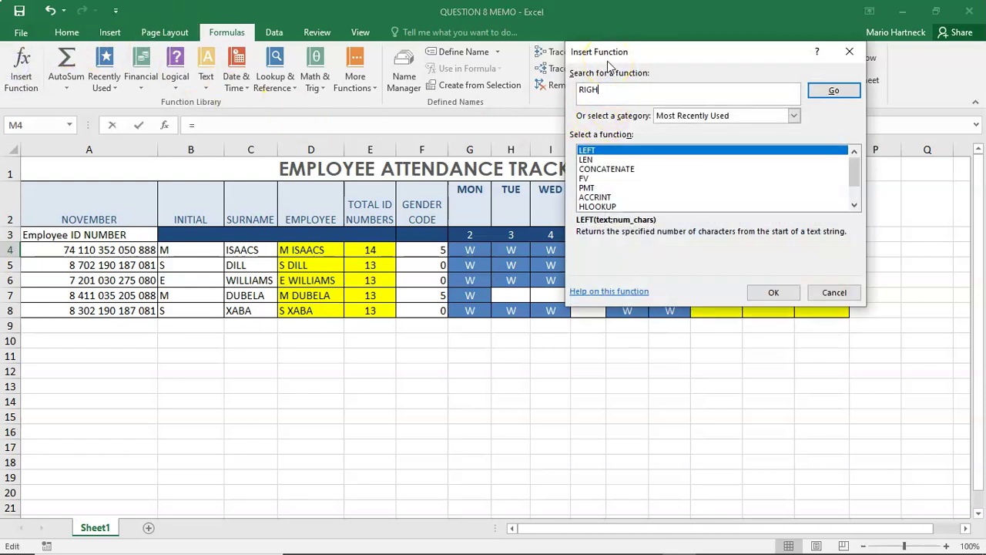
{"action": "key", "text": "Return"}
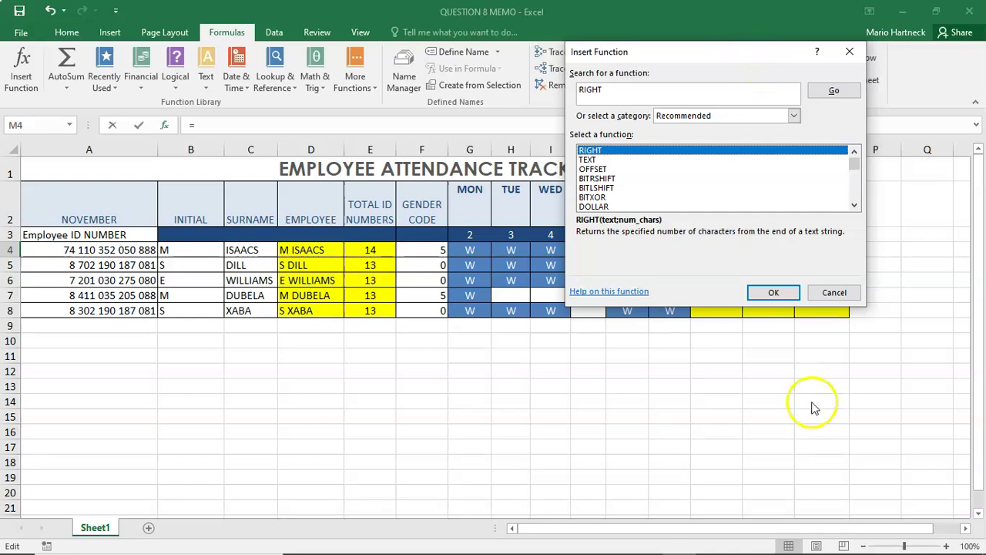
{"action": "left_click", "coordinate": [767, 294]}
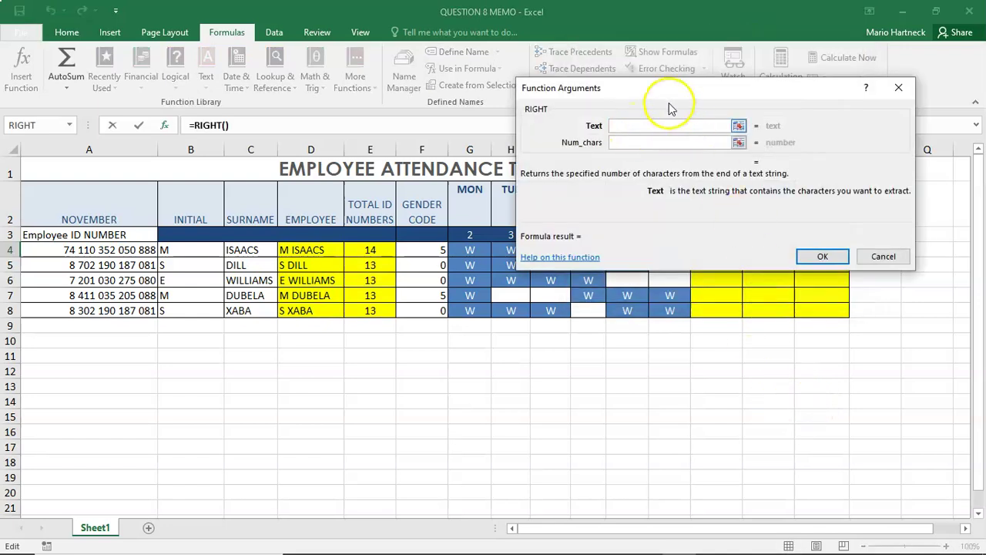
{"action": "left_click_drag", "start_coordinate": [675, 90], "coordinate": [700, 71]}
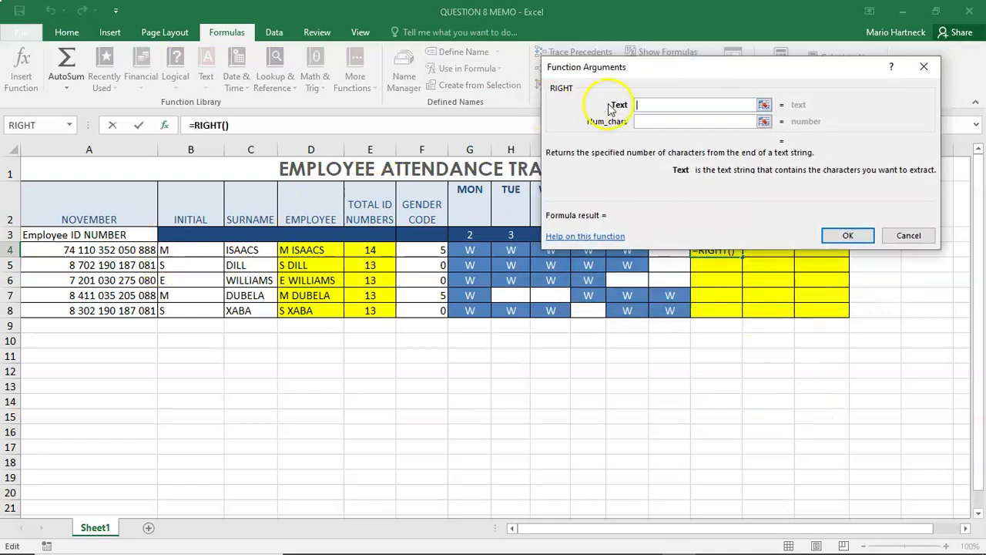
{"action": "left_click", "coordinate": [134, 249]}
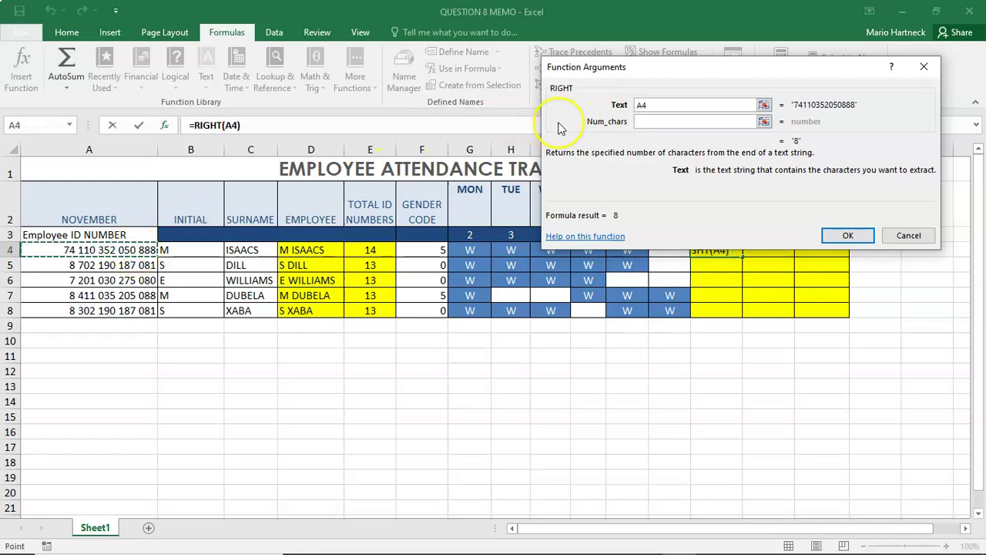
{"action": "left_click", "coordinate": [654, 121]}
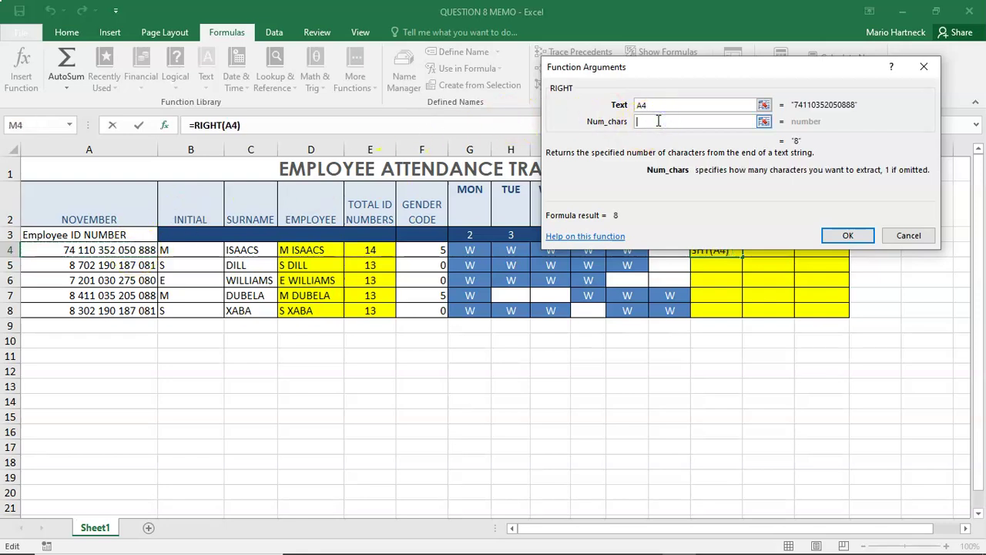
{"action": "type", "text": "6"}
{"action": "left_click", "coordinate": [839, 235]}
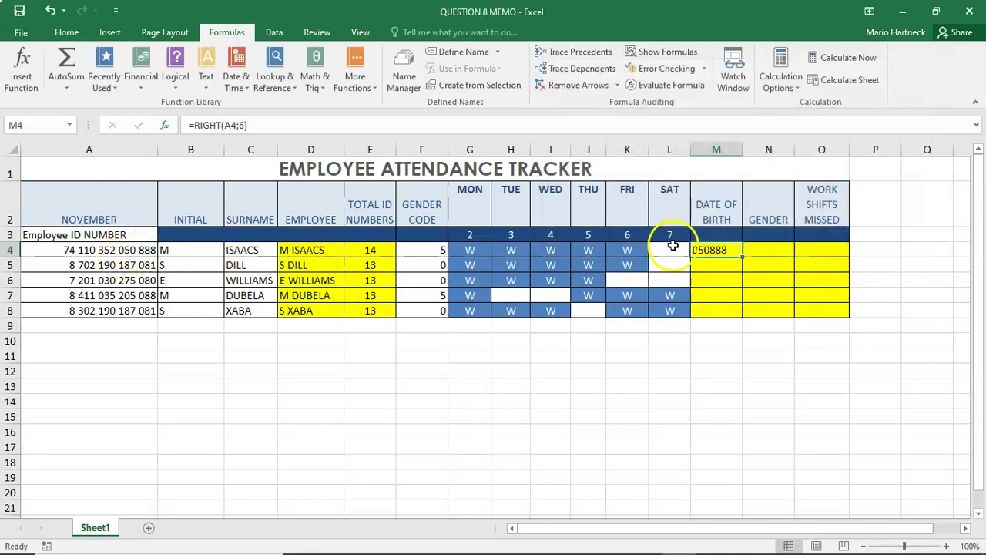
{"action": "key", "text": "Delete"}
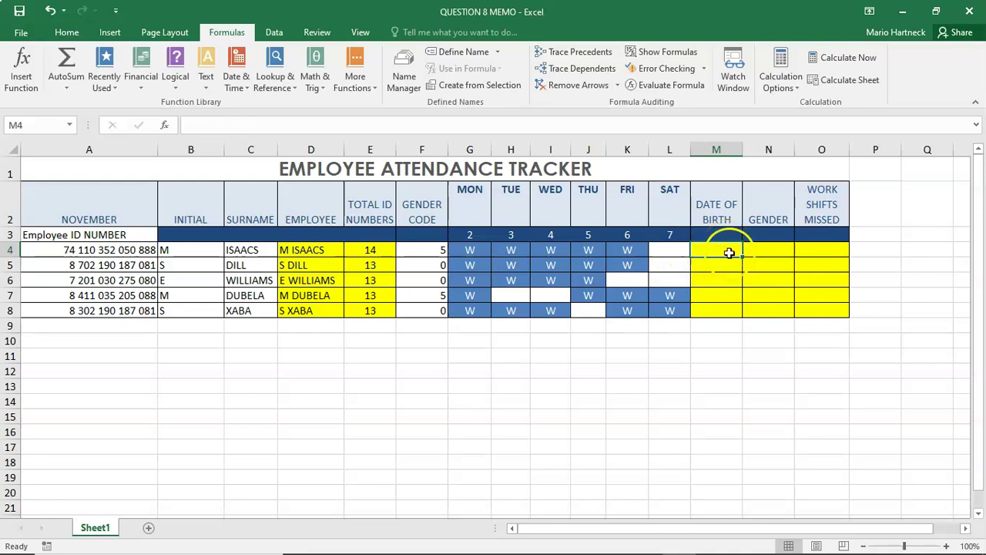
Step: Insert a MID formula in M4 that takes 6 characters of A4 starting at position 1
{"action": "left_click", "coordinate": [21, 68]}
{"action": "type", "text": "MID"}
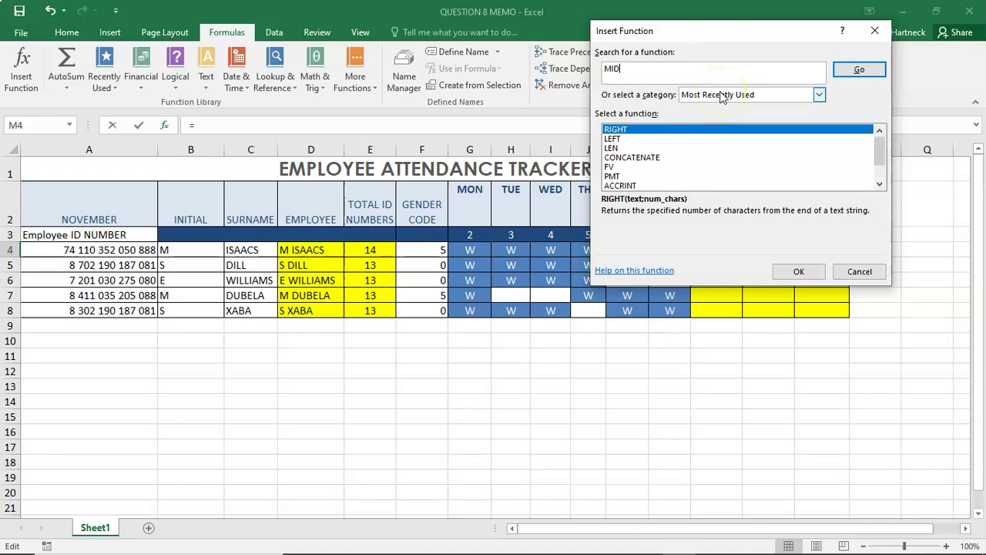
{"action": "key", "text": "Return"}
{"action": "left_click", "coordinate": [799, 271]}
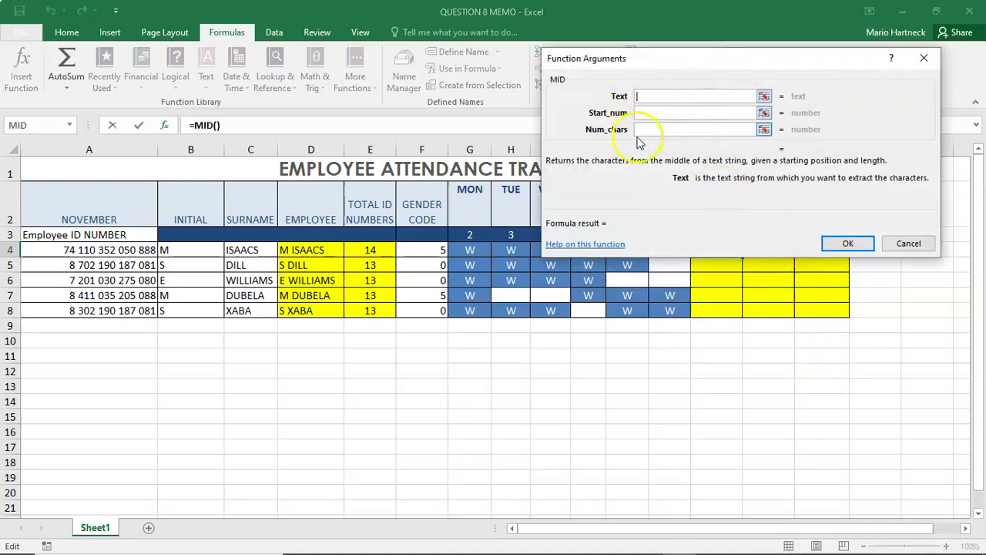
{"action": "left_click", "coordinate": [121, 253]}
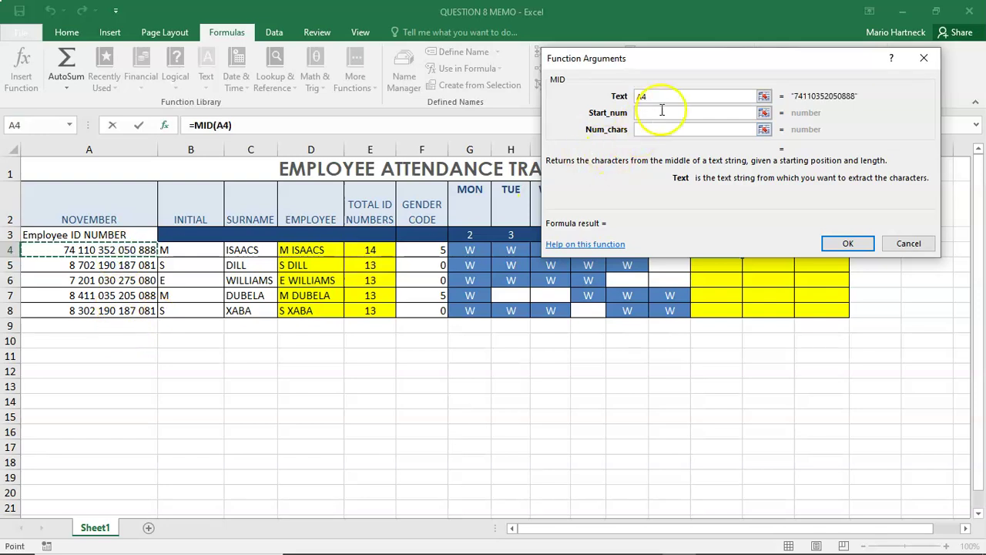
{"action": "left_click", "coordinate": [661, 110]}
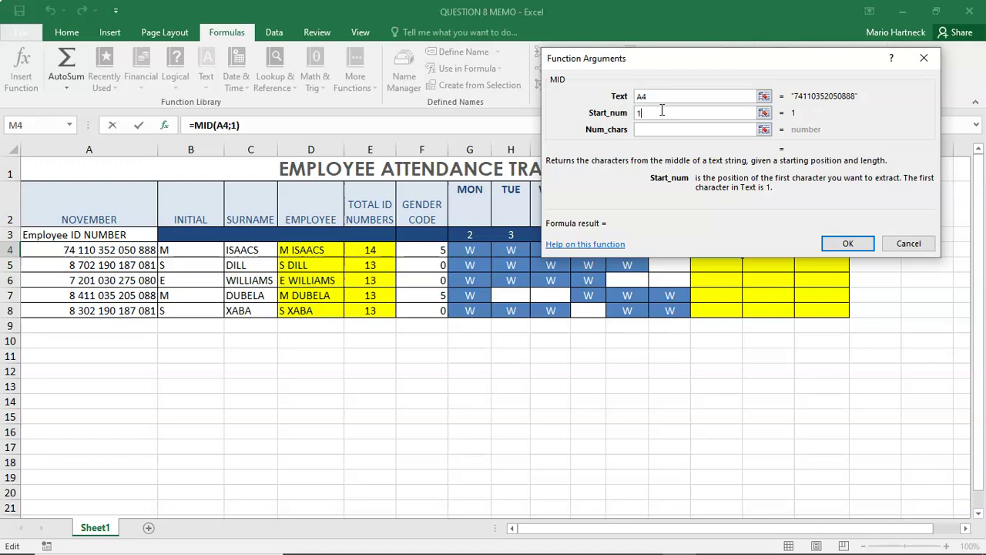
{"action": "left_click", "coordinate": [645, 129]}
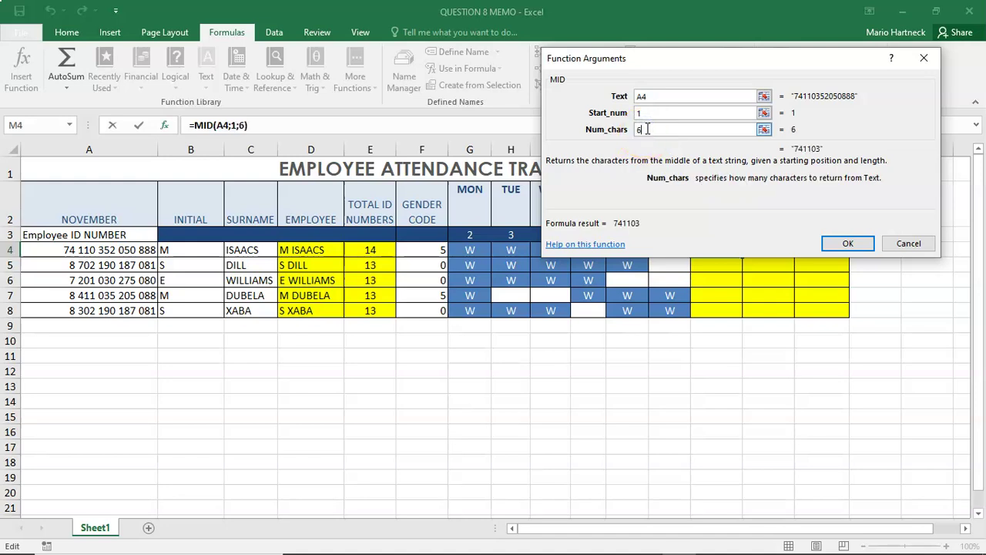
{"action": "left_click", "coordinate": [847, 242]}
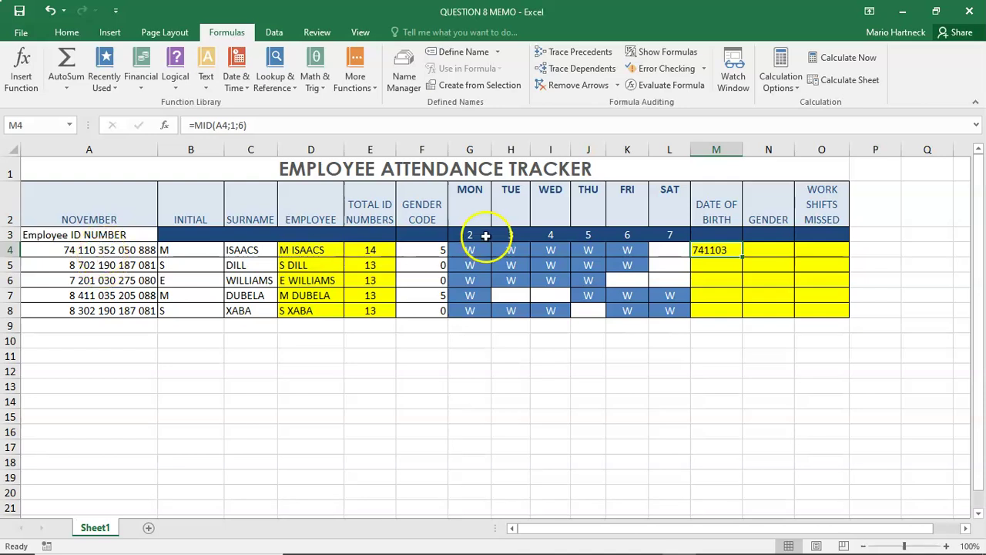
Step: Change the MID formula's start position to 7, and clear cell M4
{"action": "left_click", "coordinate": [12, 85]}
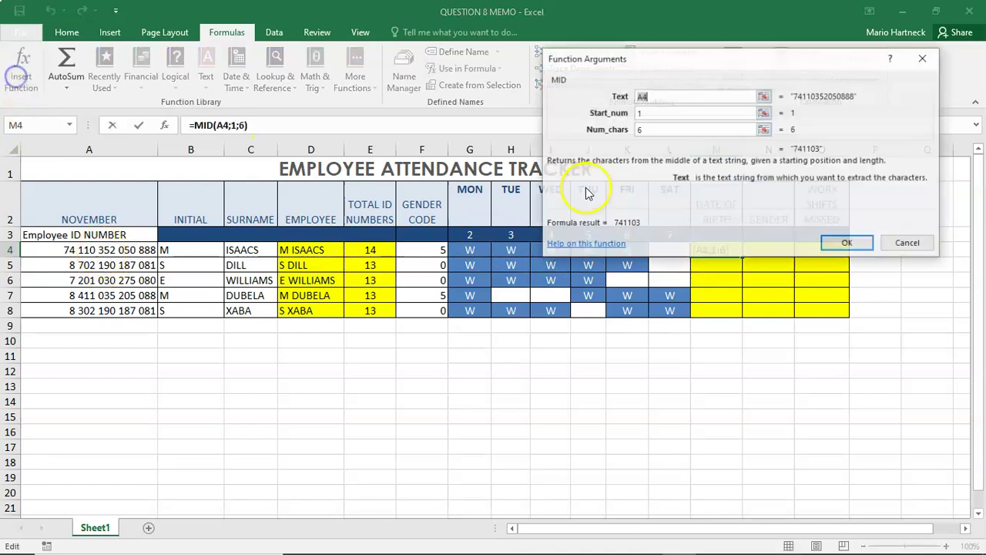
{"action": "left_click", "coordinate": [656, 114]}
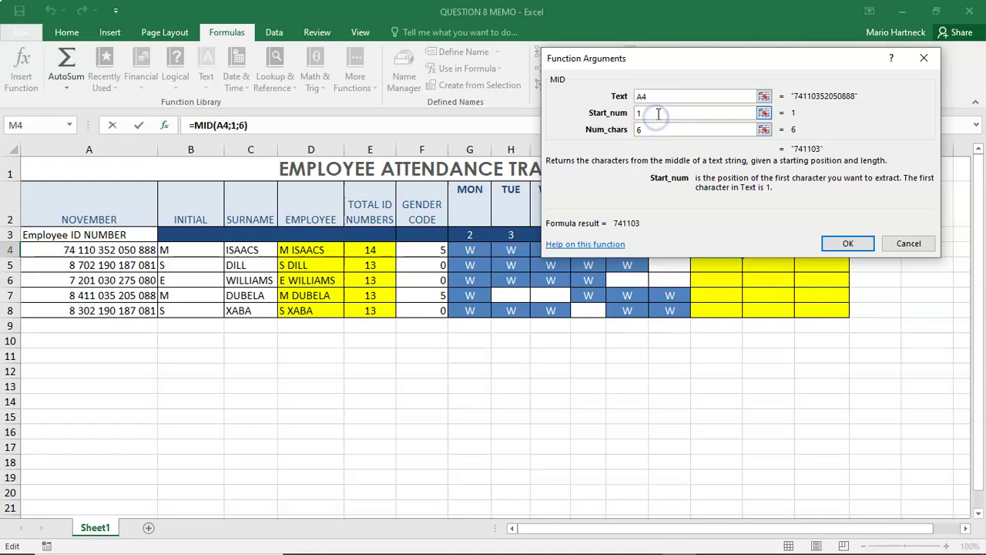
{"action": "type", "text": "7"}
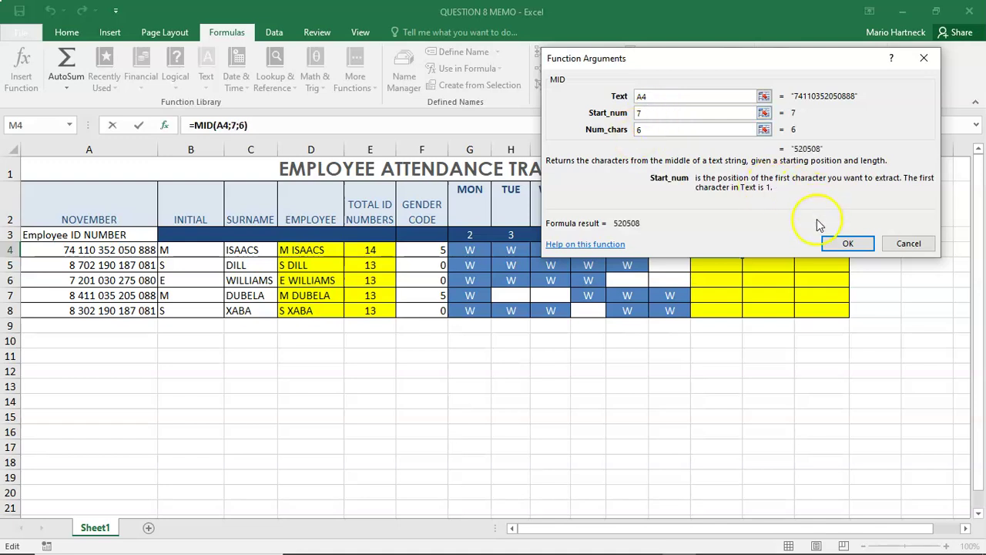
{"action": "left_click", "coordinate": [830, 242]}
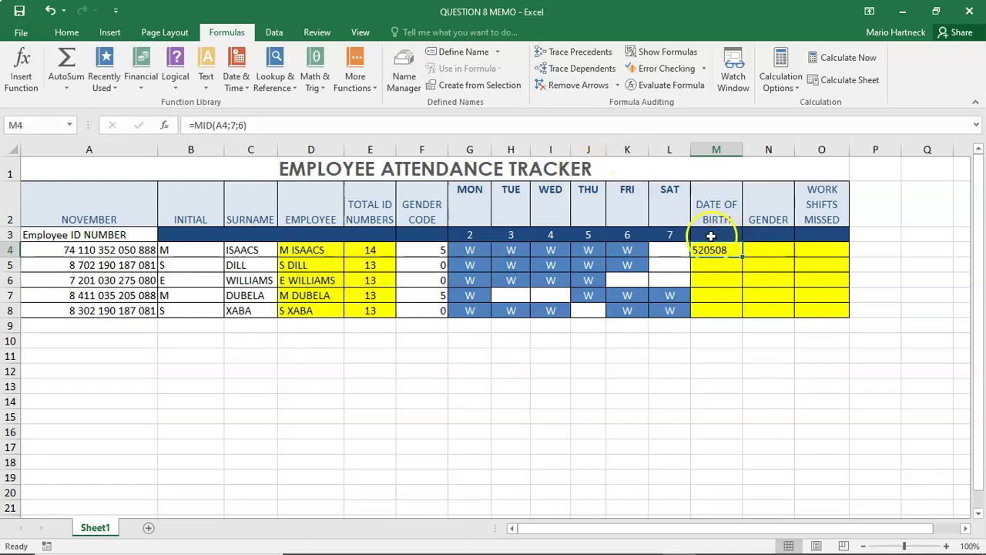
{"action": "key", "text": "Delete"}
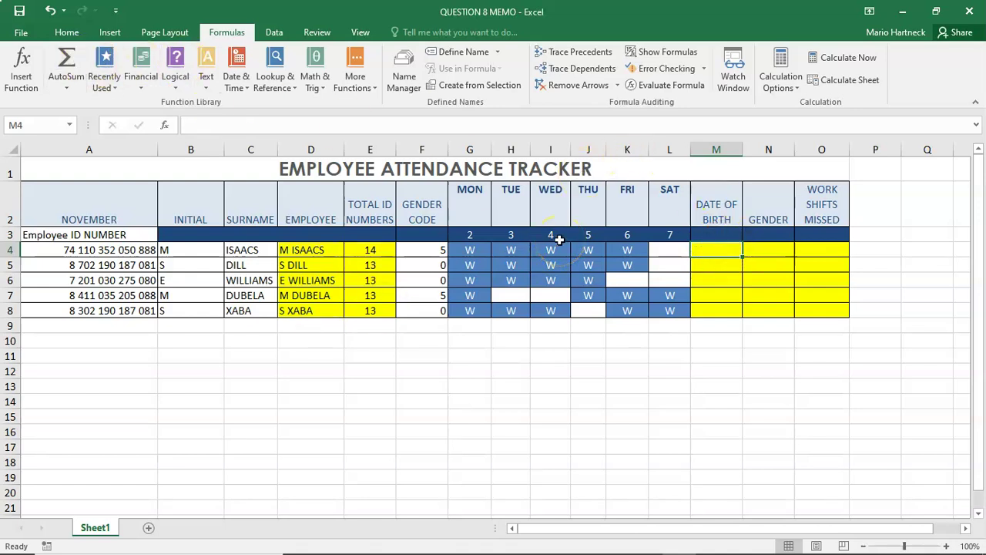
Step: Insert LEFT in M4 to extract 6 characters from the ID number in A4, and fill it down to M8
{"action": "left_click", "coordinate": [21, 68]}
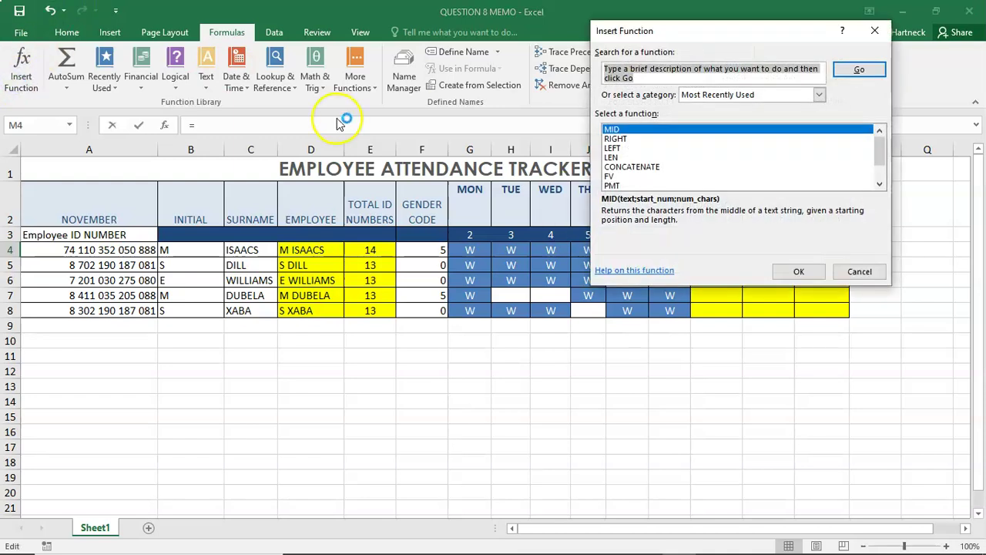
{"action": "left_click", "coordinate": [614, 148]}
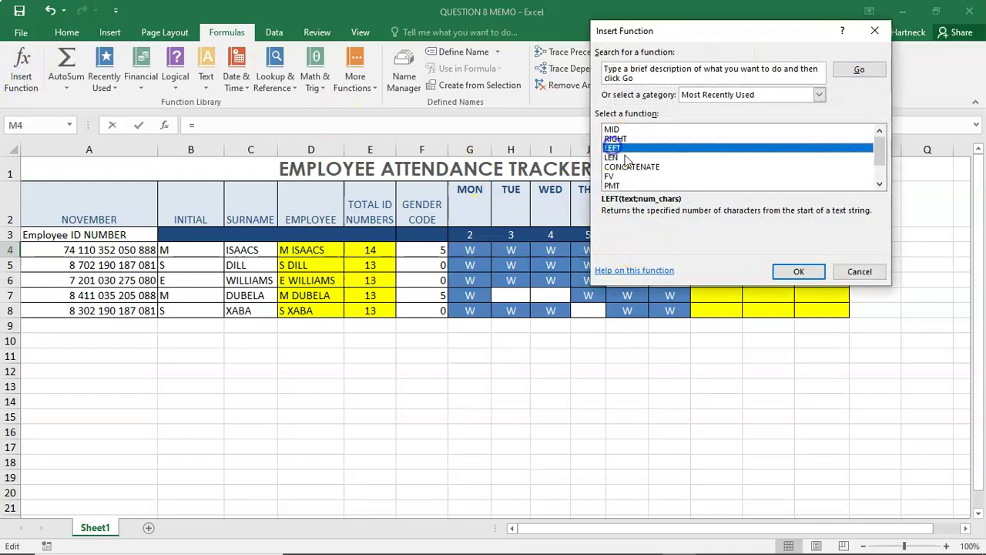
{"action": "left_click", "coordinate": [798, 271]}
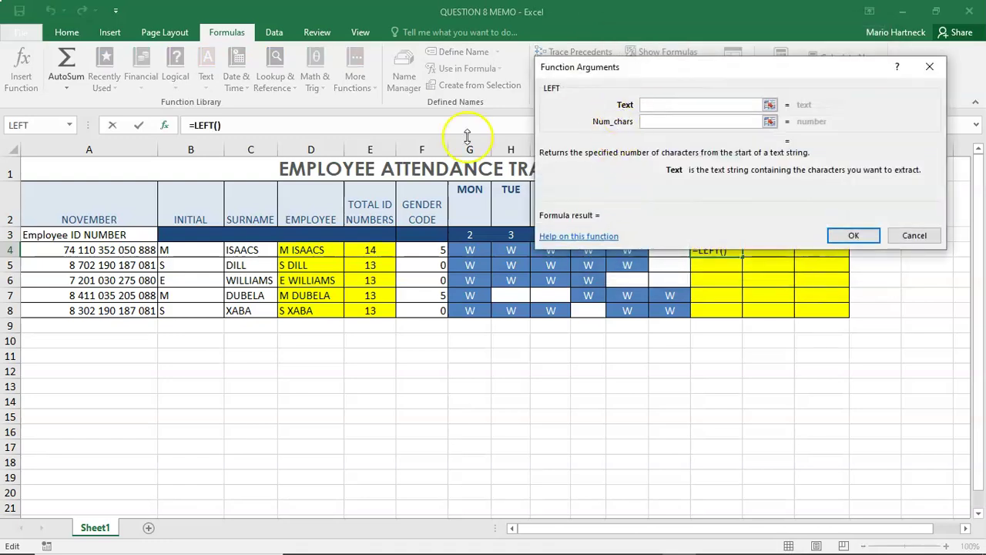
{"action": "left_click", "coordinate": [122, 251]}
{"action": "left_click", "coordinate": [669, 123]}
{"action": "type", "text": "6"}
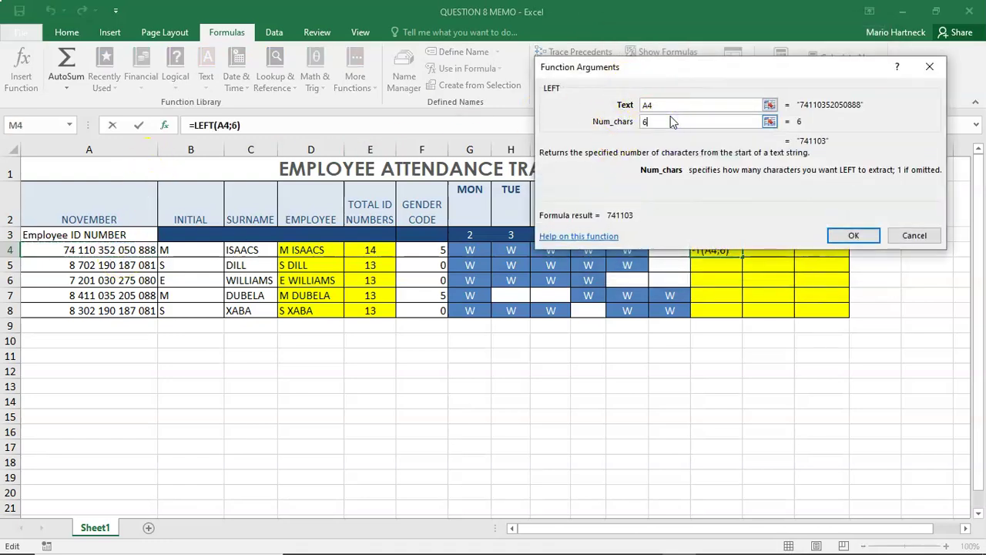
{"action": "left_click", "coordinate": [851, 235]}
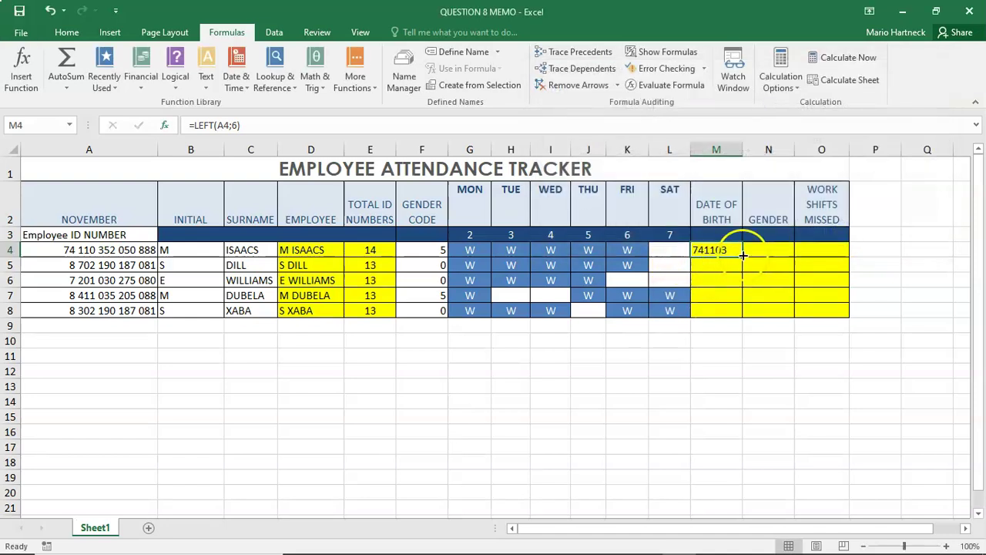
{"action": "left_click_drag", "start_coordinate": [741, 254], "coordinate": [737, 319]}
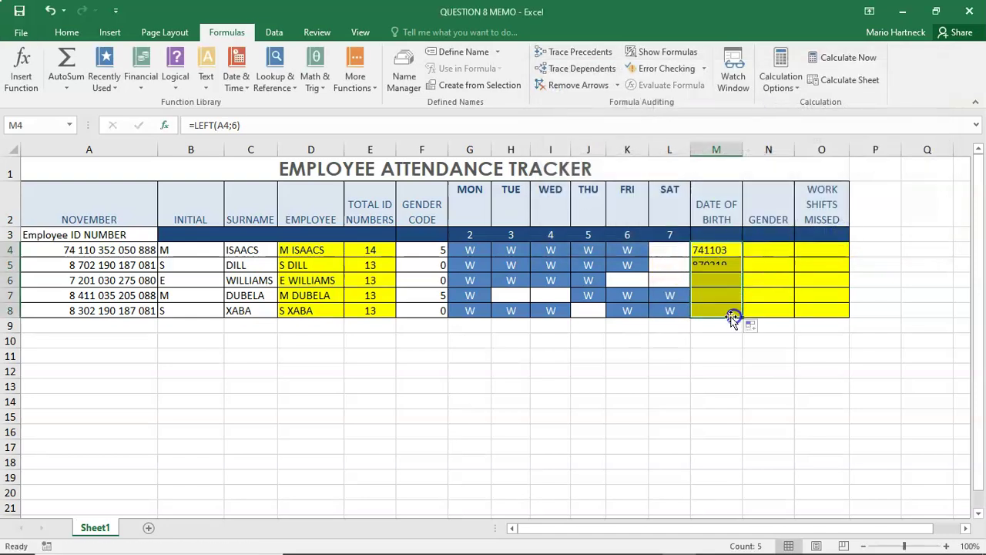
{"action": "left_click", "coordinate": [766, 247]}
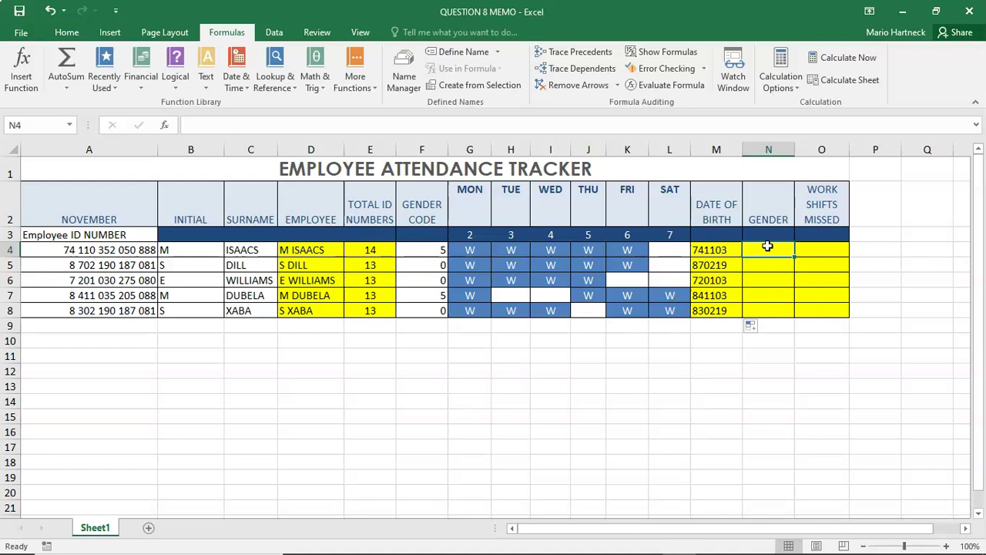
{"action": "left_click", "coordinate": [442, 254]}
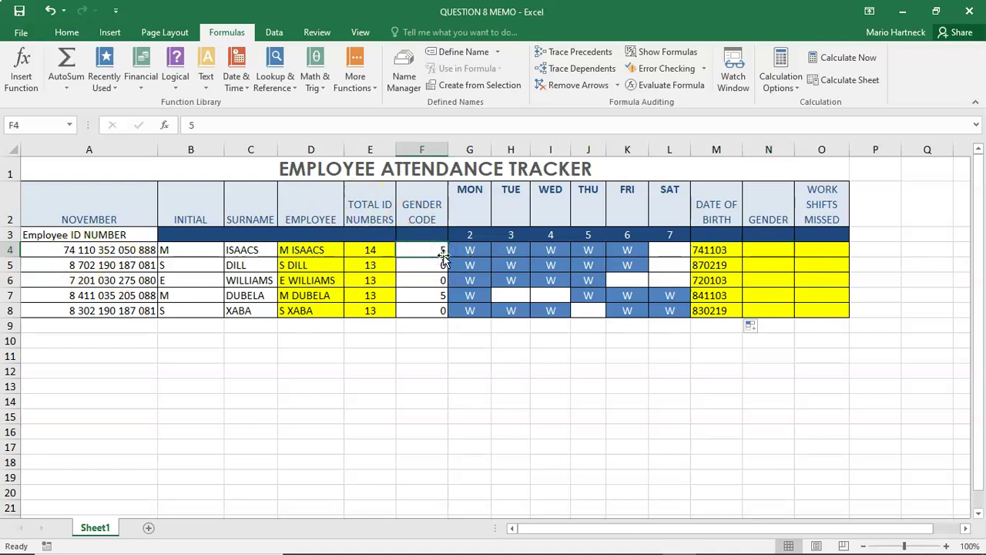
{"action": "left_click", "coordinate": [780, 247]}
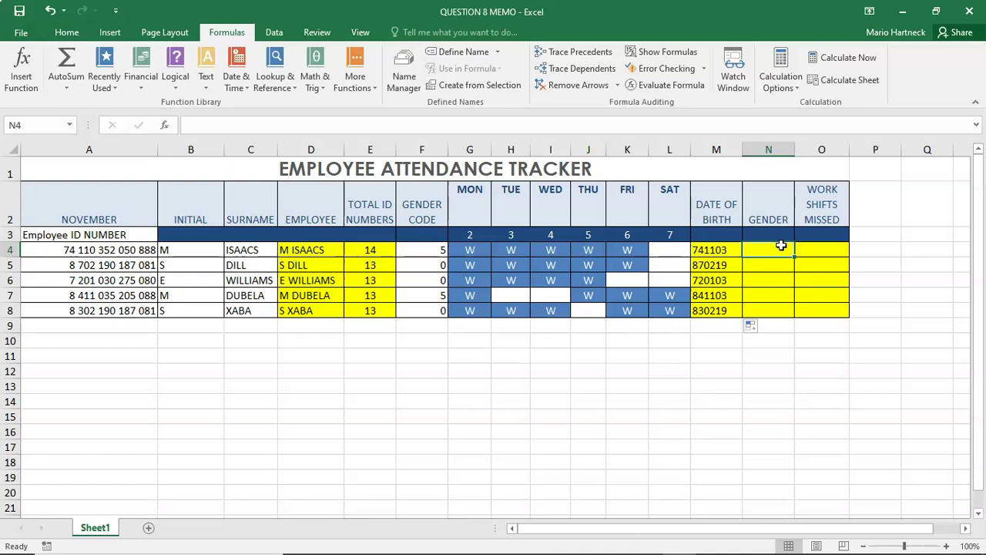
{"action": "left_click", "coordinate": [23, 75]}
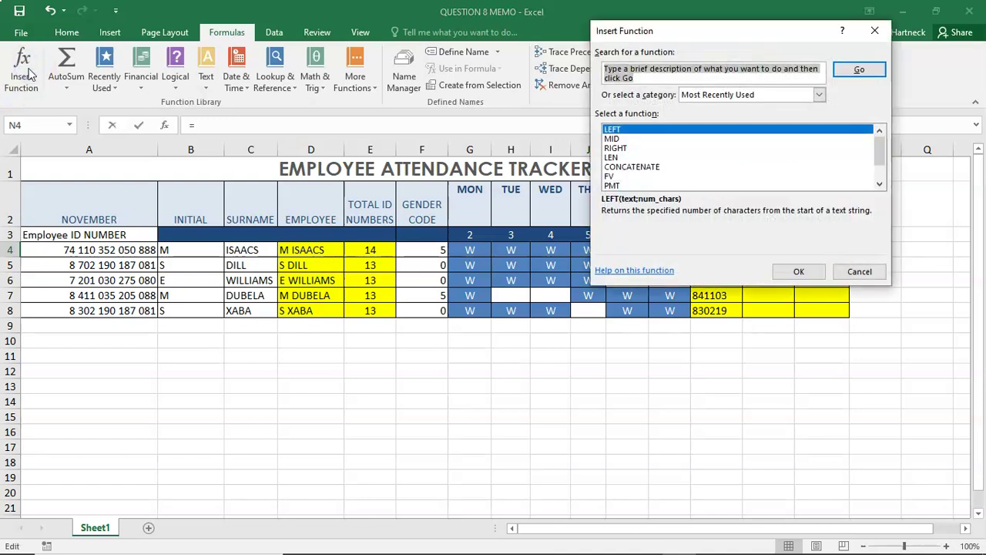
{"action": "type", "text": "IF"}
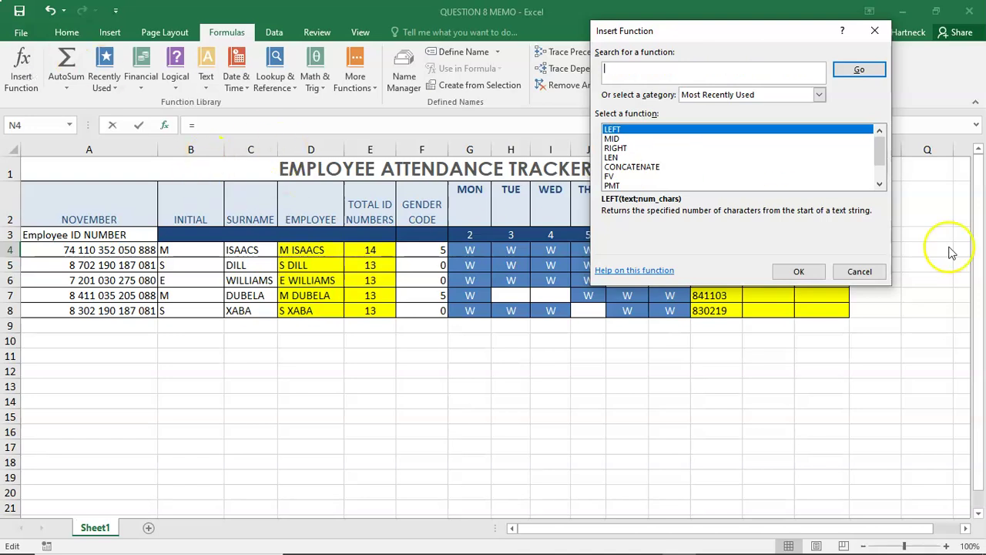
{"action": "left_click", "coordinate": [860, 271]}
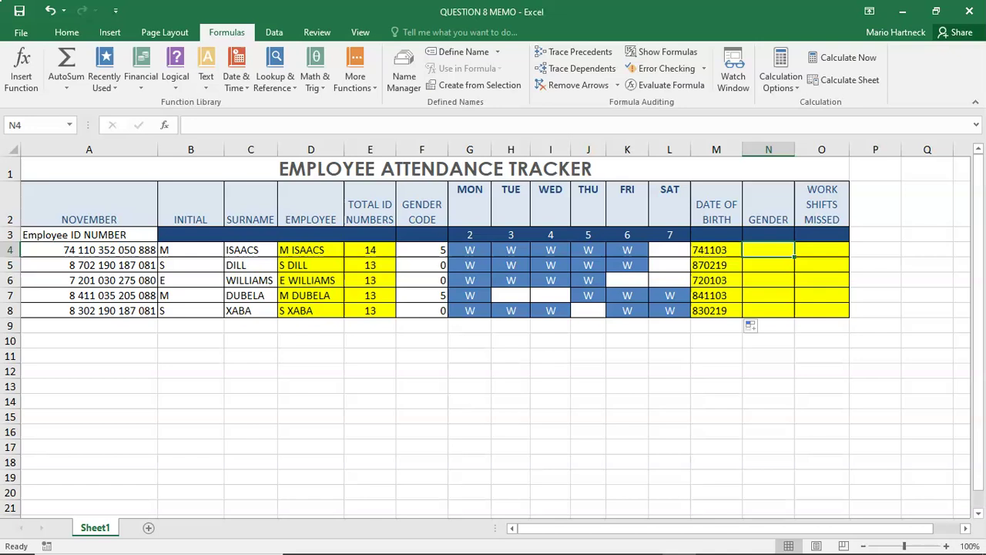
Step: Insert an IF formula in N4 that returns MALE when F4 equals 5 and FEMALE otherwise, and fill it down to N8
{"action": "left_click", "coordinate": [176, 77]}
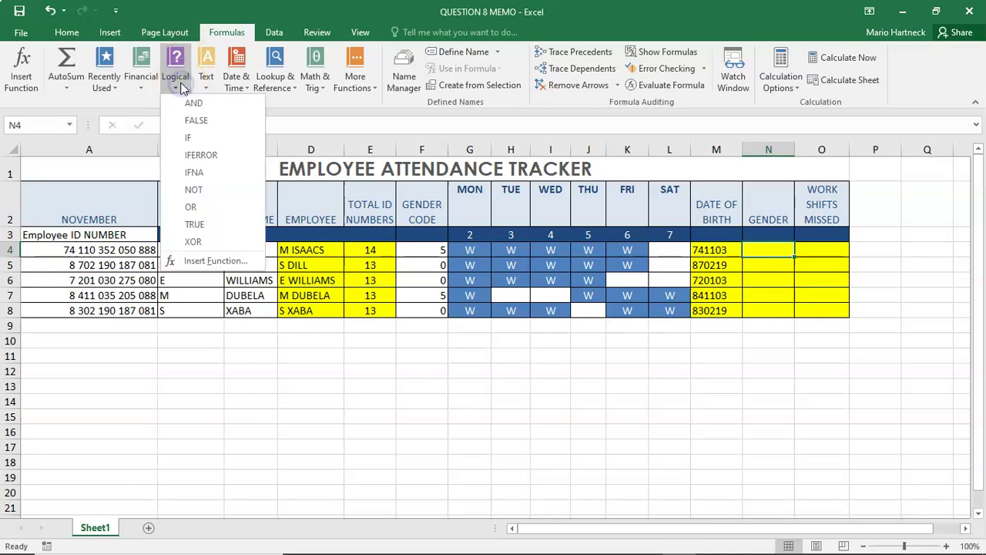
{"action": "left_click", "coordinate": [188, 137]}
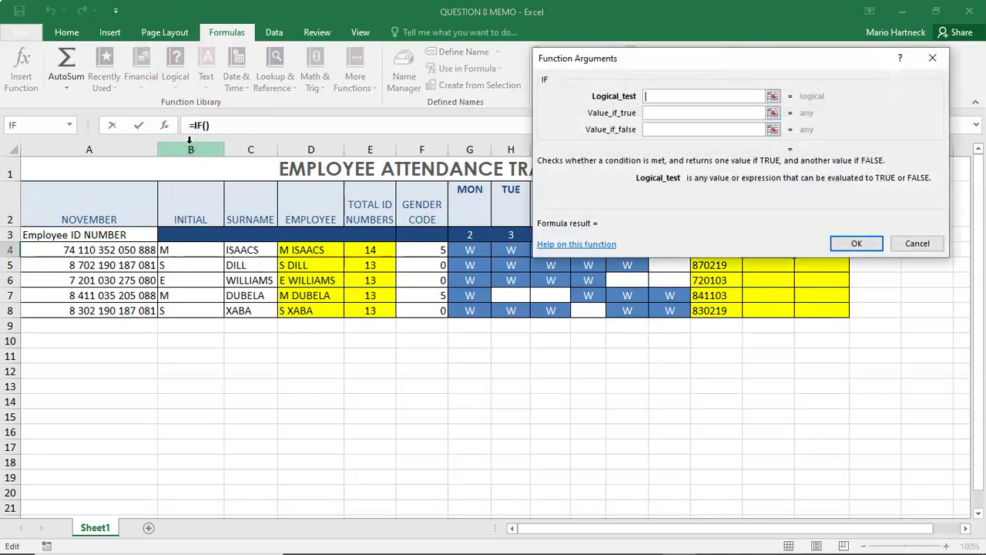
{"action": "left_click_drag", "start_coordinate": [770, 68], "coordinate": [583, 17]}
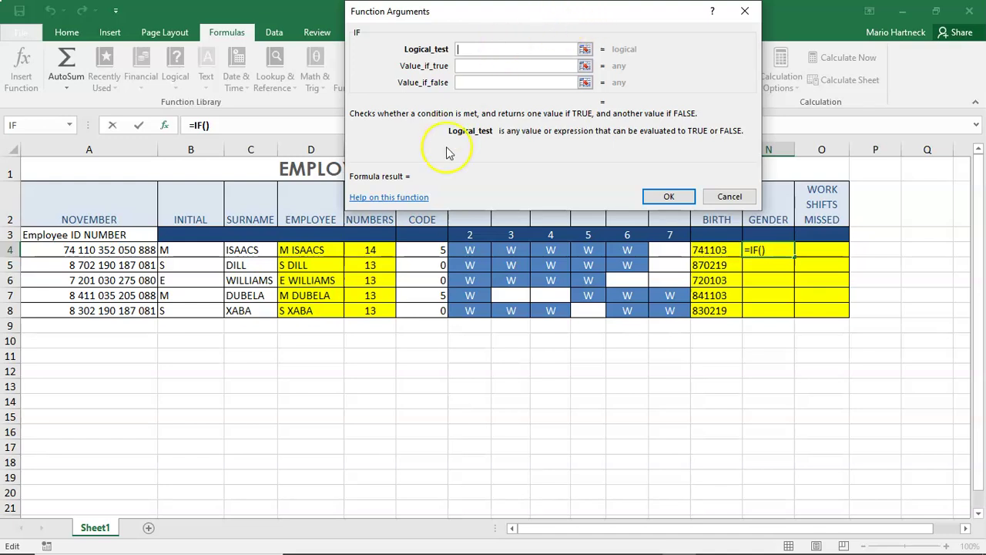
{"action": "left_click", "coordinate": [422, 250]}
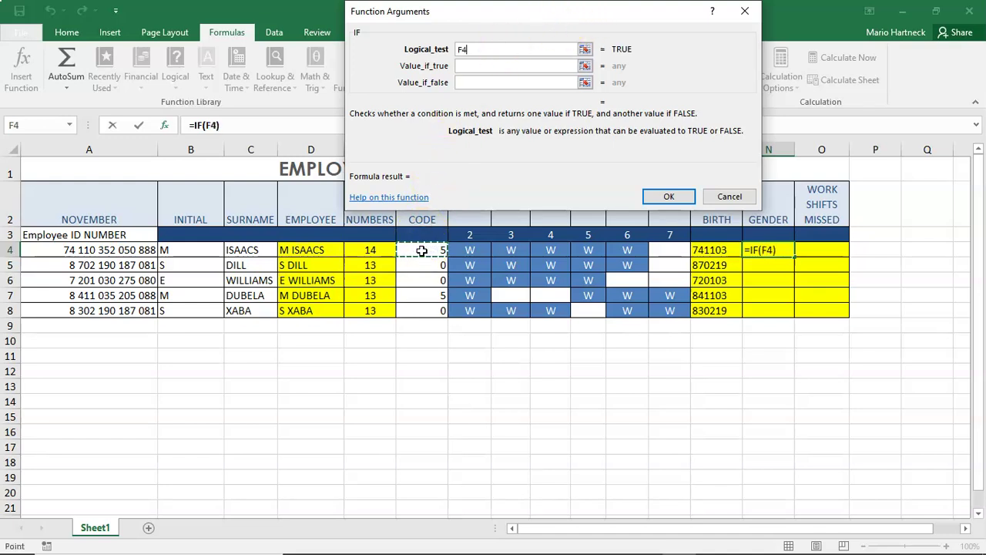
{"action": "type", "text": "=5"}
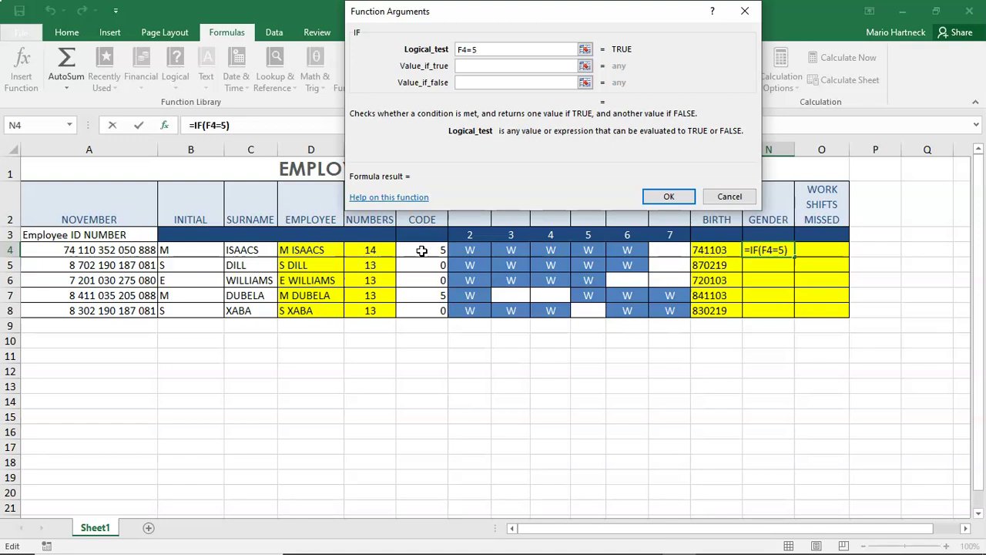
{"action": "left_click", "coordinate": [478, 66]}
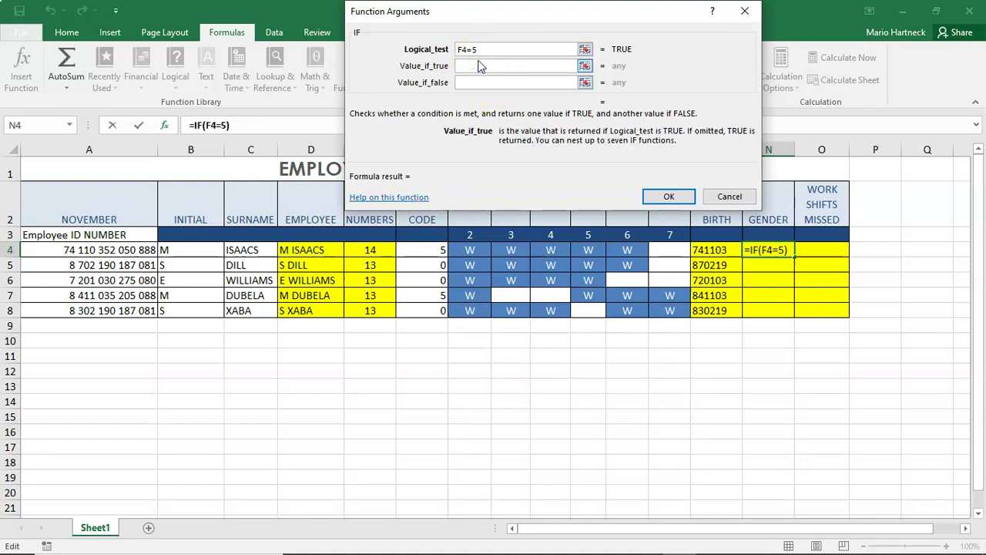
{"action": "type", "text": "MALE"}
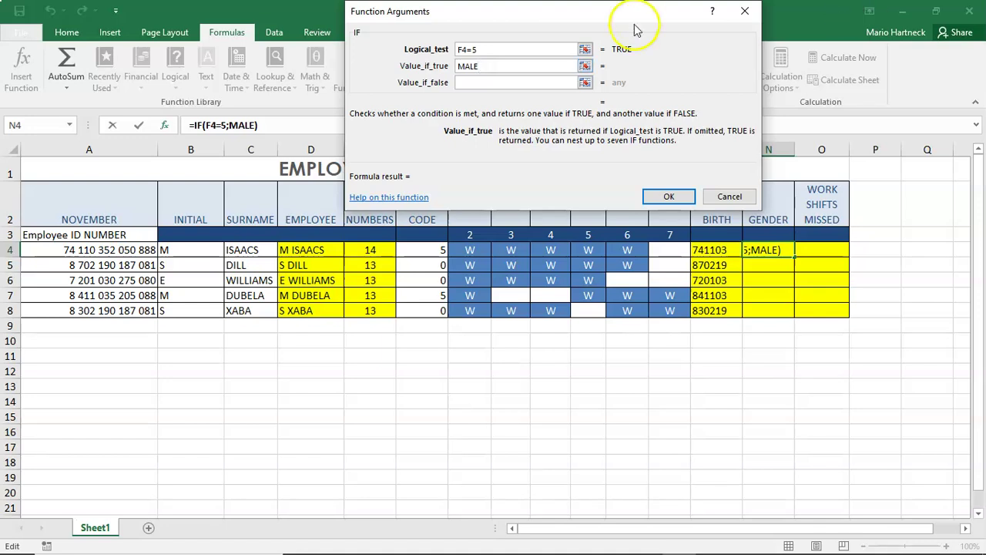
{"action": "left_click", "coordinate": [520, 83]}
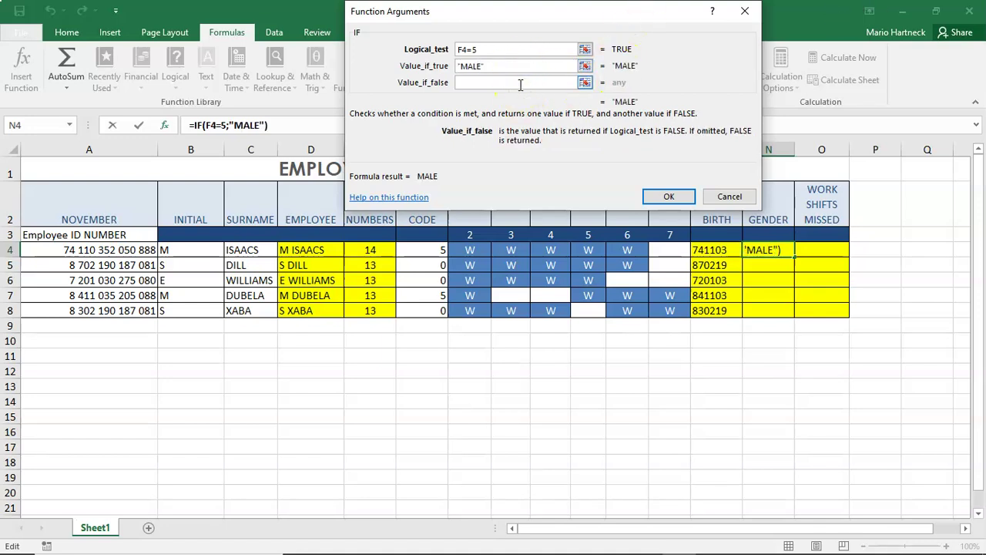
{"action": "type", "text": "FE"}
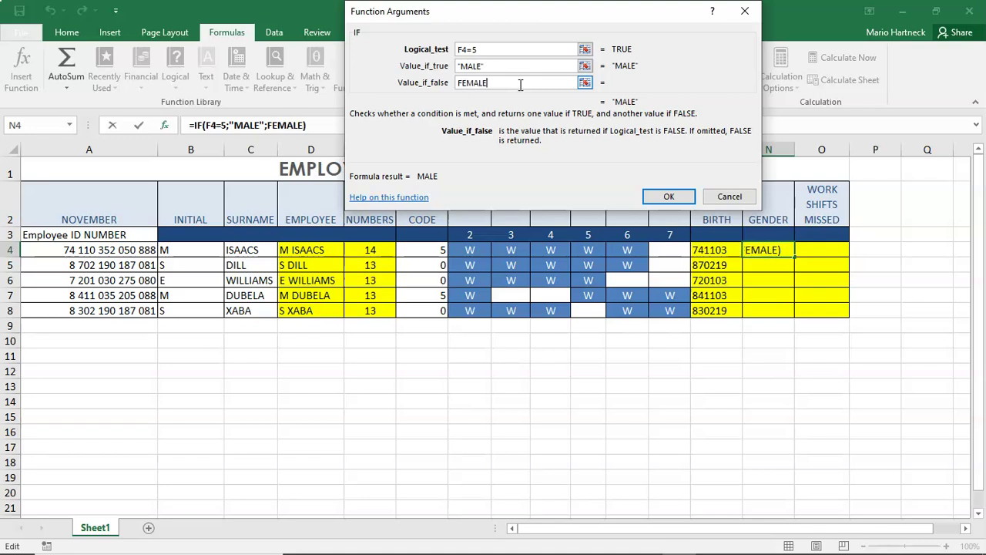
{"action": "type", "text": "MALE"}
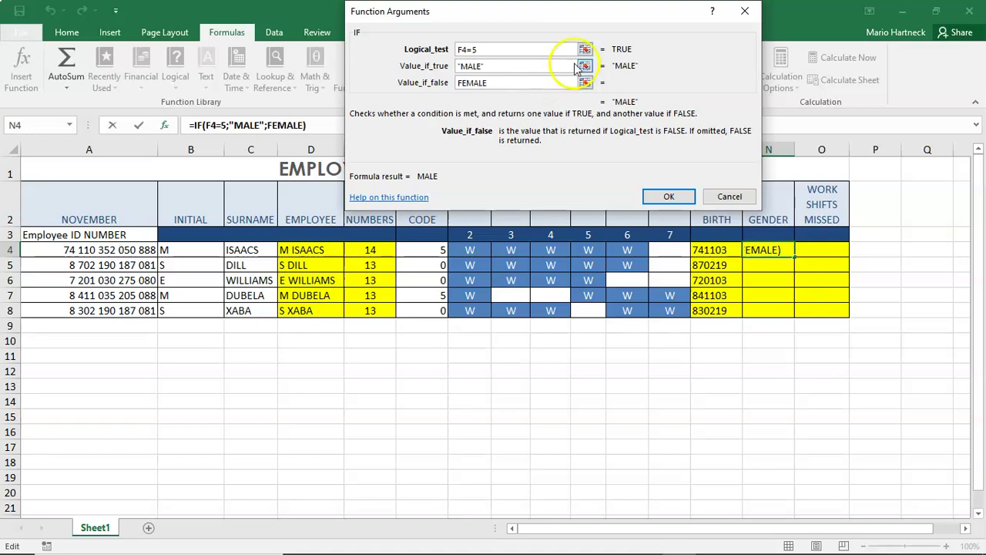
{"action": "left_click", "coordinate": [669, 196]}
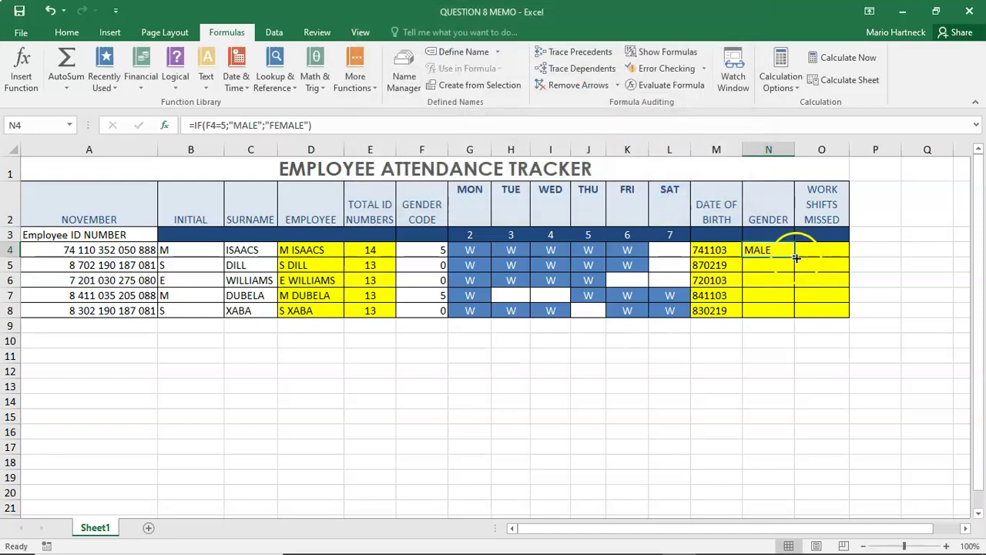
{"action": "left_click_drag", "start_coordinate": [794, 258], "coordinate": [797, 316]}
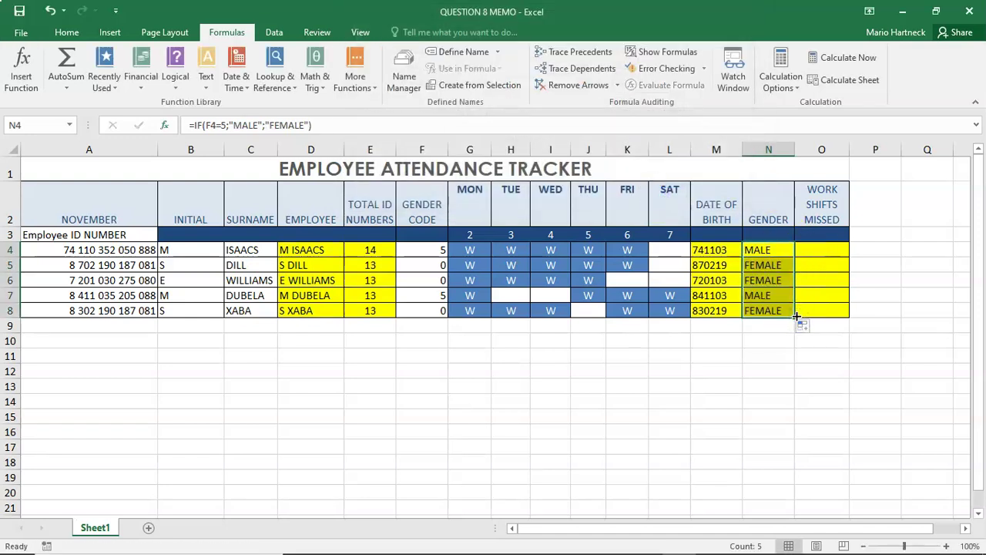
Step: Examine the W entries and blank cells in the Monday to Saturday attendance range G4:L8 for missed shifts
{"action": "left_click", "coordinate": [814, 253]}
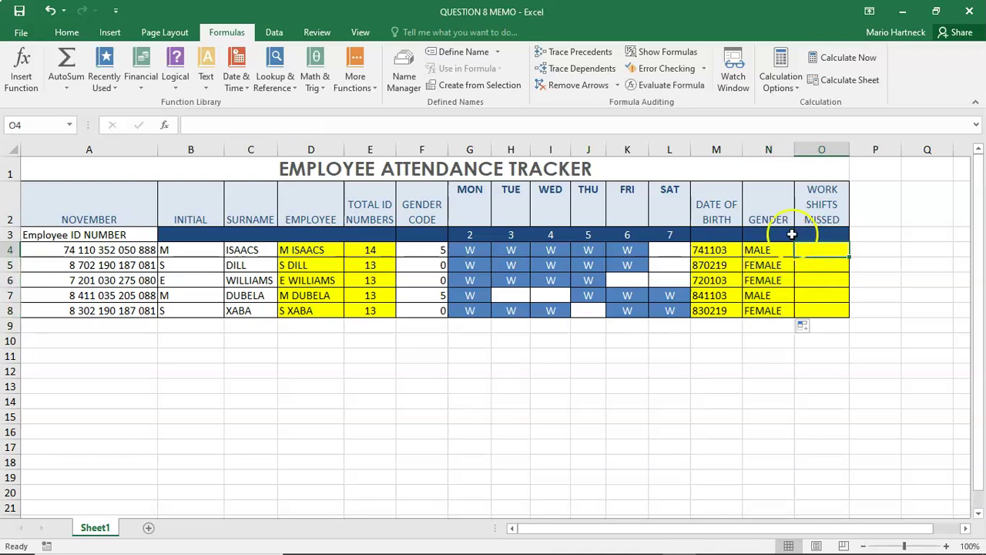
{"action": "left_click", "coordinate": [670, 251]}
{"action": "left_click", "coordinate": [672, 265]}
{"action": "left_click", "coordinate": [663, 283]}
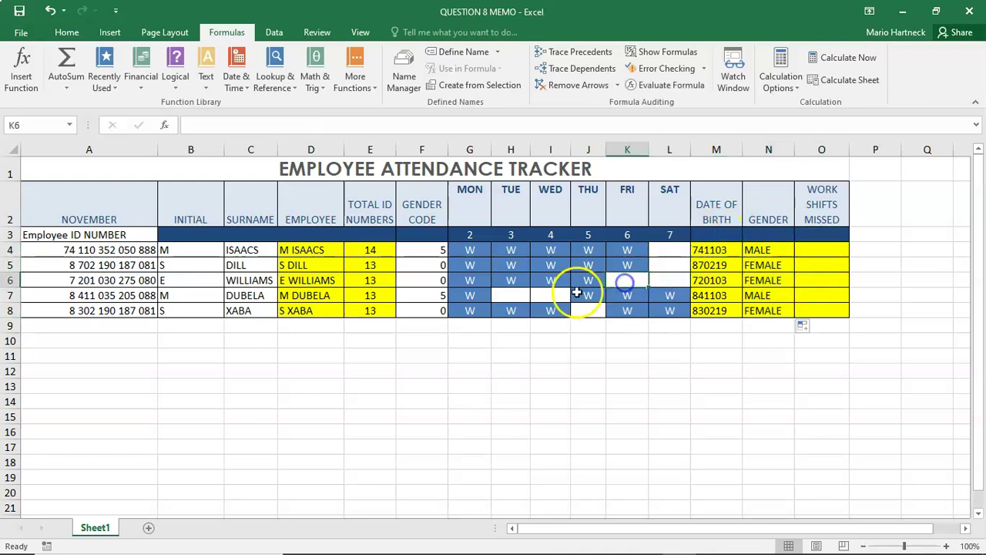
{"action": "left_click", "coordinate": [550, 295]}
{"action": "left_click", "coordinate": [511, 295]}
{"action": "left_click", "coordinate": [588, 310]}
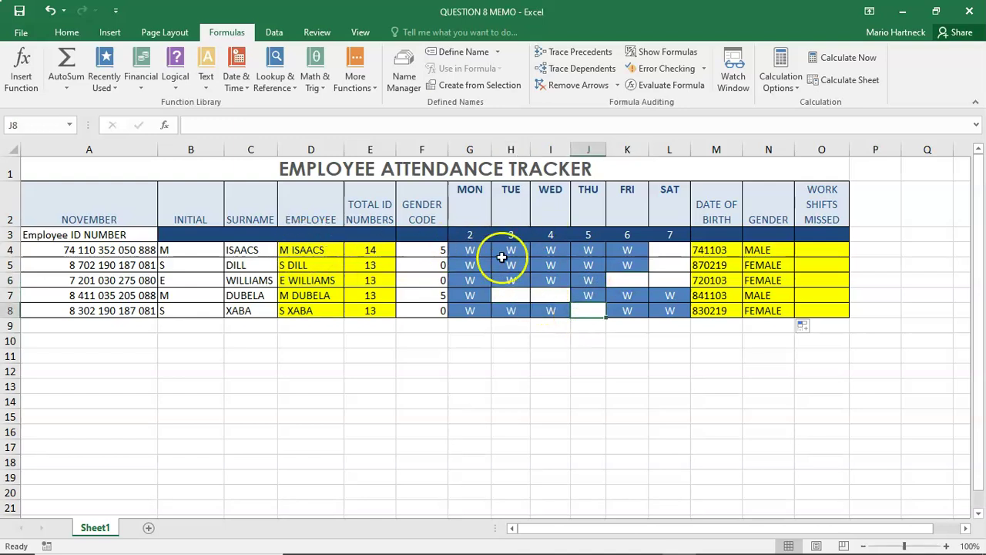
{"action": "left_click", "coordinate": [469, 250]}
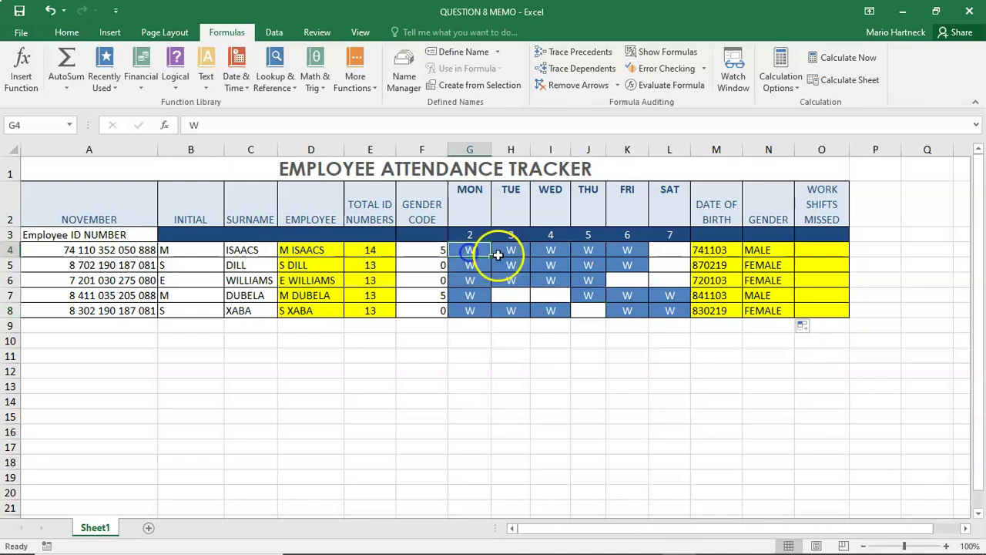
{"action": "left_click", "coordinate": [510, 251]}
{"action": "left_click", "coordinate": [587, 250]}
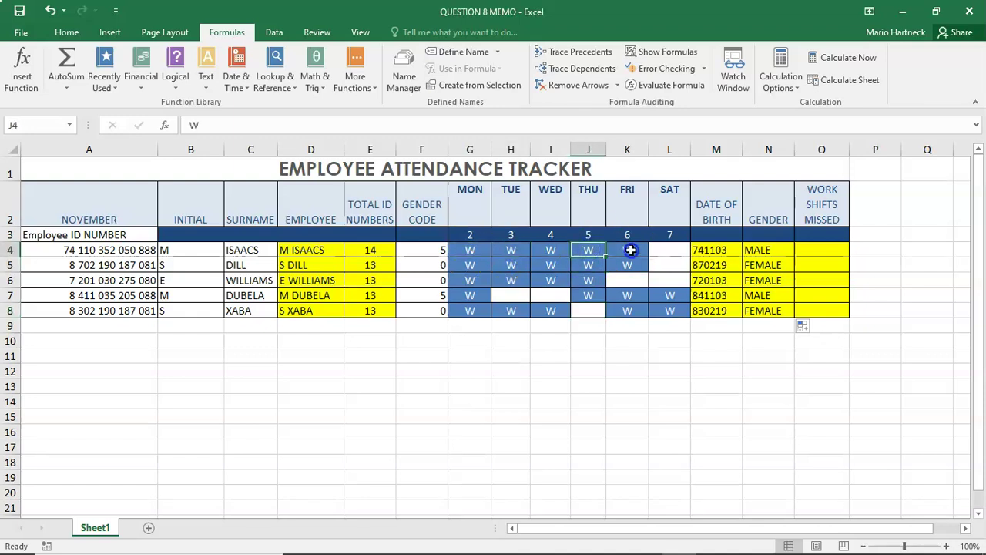
{"action": "left_click", "coordinate": [630, 250]}
{"action": "left_click", "coordinate": [671, 248]}
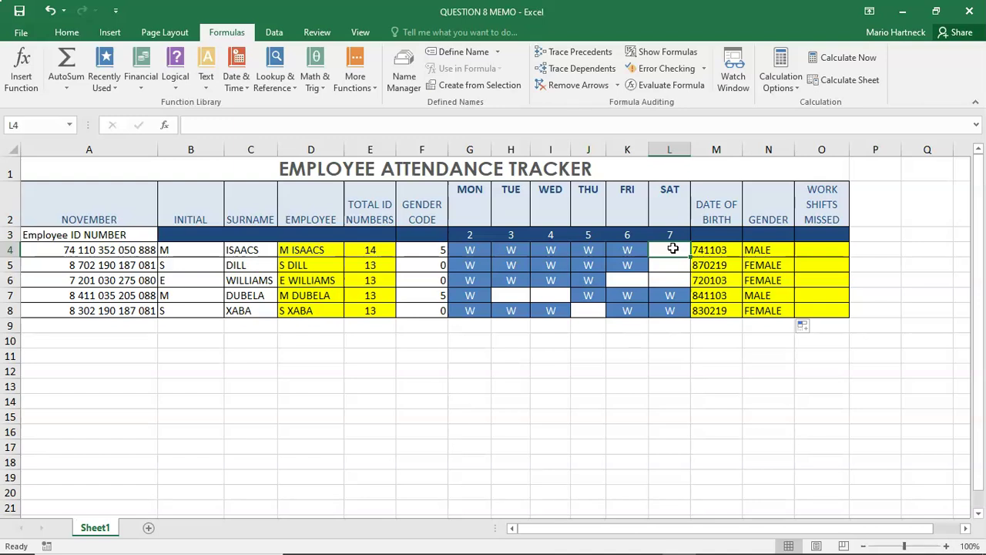
{"action": "left_click", "coordinate": [625, 281]}
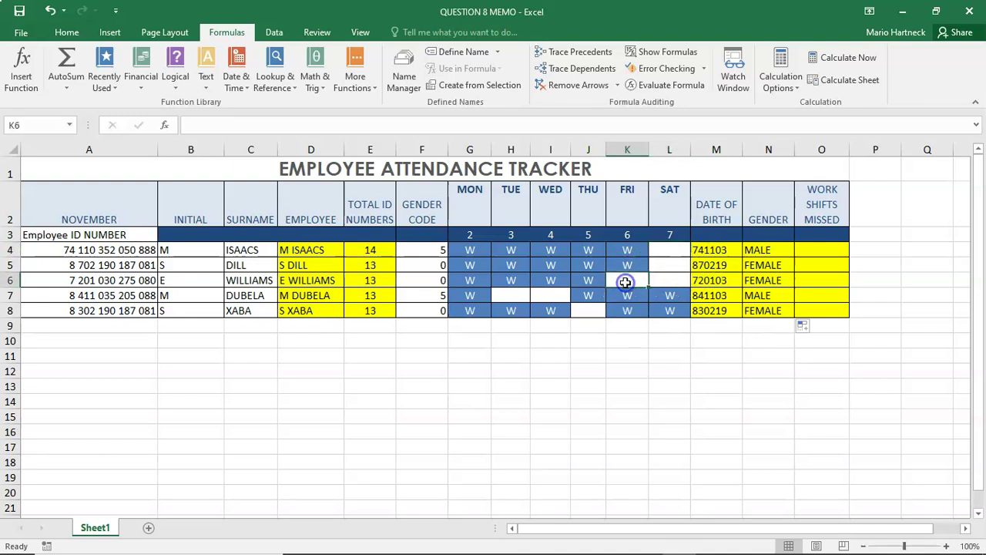
{"action": "left_click_drag", "start_coordinate": [625, 282], "coordinate": [667, 282]}
{"action": "left_click_drag", "start_coordinate": [511, 295], "coordinate": [560, 296]}
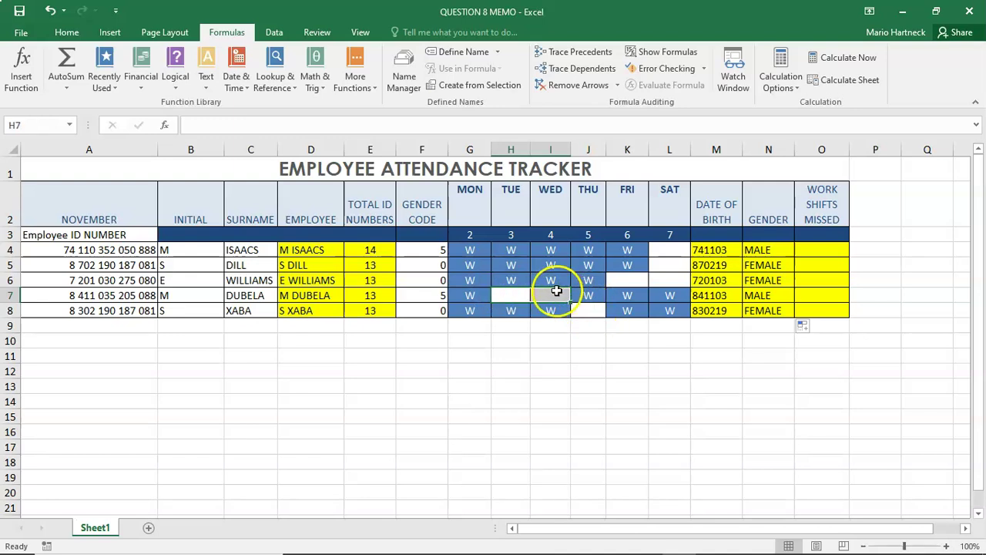
{"action": "left_click", "coordinate": [588, 315]}
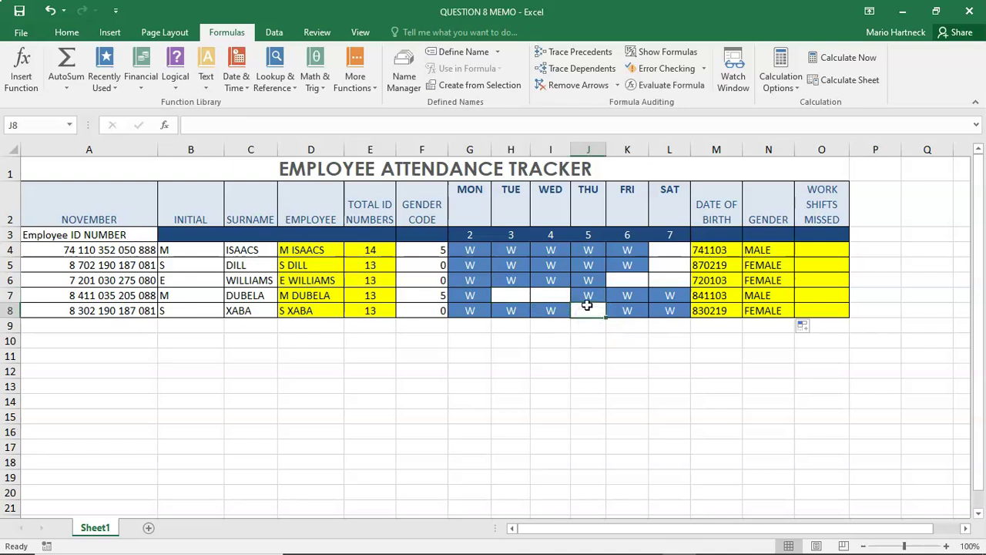
{"action": "left_click", "coordinate": [819, 251]}
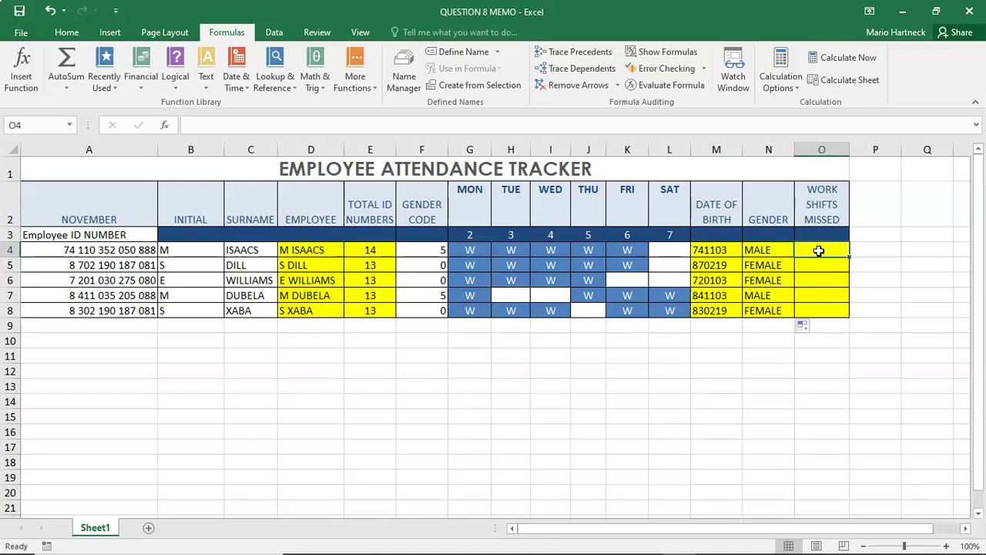
{"action": "type", "text": "=COUNT"}
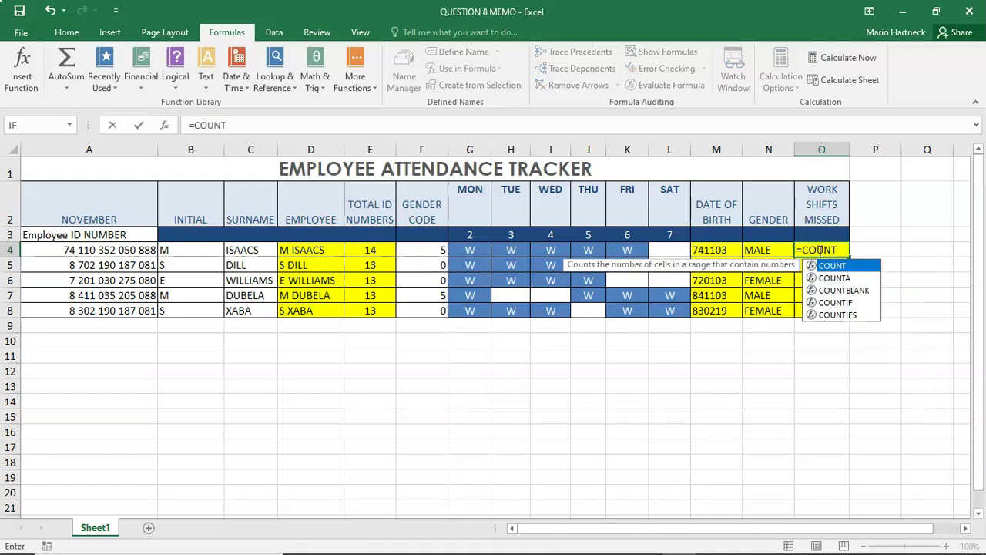
{"action": "type", "text": "("}
{"action": "key", "text": "BackSpace"}
{"action": "type", "text": "BA"}
{"action": "key", "text": "BackSpace"}
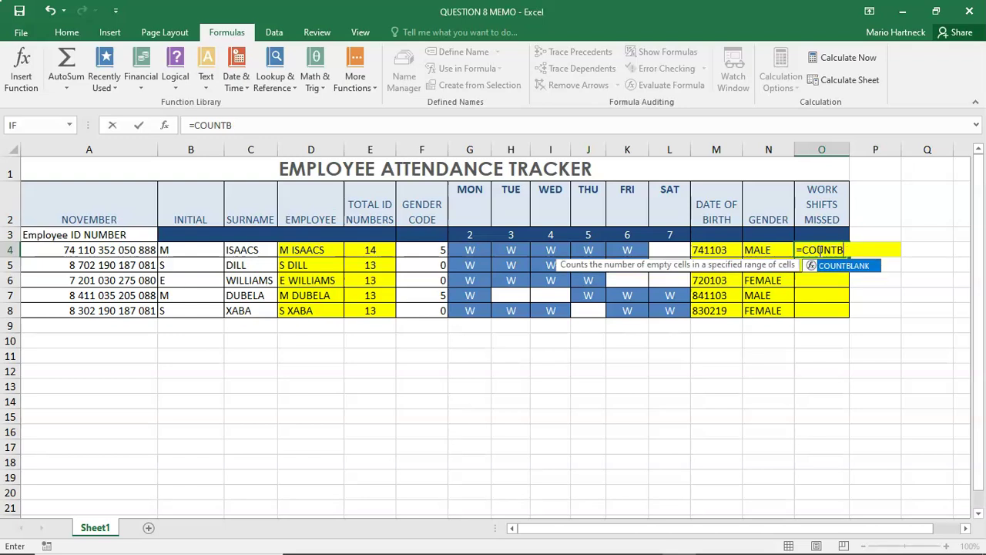
{"action": "double_click", "coordinate": [860, 265]}
{"action": "key", "text": "BackSpace"}
{"action": "key", "text": "BackSpace"}
{"action": "key", "text": "BackSpace"}
{"action": "key", "text": "BackSpace"}
{"action": "key", "text": "BackSpace"}
{"action": "key", "text": "BackSpace"}
{"action": "key", "text": "BackSpace"}
{"action": "key", "text": "BackSpace"}
{"action": "key", "text": "BackSpace"}
{"action": "key", "text": "BackSpace"}
{"action": "key", "text": "BackSpace"}
{"action": "key", "text": "BackSpace"}
Step: Start inserting a function in O4, search for COUNT, and check the COUNTA and COUNTIF descriptions
{"action": "left_click", "coordinate": [832, 249]}
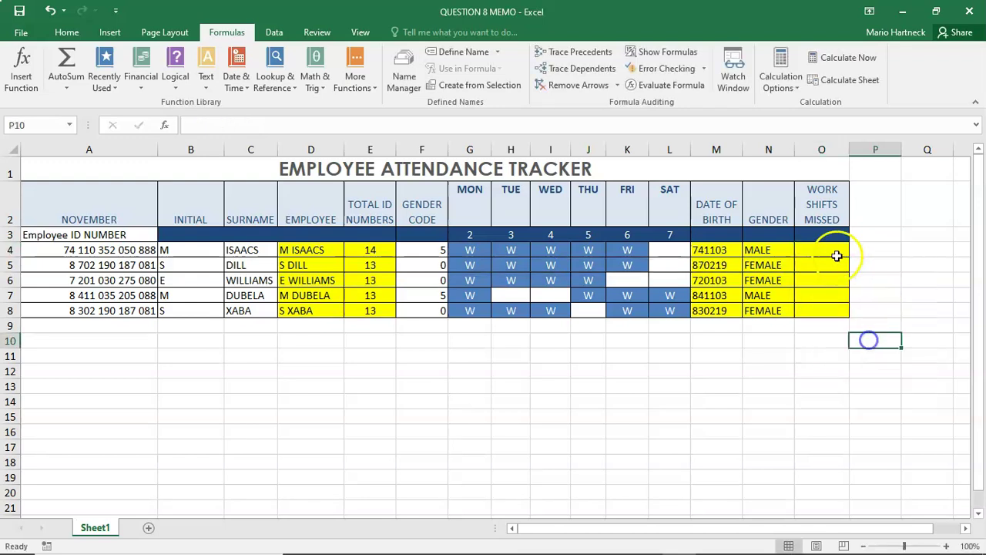
{"action": "left_click", "coordinate": [21, 65]}
{"action": "type", "text": "COUNT"}
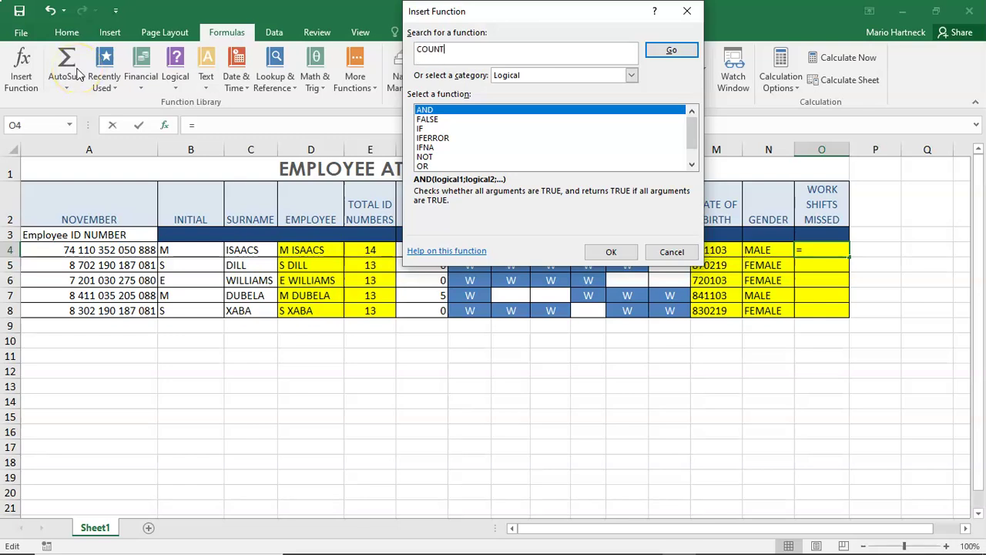
{"action": "key", "text": "Return"}
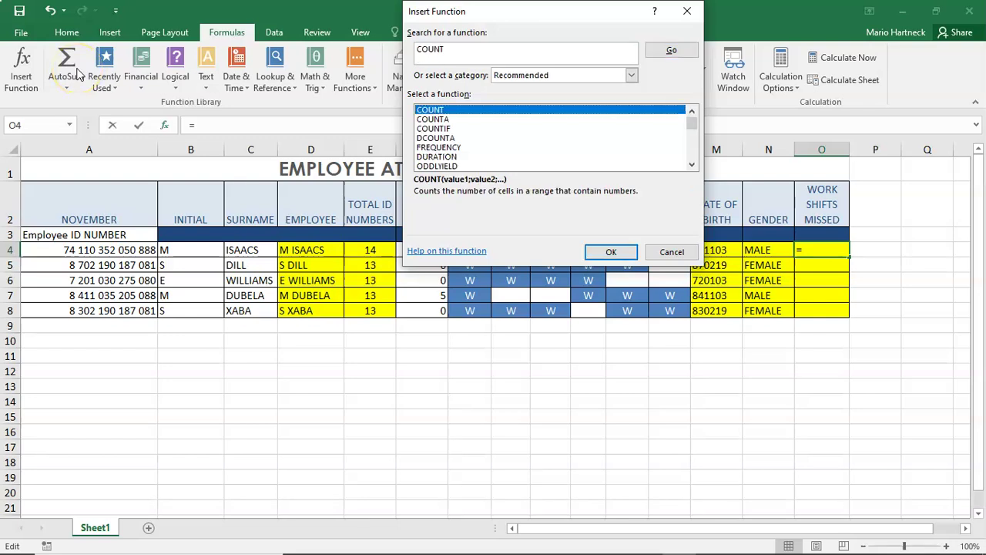
{"action": "left_click", "coordinate": [439, 120]}
{"action": "left_click", "coordinate": [439, 128]}
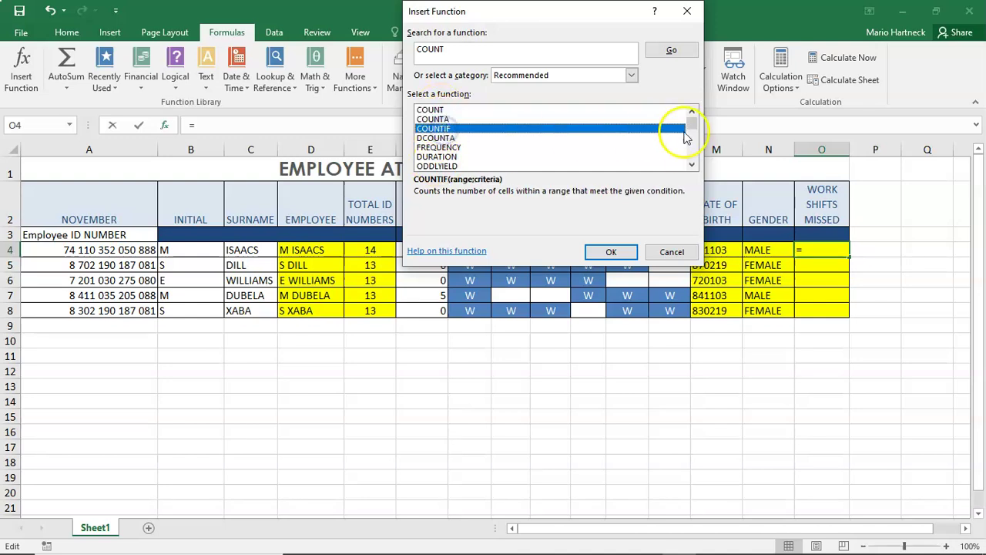
Step: Choose COUNTBLANK from the function search results as the function for O4
{"action": "left_click", "coordinate": [691, 166]}
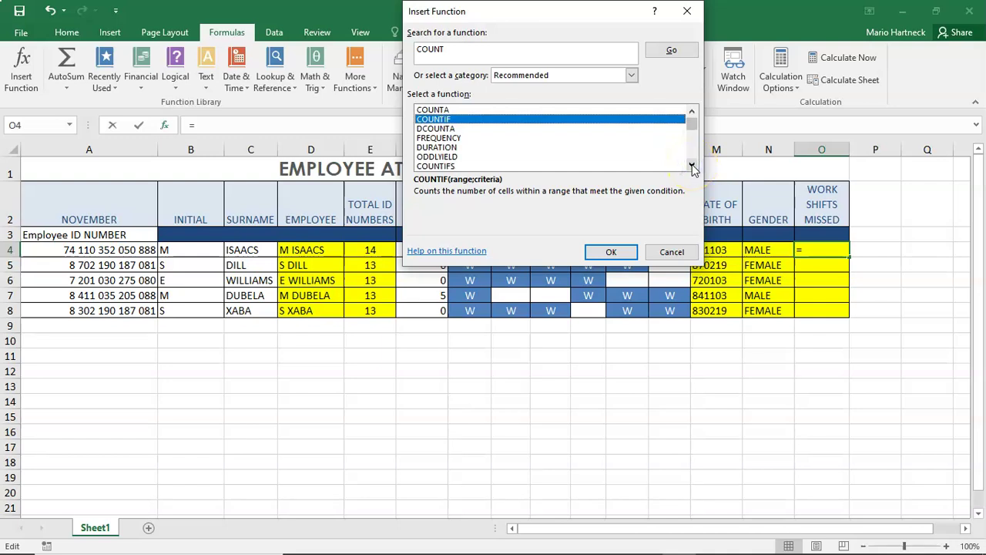
{"action": "left_click", "coordinate": [691, 166]}
{"action": "left_click", "coordinate": [691, 166]}
{"action": "left_click", "coordinate": [691, 165]}
{"action": "left_click", "coordinate": [691, 166]}
{"action": "left_click", "coordinate": [691, 165]}
{"action": "left_click", "coordinate": [691, 166]}
{"action": "left_click", "coordinate": [691, 166]}
{"action": "left_click", "coordinate": [691, 166]}
{"action": "left_click", "coordinate": [691, 166]}
{"action": "left_click", "coordinate": [691, 165]}
{"action": "left_click", "coordinate": [691, 166]}
{"action": "left_click", "coordinate": [691, 166]}
{"action": "left_click", "coordinate": [691, 165]}
{"action": "left_click", "coordinate": [691, 165]}
{"action": "left_click", "coordinate": [691, 166]}
{"action": "left_click", "coordinate": [691, 166]}
{"action": "left_click", "coordinate": [691, 166]}
{"action": "left_click", "coordinate": [691, 165]}
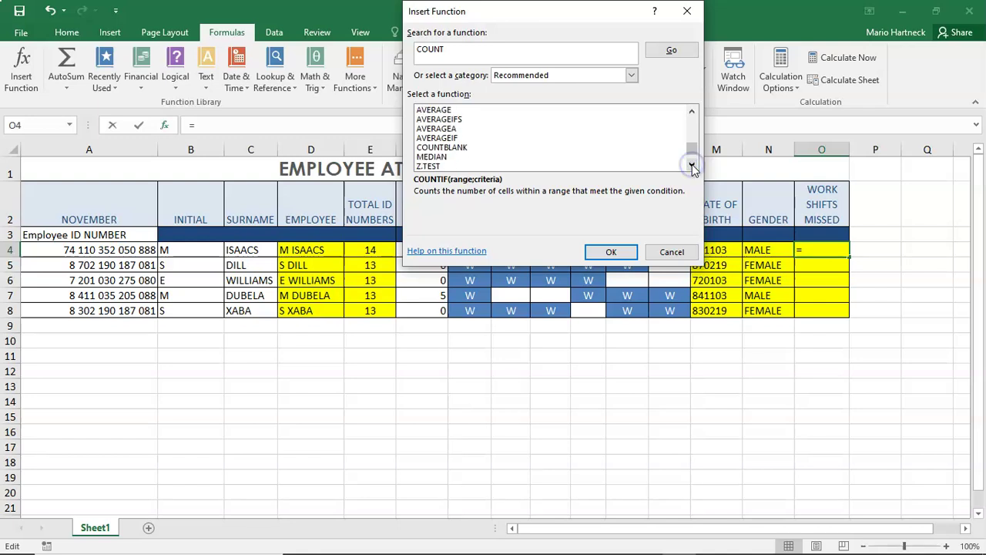
{"action": "left_click", "coordinate": [443, 147]}
{"action": "double_click", "coordinate": [443, 147]}
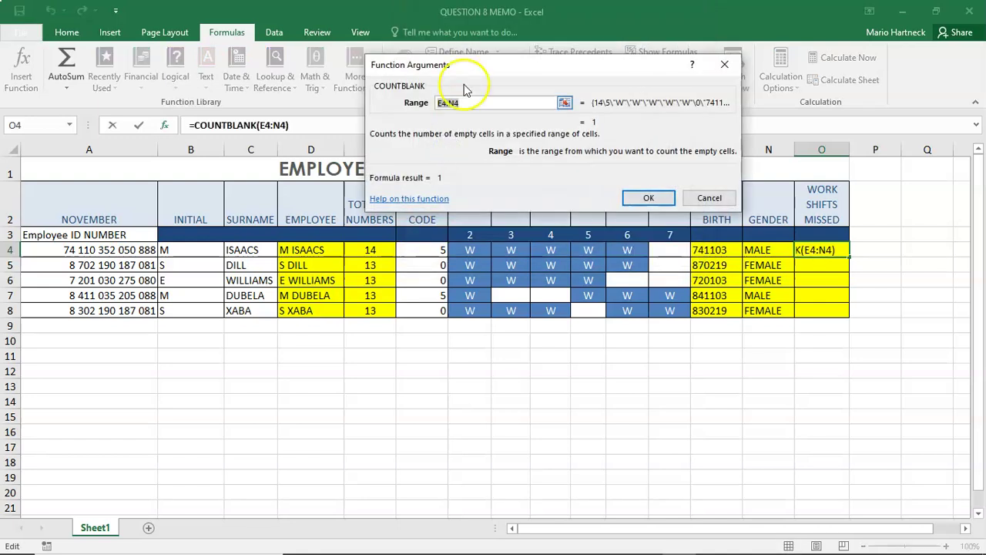
Step: Set the COUNTBLANK range in O4 to G4:L4 and fill the formula down to O8
{"action": "left_click_drag", "start_coordinate": [497, 64], "coordinate": [622, 59]}
{"action": "double_click", "coordinate": [603, 97]}
{"action": "key", "text": "BackSpace"}
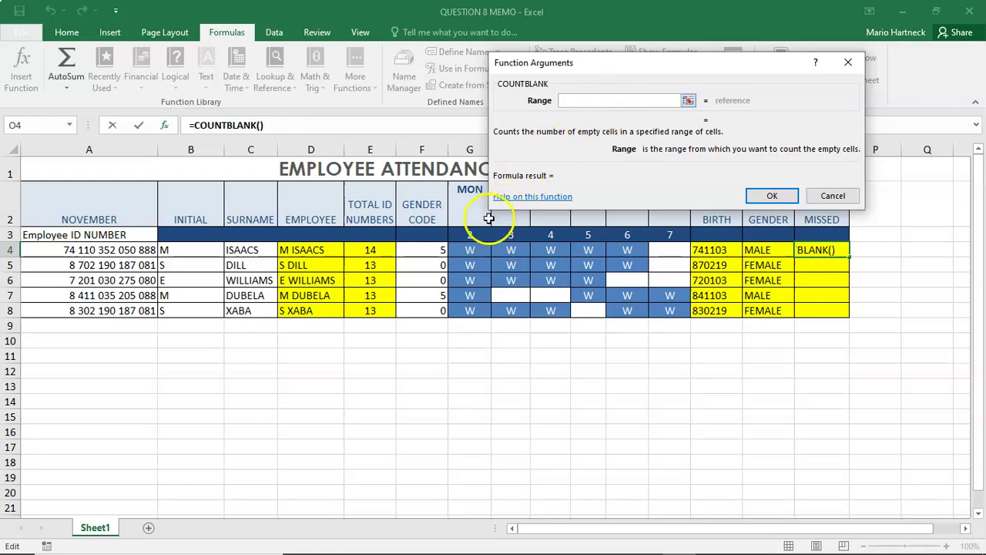
{"action": "left_click_drag", "start_coordinate": [472, 248], "coordinate": [664, 247]}
{"action": "left_click", "coordinate": [768, 195]}
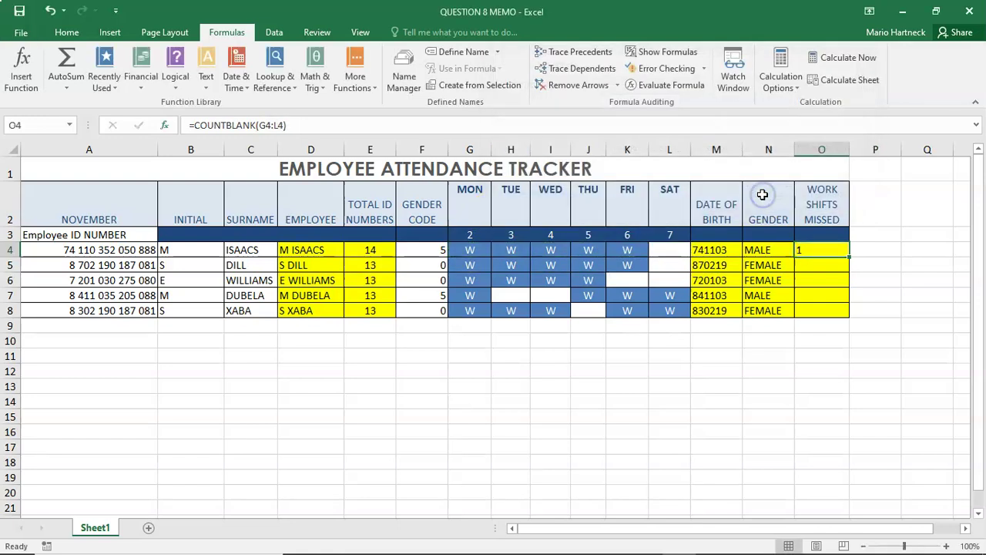
{"action": "left_click_drag", "start_coordinate": [847, 256], "coordinate": [847, 318]}
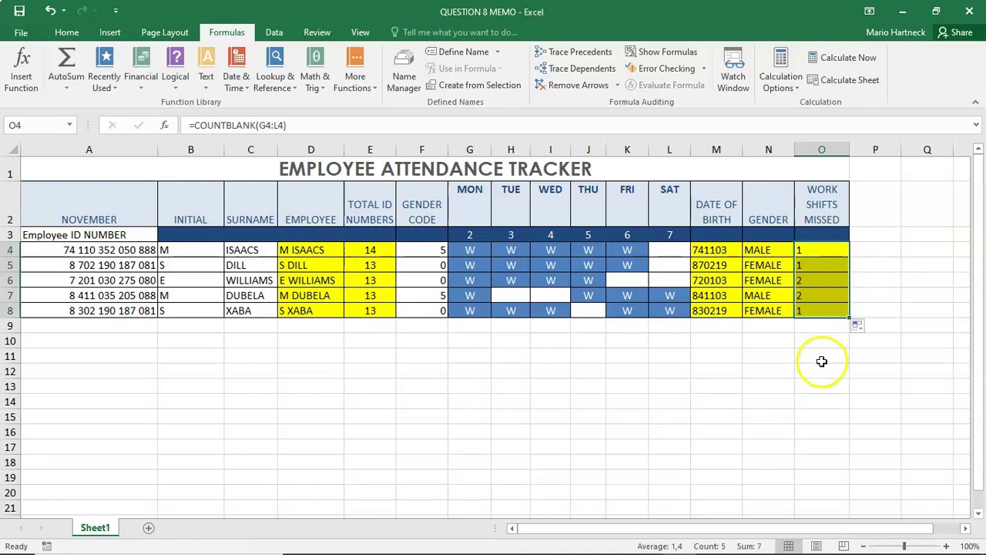
{"action": "left_click", "coordinate": [968, 286]}
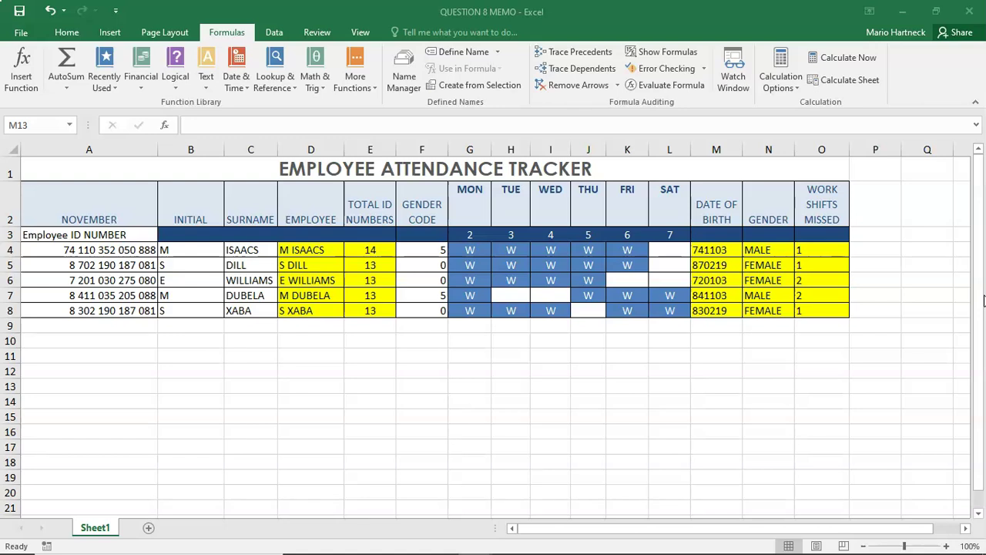